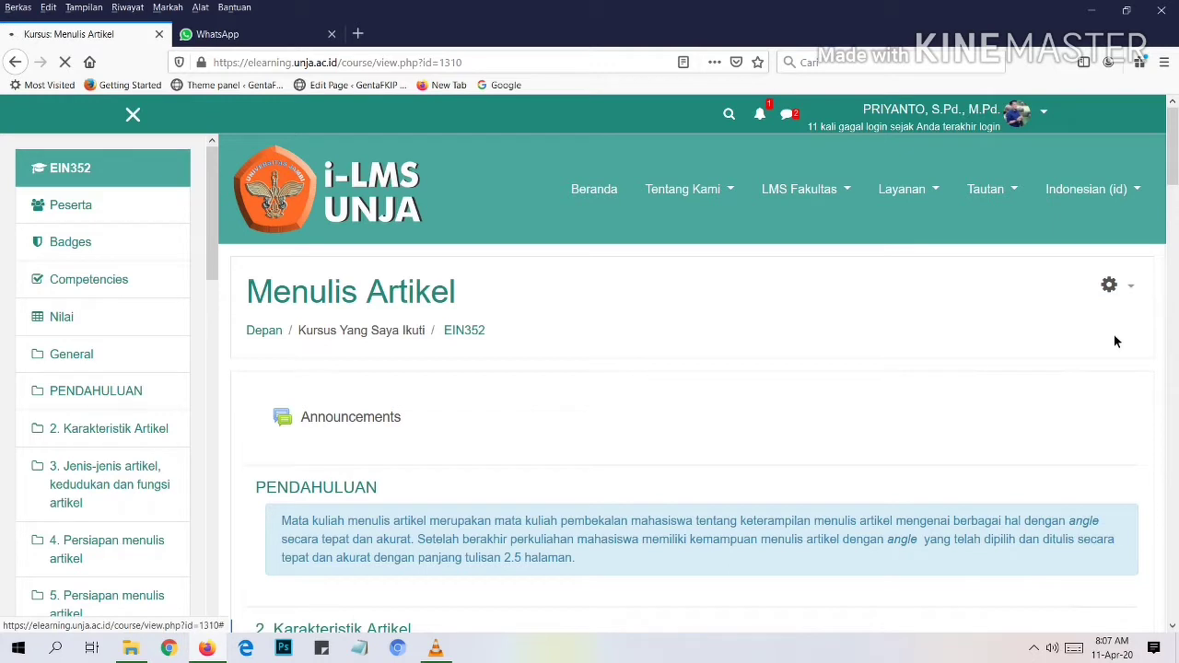
- Add a new Attendance activity to the General section of the Menulis Artikel course
scroll(760, 337, down, 1)
scroll(759, 338, down, 3)
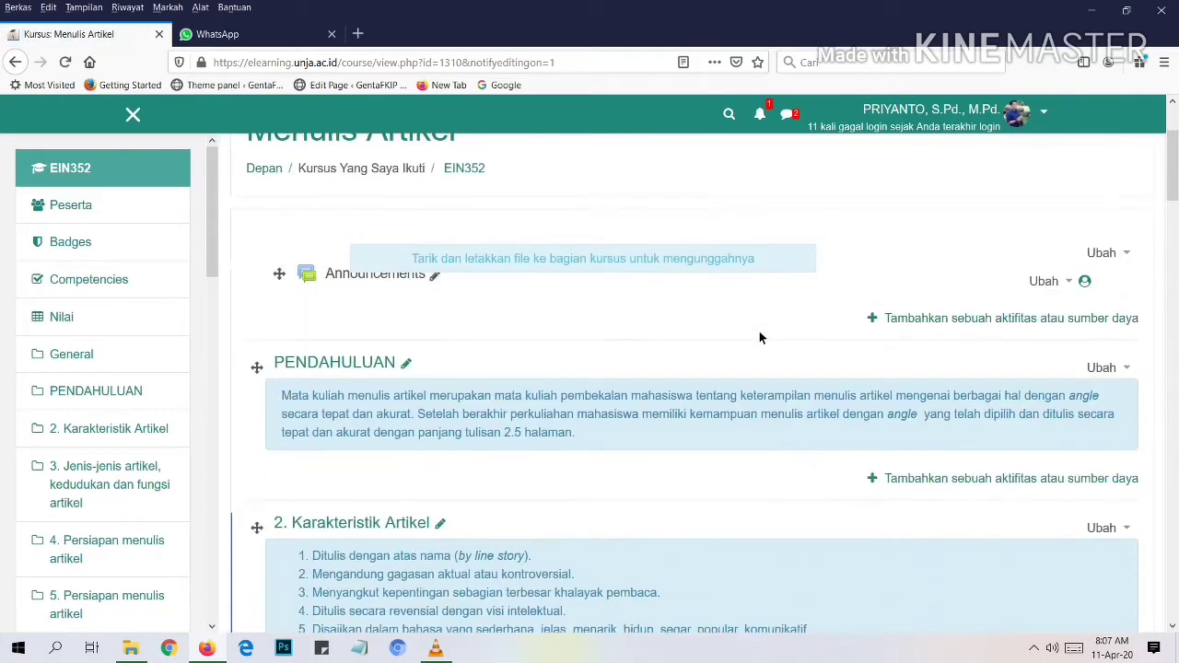
click(955, 328)
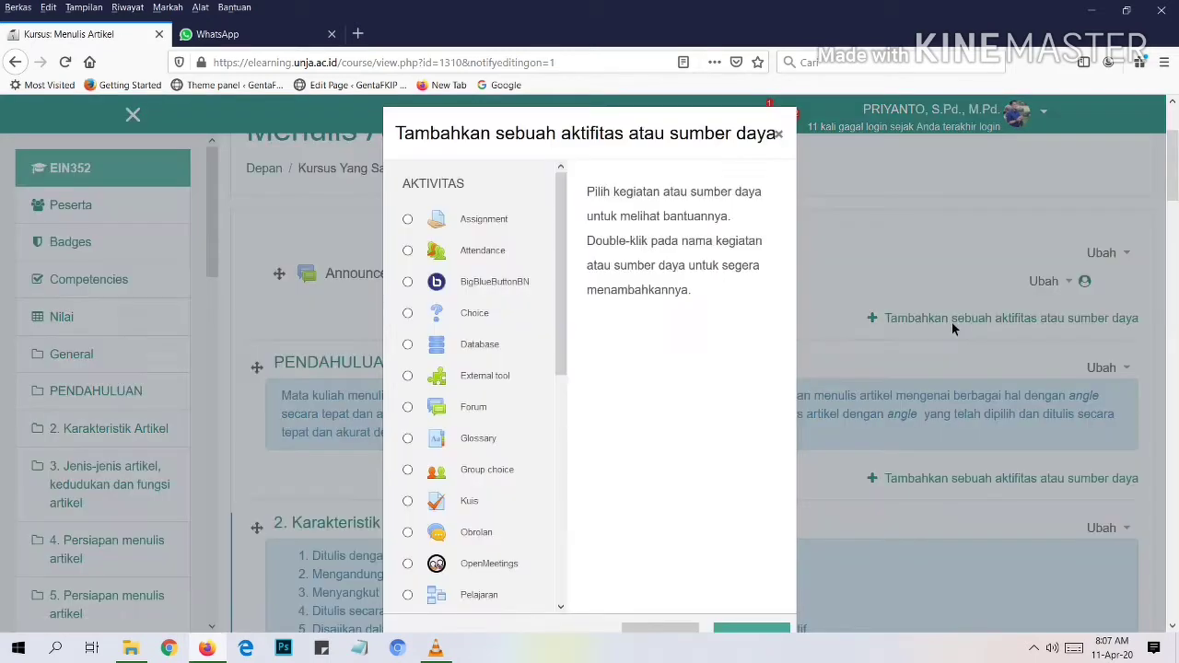
click(411, 251)
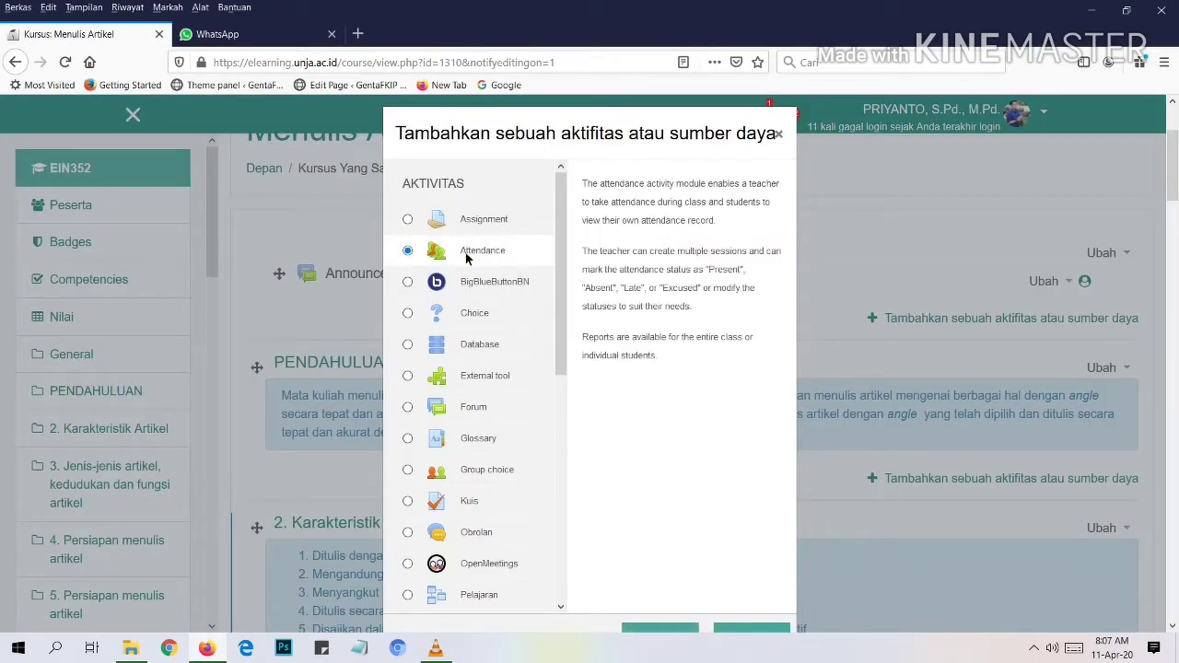
scroll(465, 252, down, 5)
scroll(677, 439, down, 2)
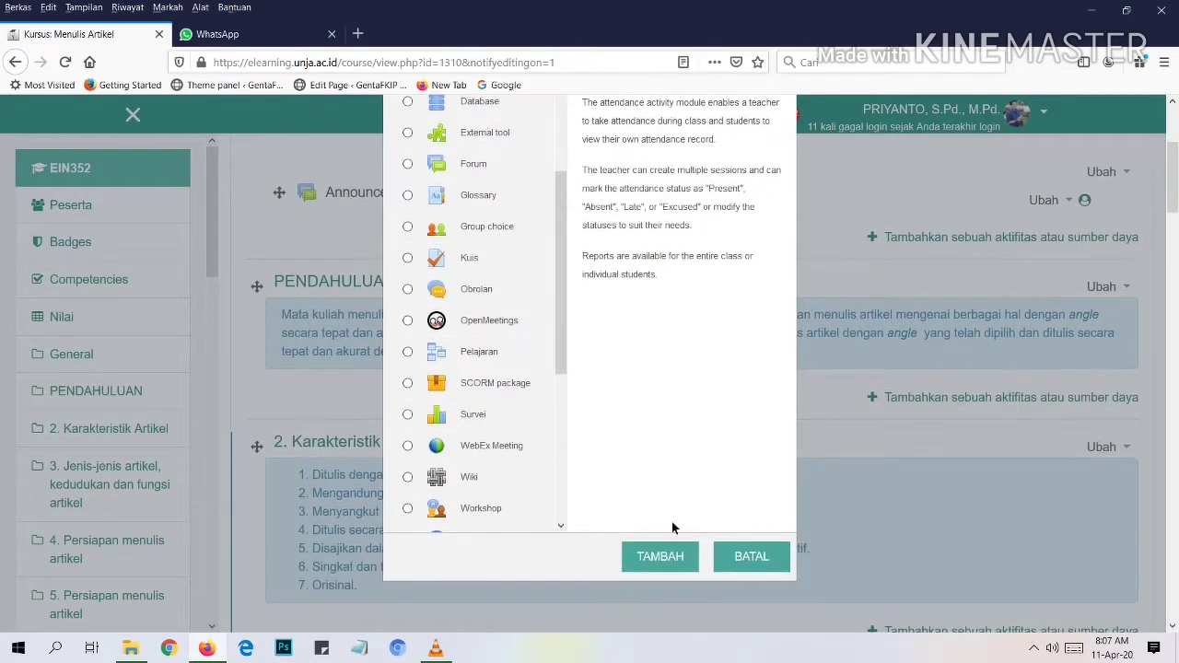
click(655, 559)
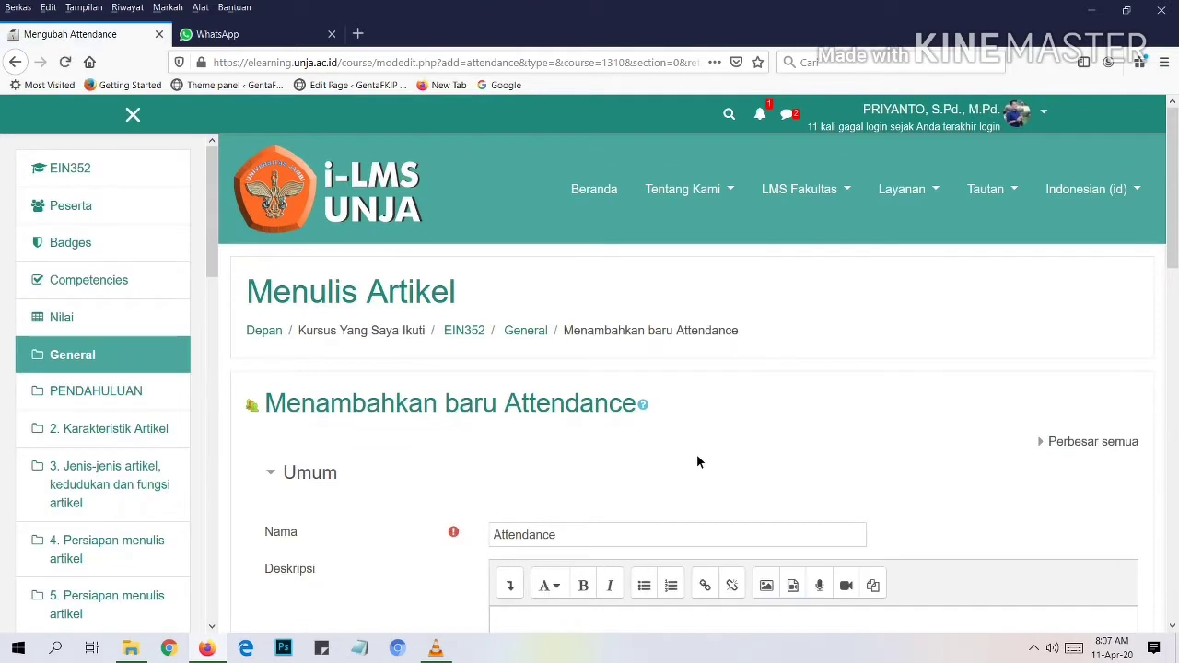
- Name the new attendance activity "Presensi Mahasiswa"
scroll(697, 456, down, 3)
drag(578, 372, 480, 376)
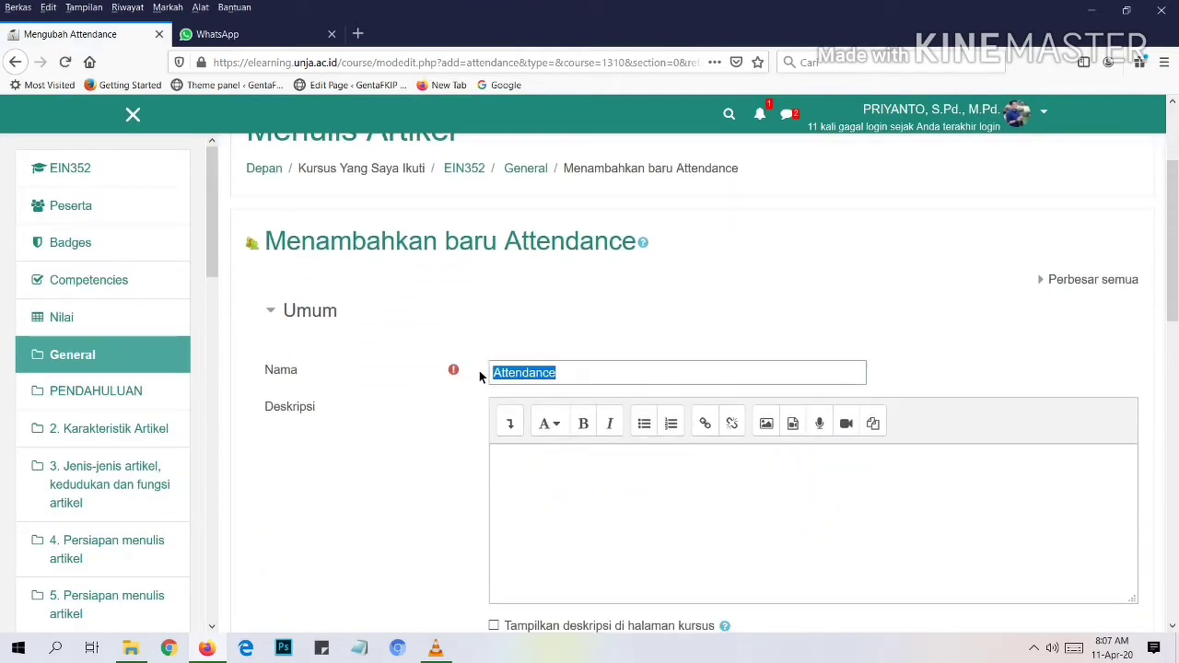
text(Pr)
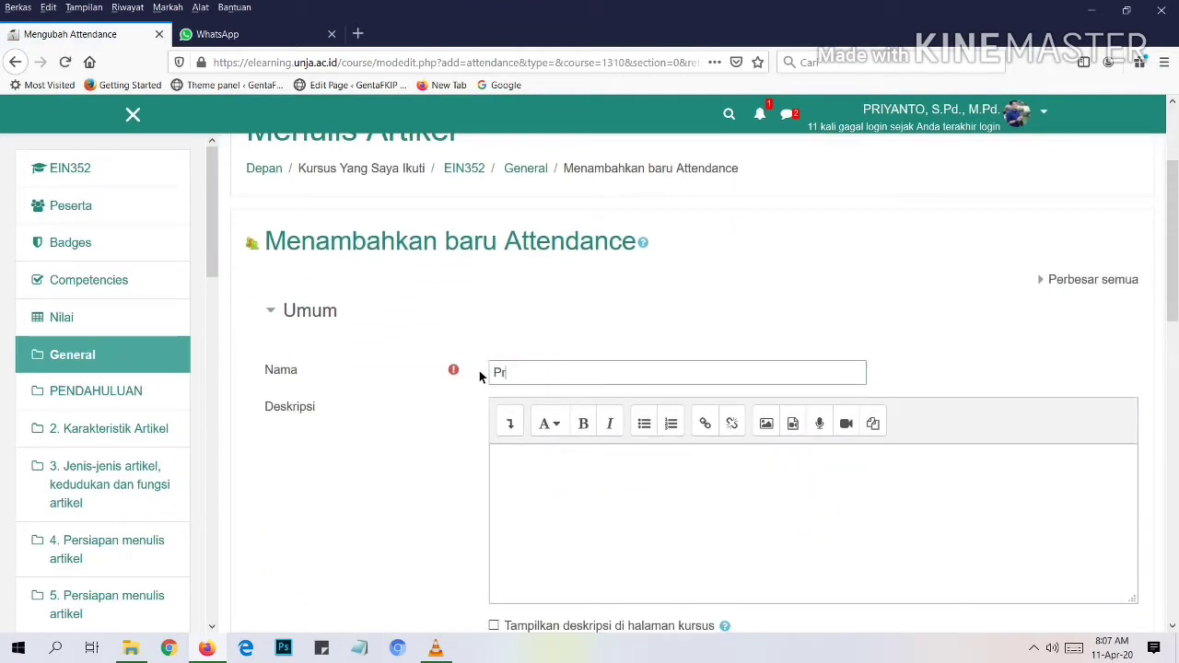
text(esensi Mahasiswa)
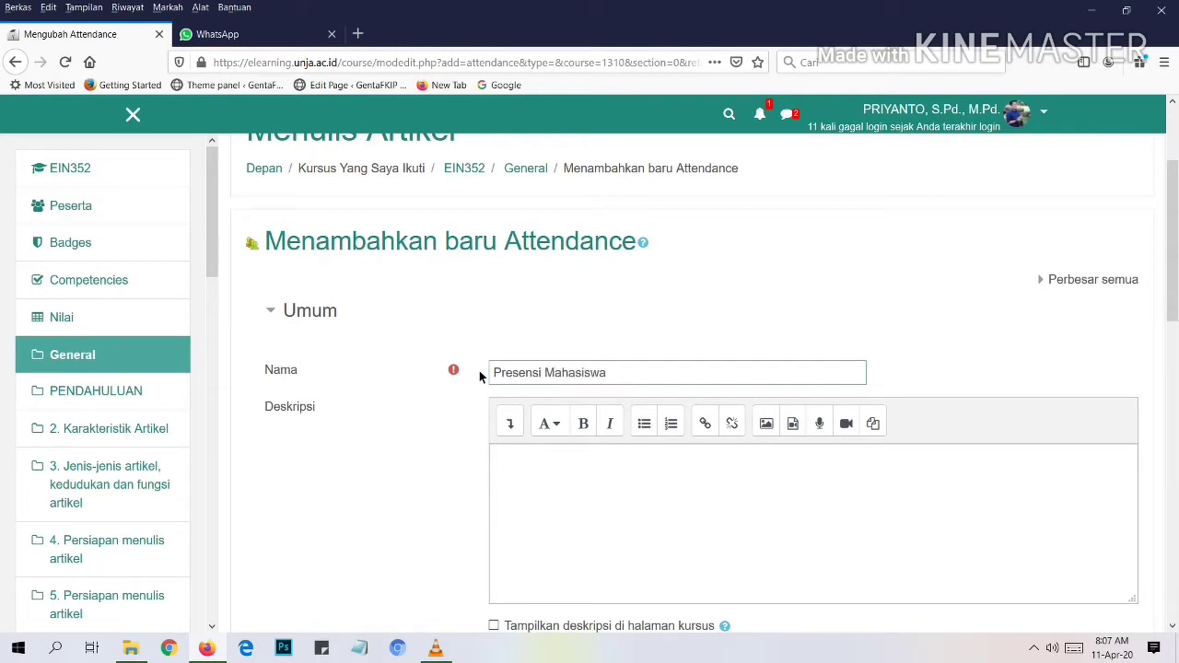
- Set the activity's maximum grade to 10 points and save it, returning to the course page
scroll(482, 373, down, 3)
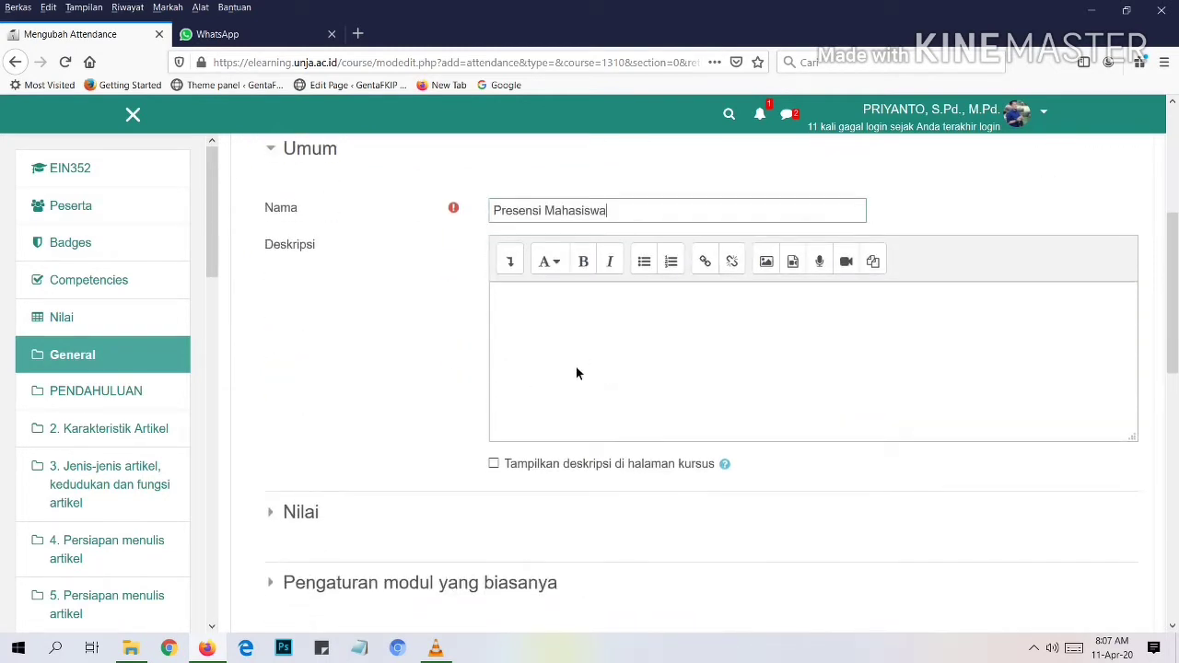
click(302, 515)
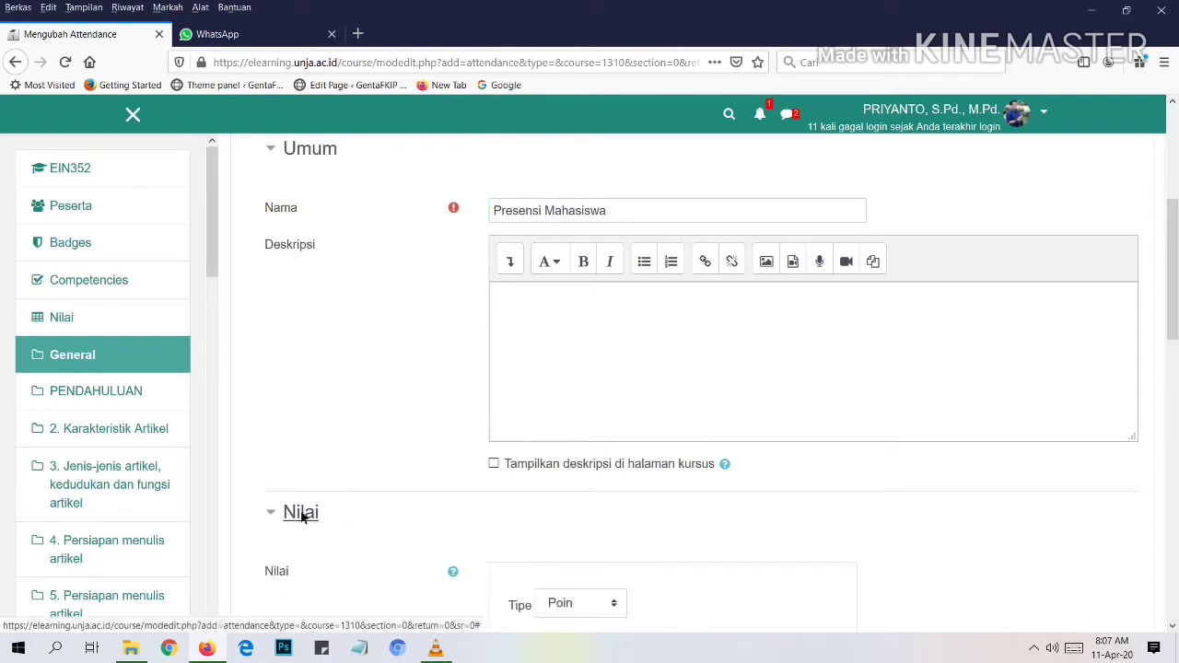
scroll(547, 563, down, 2)
click(543, 590)
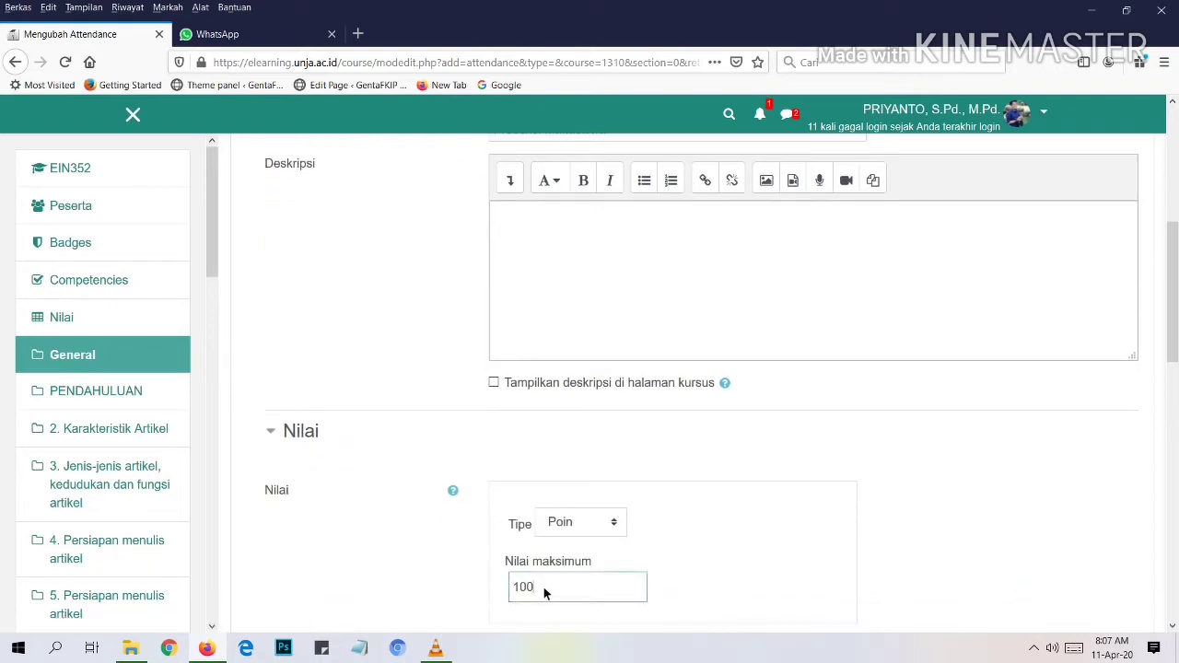
key(BackSpace)
scroll(582, 564, down, 2)
scroll(594, 562, down, 2)
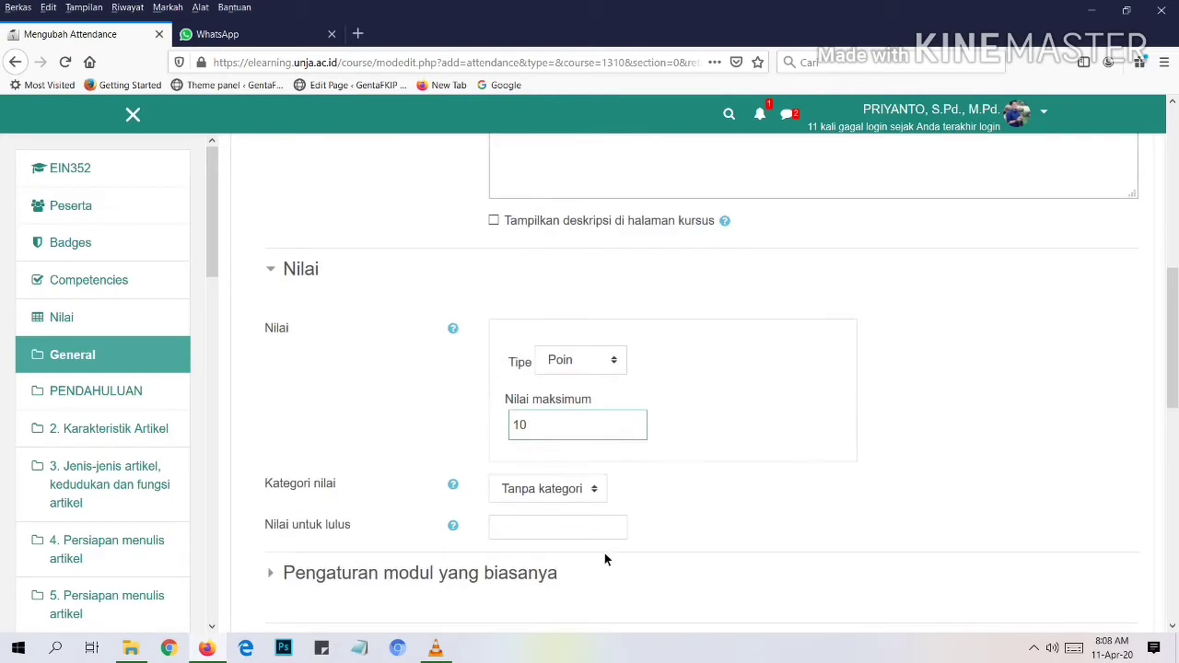
scroll(707, 453, down, 13)
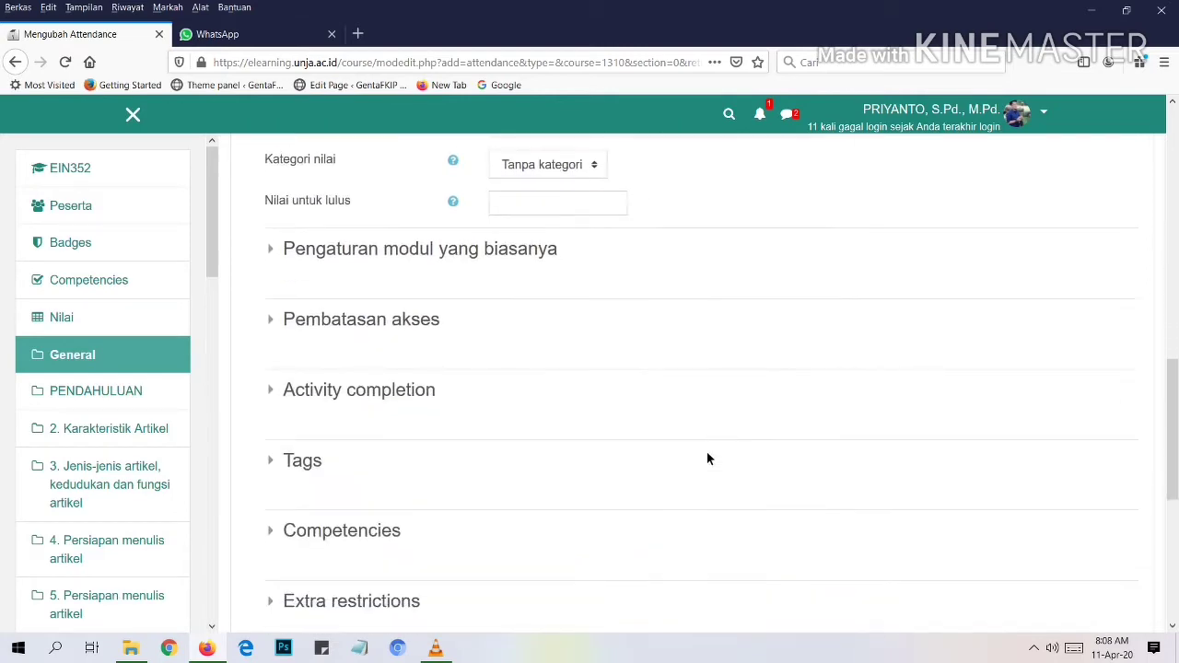
click(615, 430)
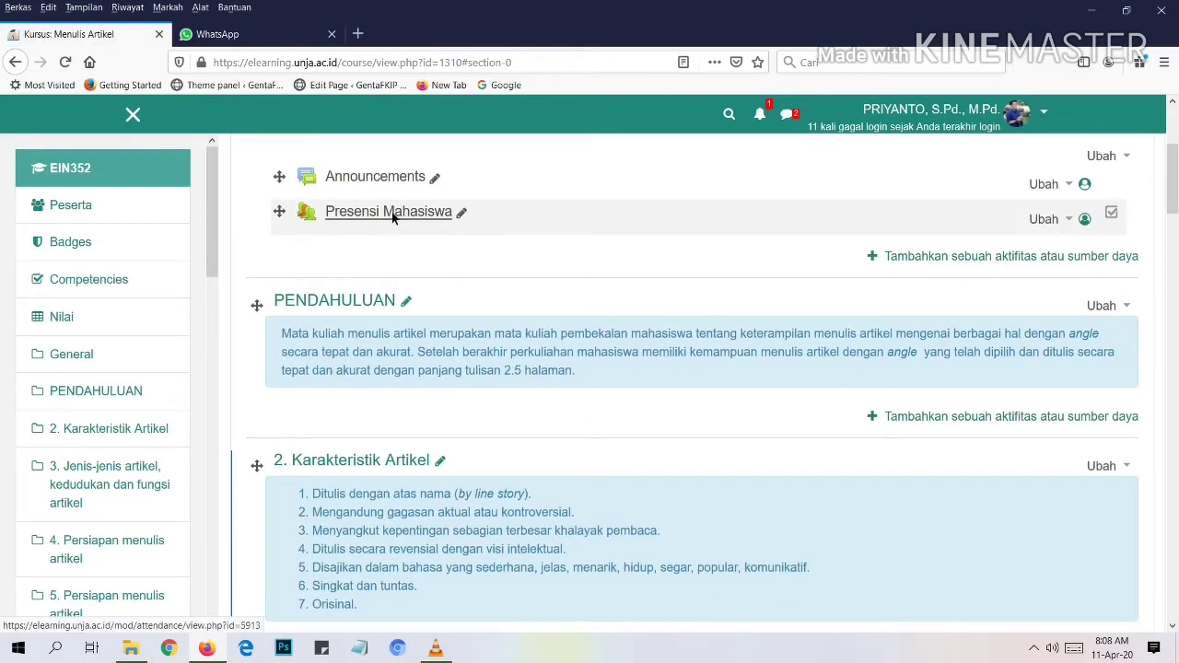
- Open the Presensi Mahasiswa activity and start adding a new attendance session
click(392, 212)
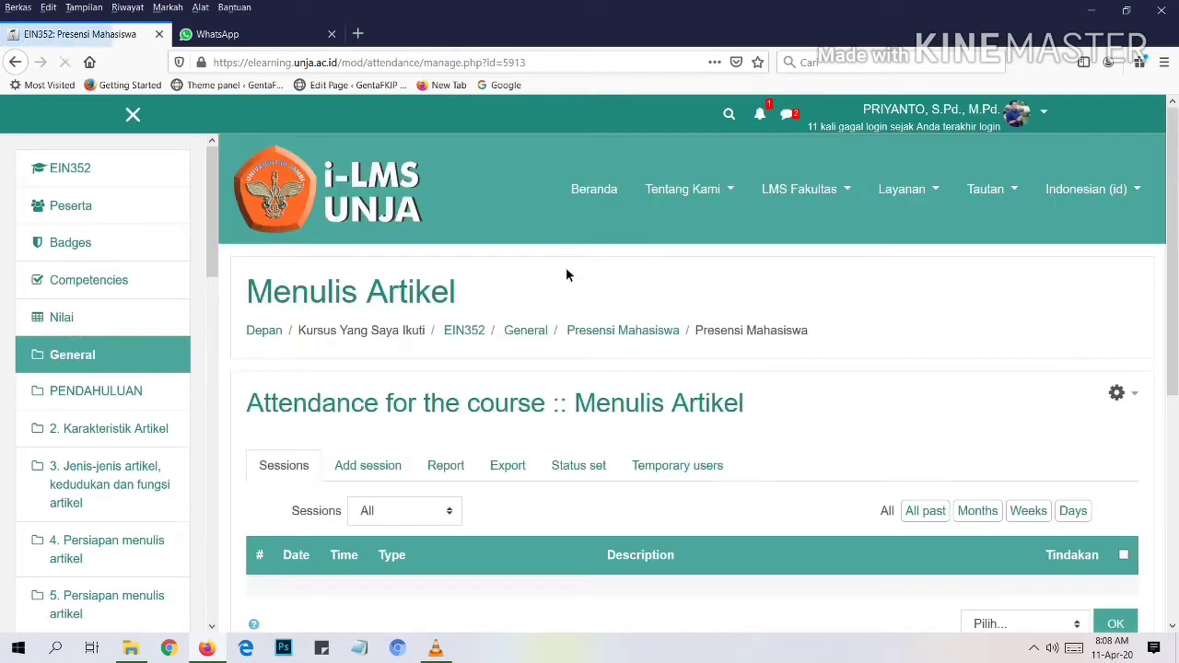
scroll(563, 288, down, 3)
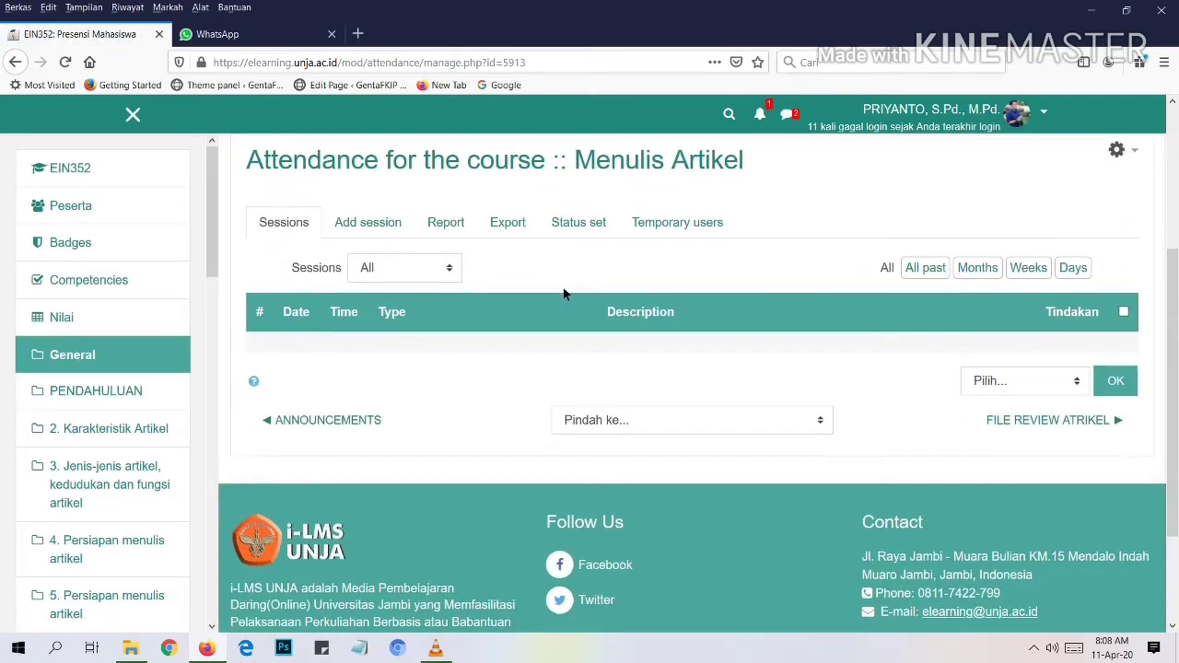
click(397, 229)
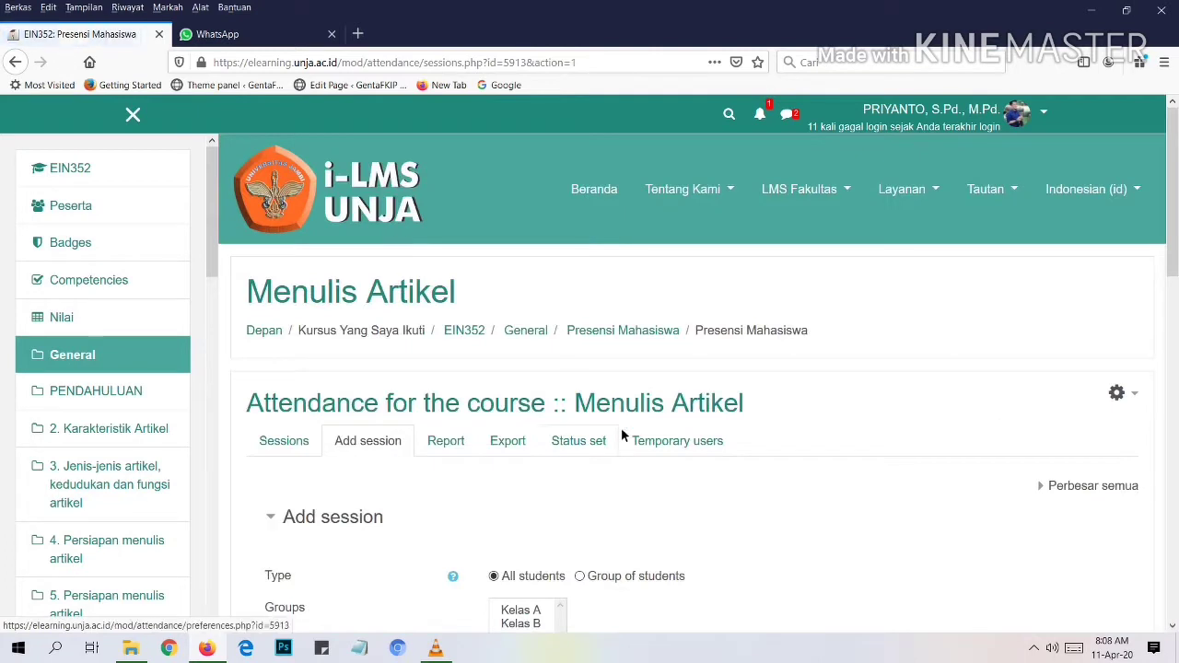
scroll(622, 435, down, 3)
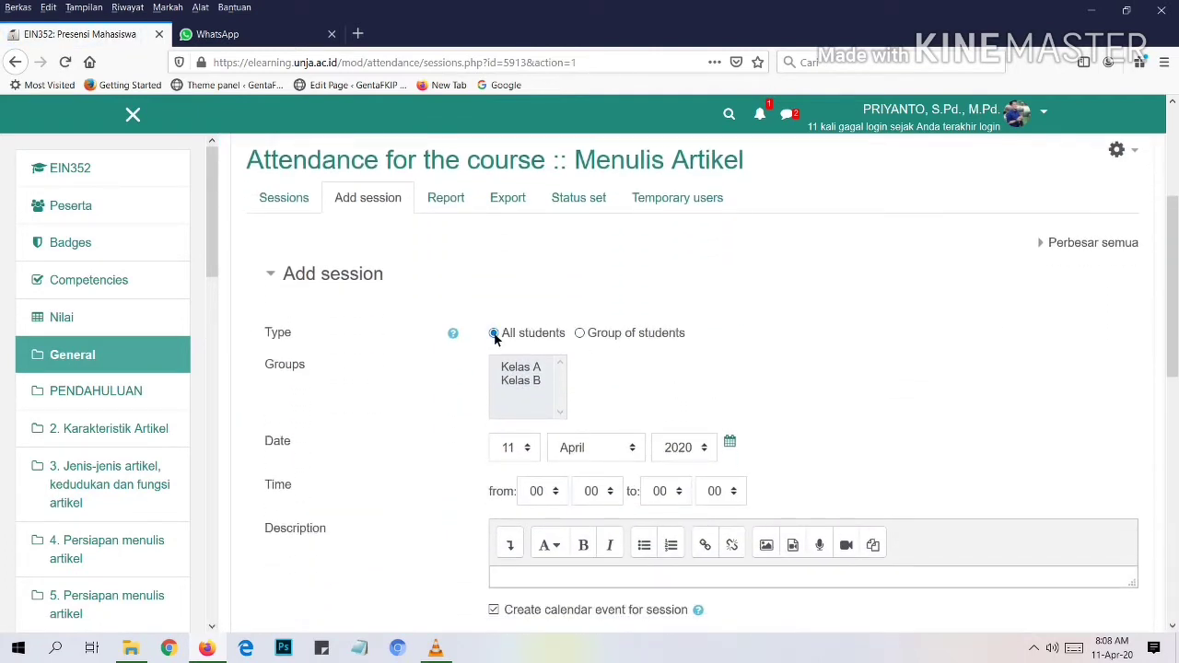
click(581, 333)
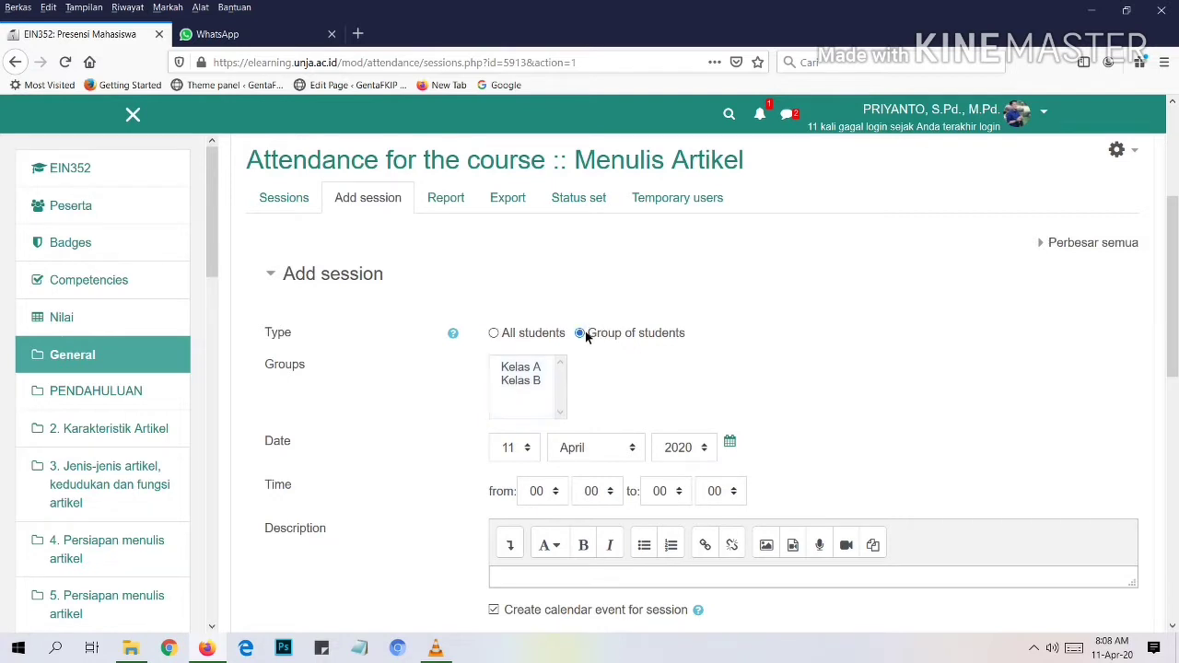
click(539, 367)
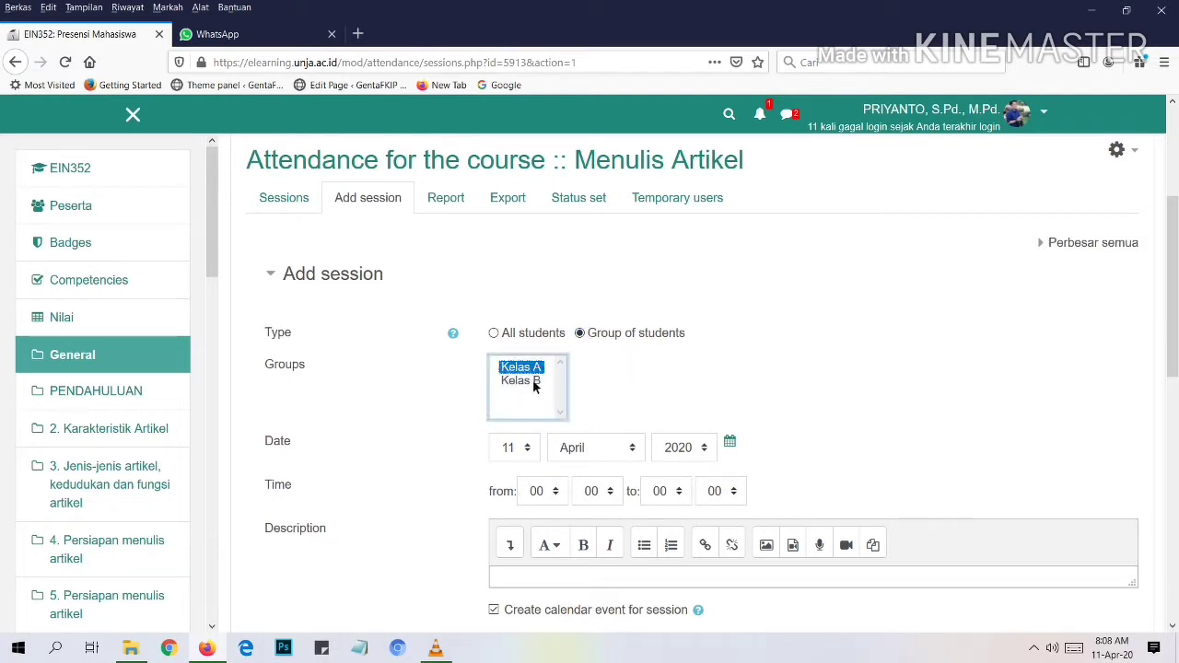
click(542, 380)
click(496, 336)
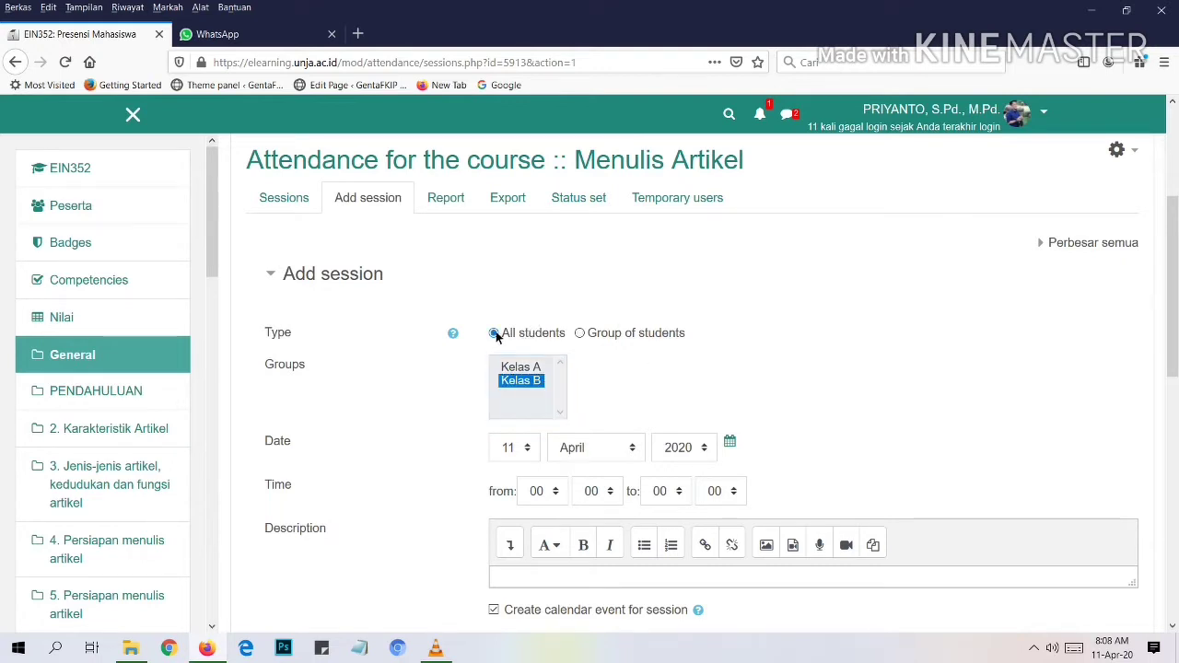
- Set the session date to 11 April 2020 and its time from 08:00 to 10:40
scroll(569, 338, down, 3)
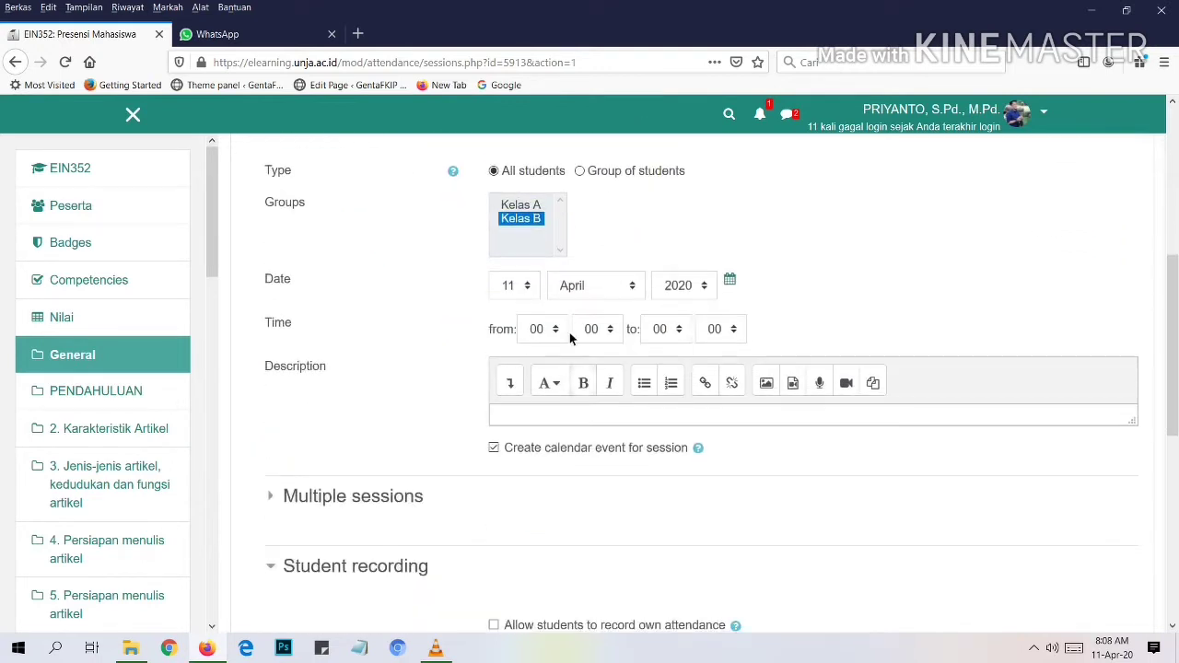
click(531, 293)
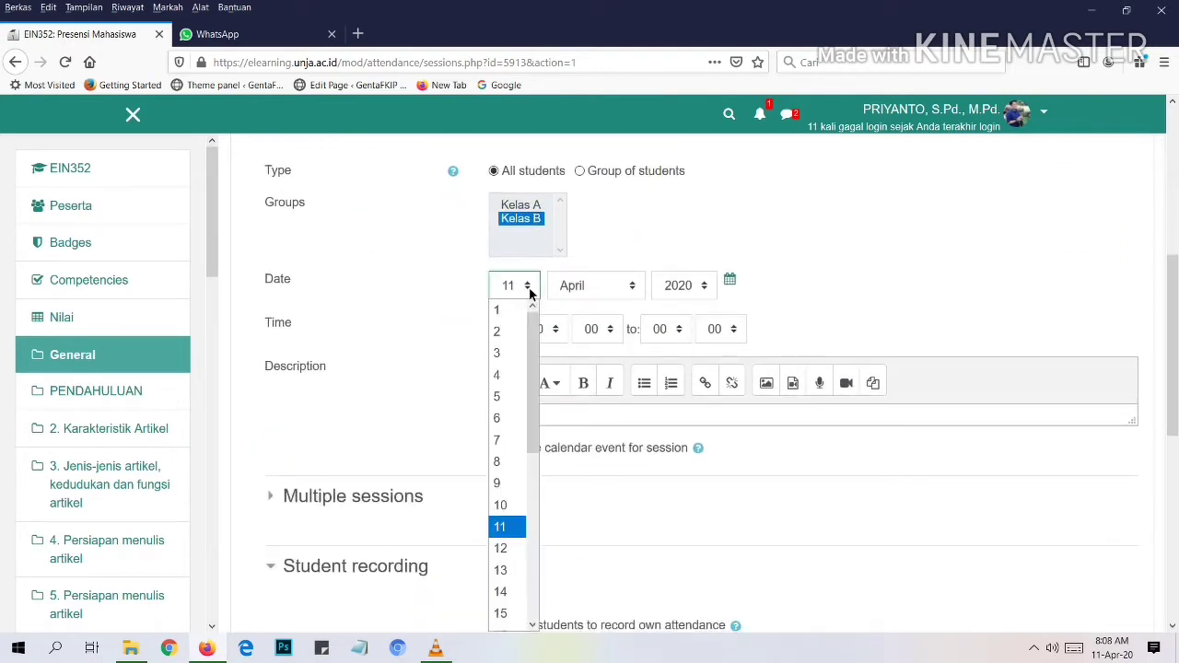
click(510, 530)
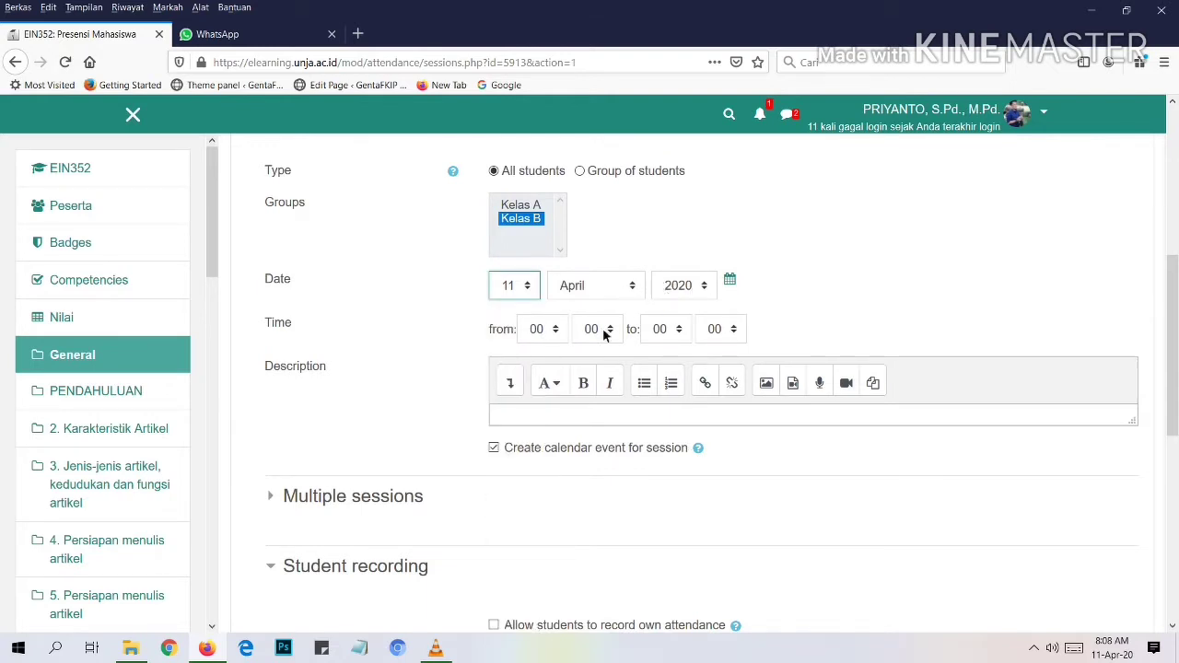
click(557, 334)
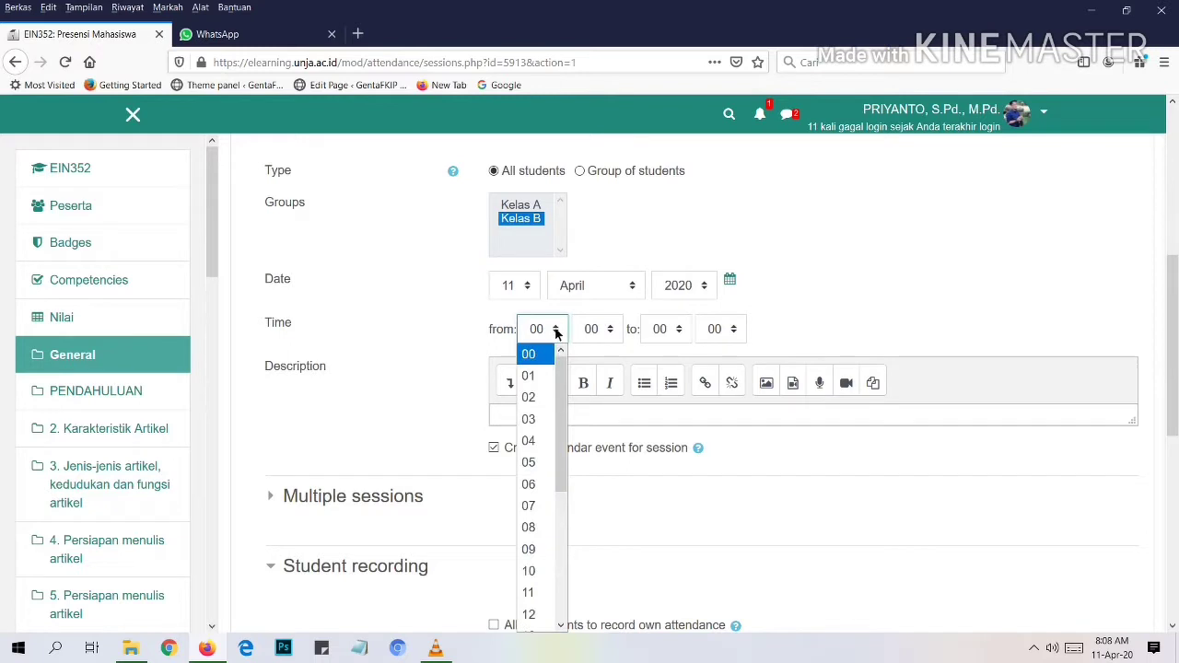
click(546, 528)
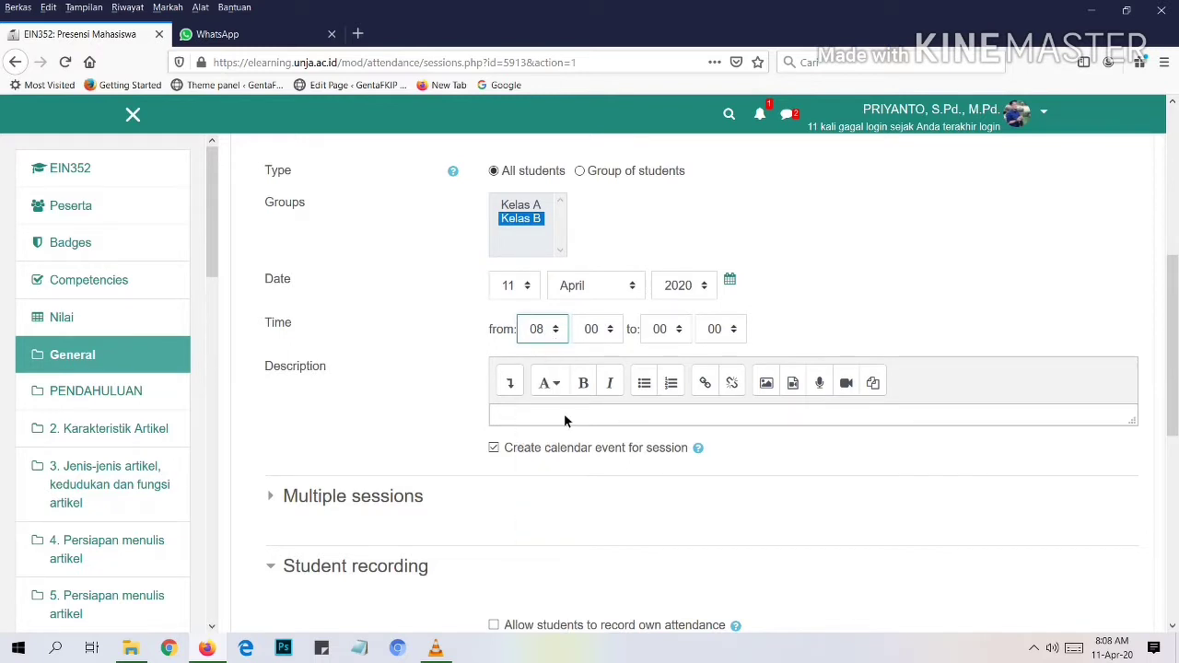
click(679, 332)
click(662, 550)
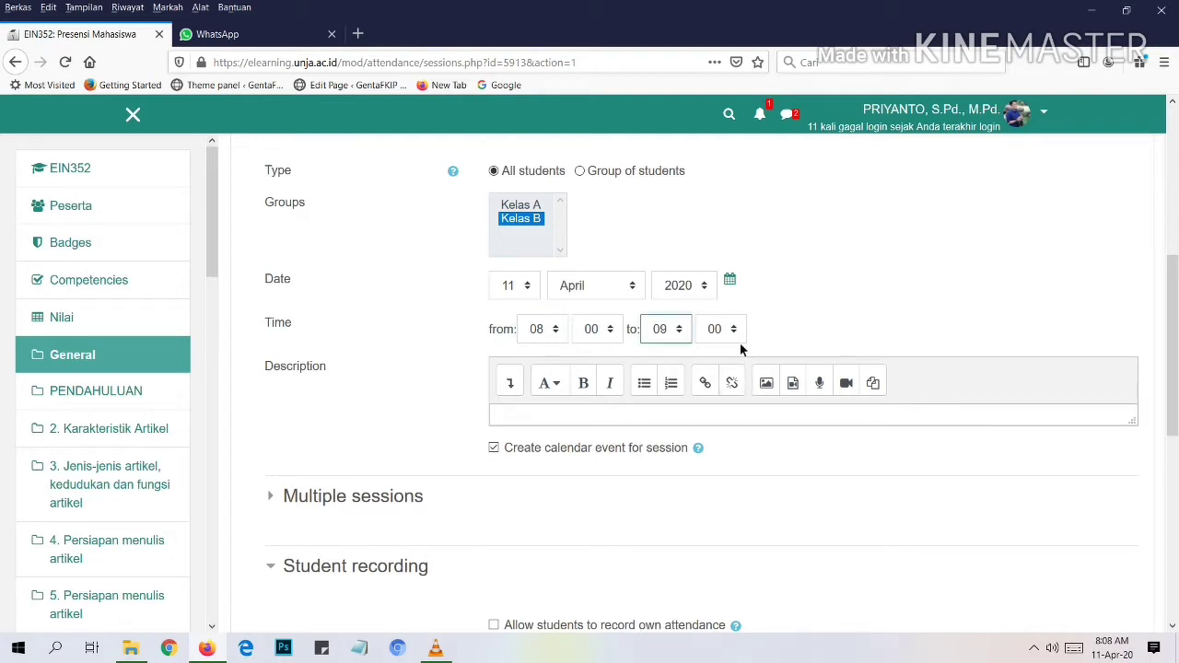
click(722, 330)
click(706, 528)
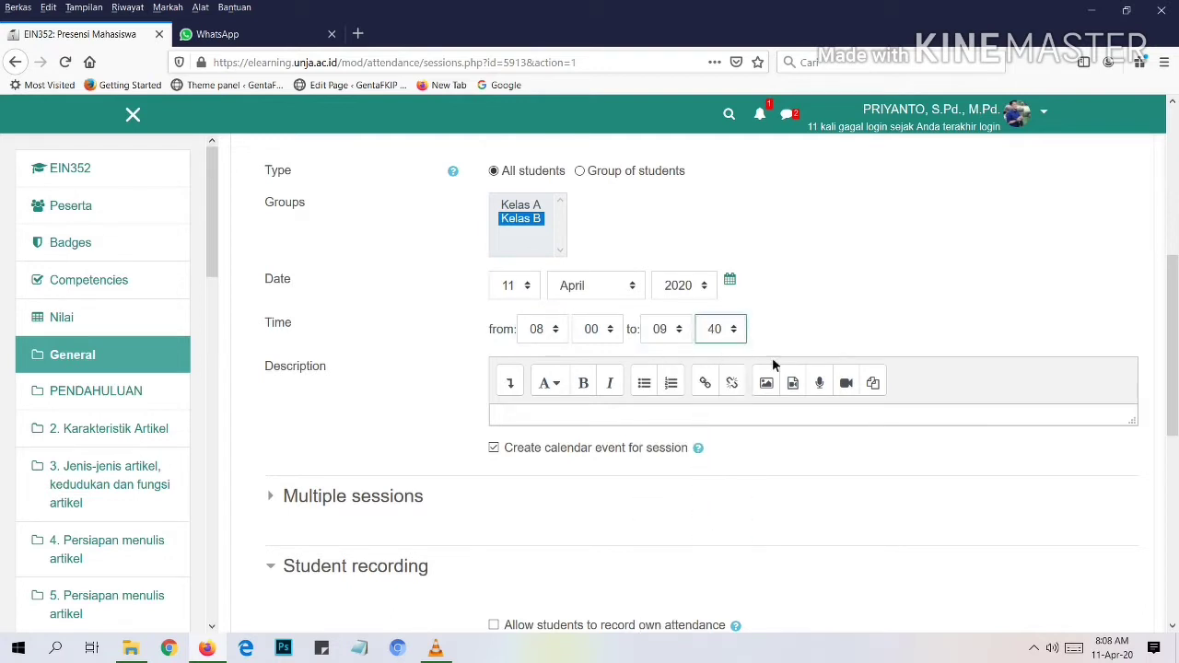
scroll(769, 363, down, 2)
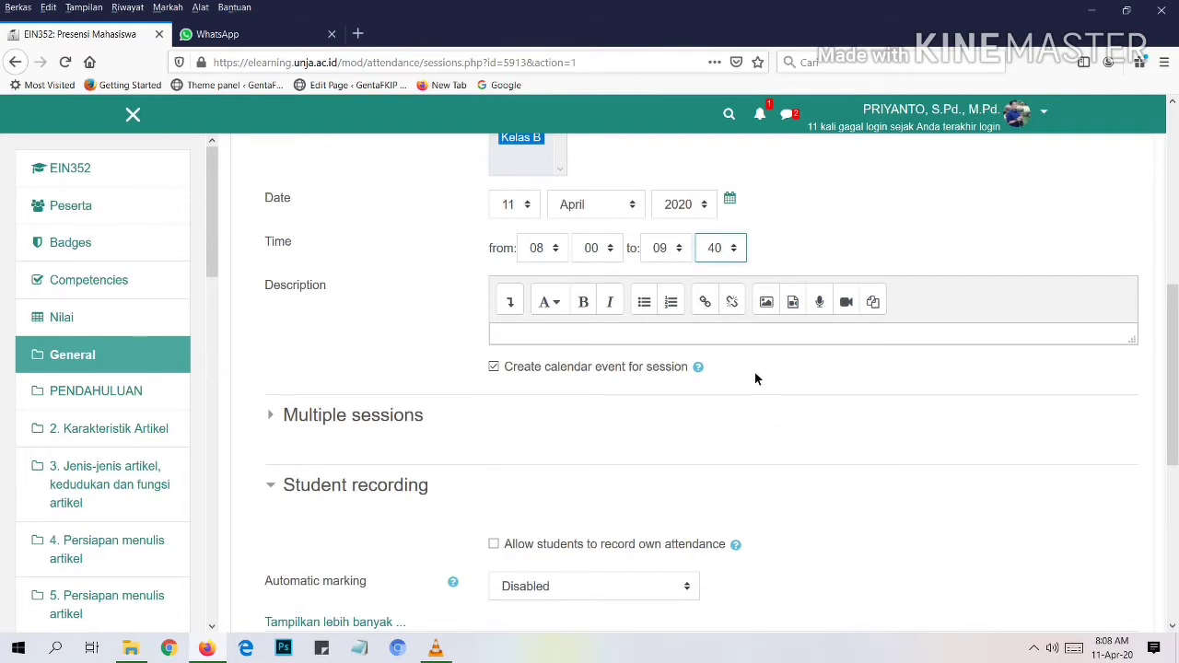
click(685, 249)
click(654, 489)
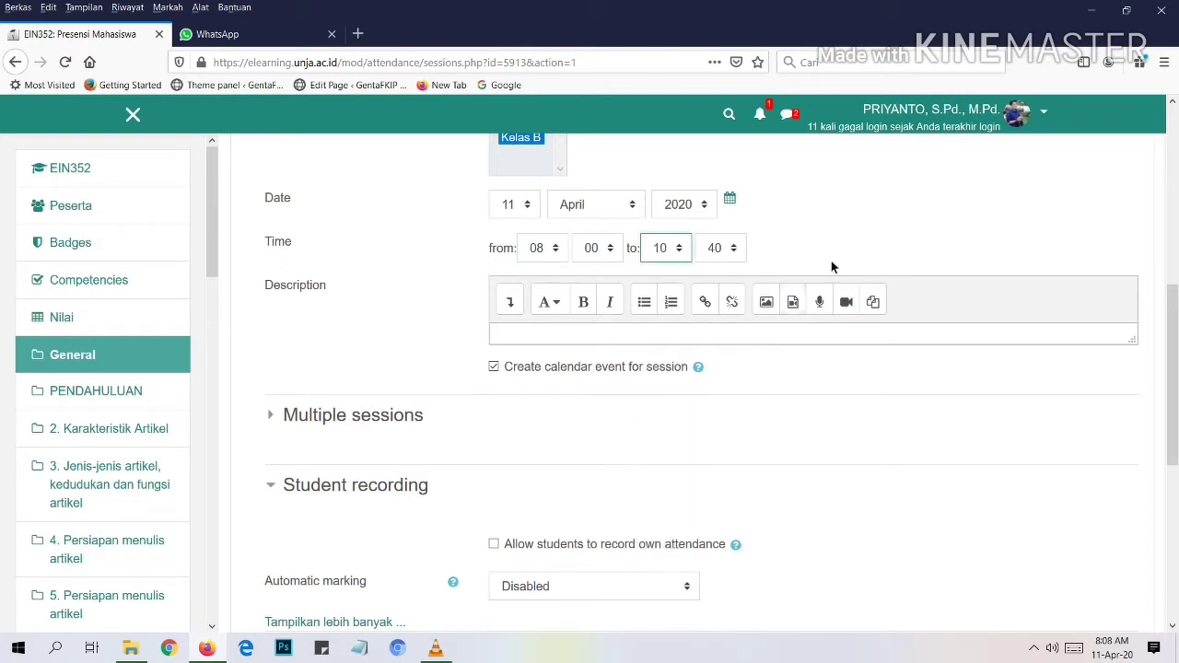
- Enter "Presnsi Hari Ini" as the session description
click(597, 337)
text(P)
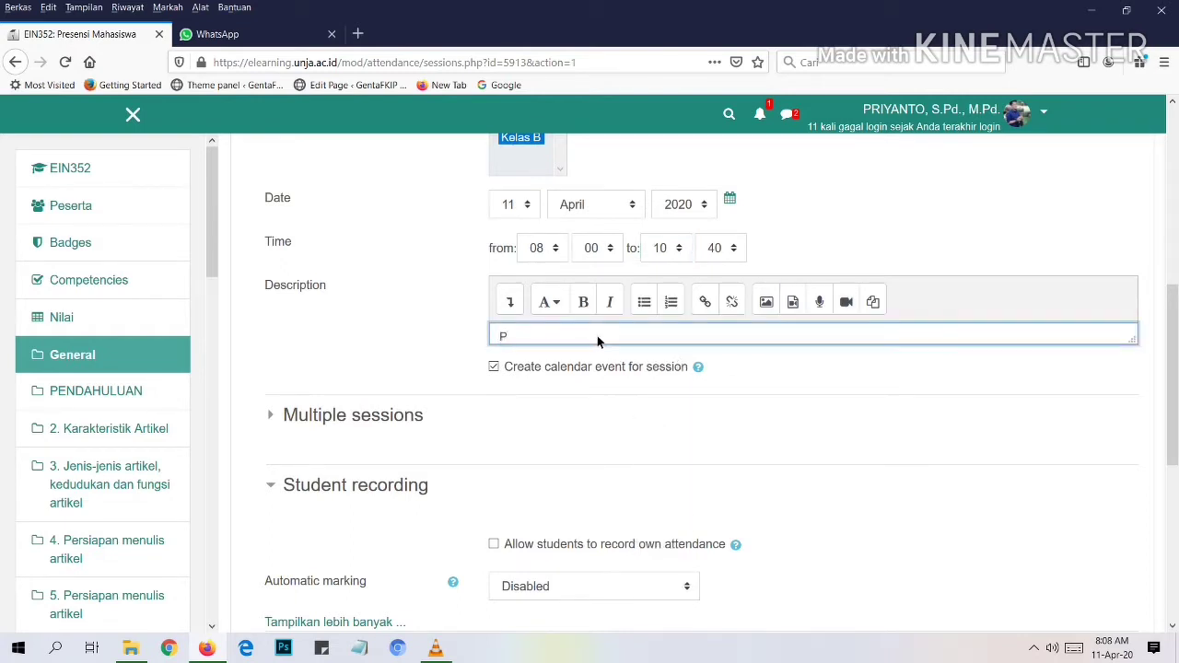
text(resnsi)
text(Hari Ini)
- Replace "Hari Ini" in the session description with "Mahasiswa" and add a new line after it
drag(591, 336, 542, 339)
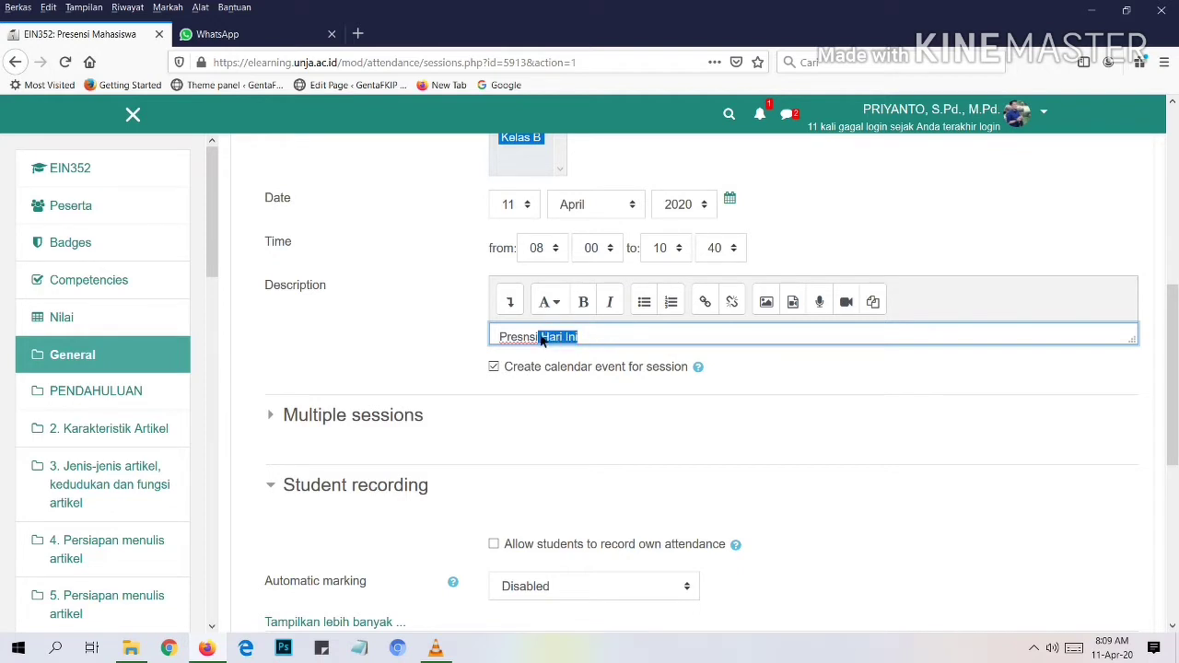
text(mAH)
key(BackSpace)
key(BackSpace)
key(BackSpace)
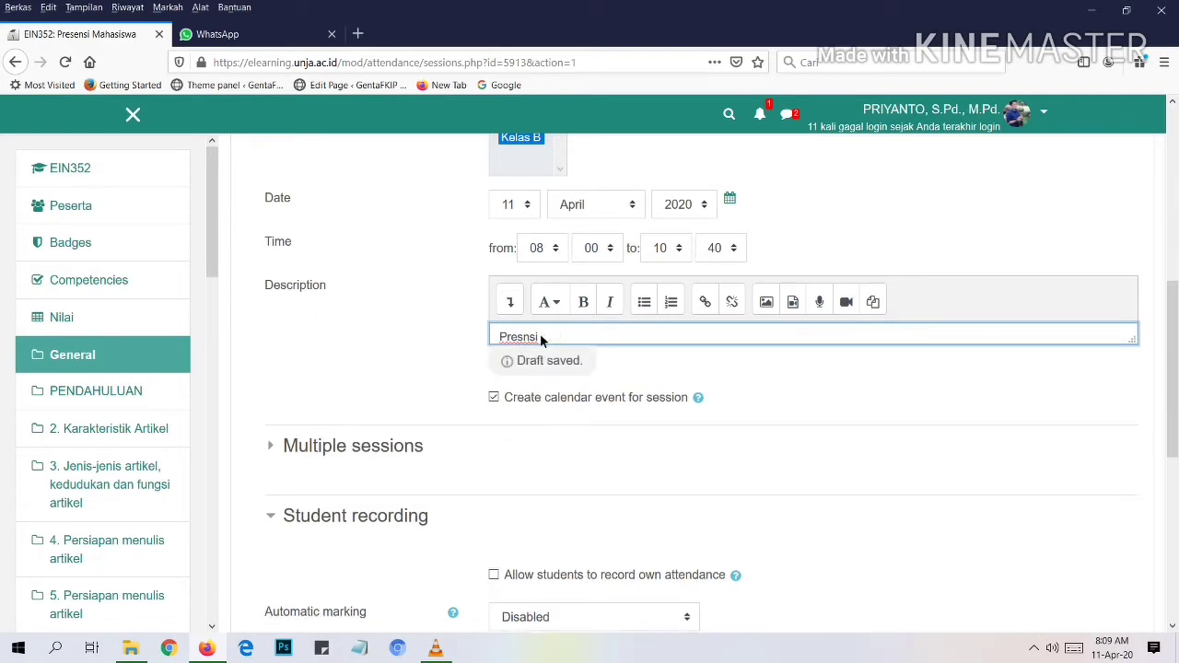
text(Maasiswa)
click(566, 337)
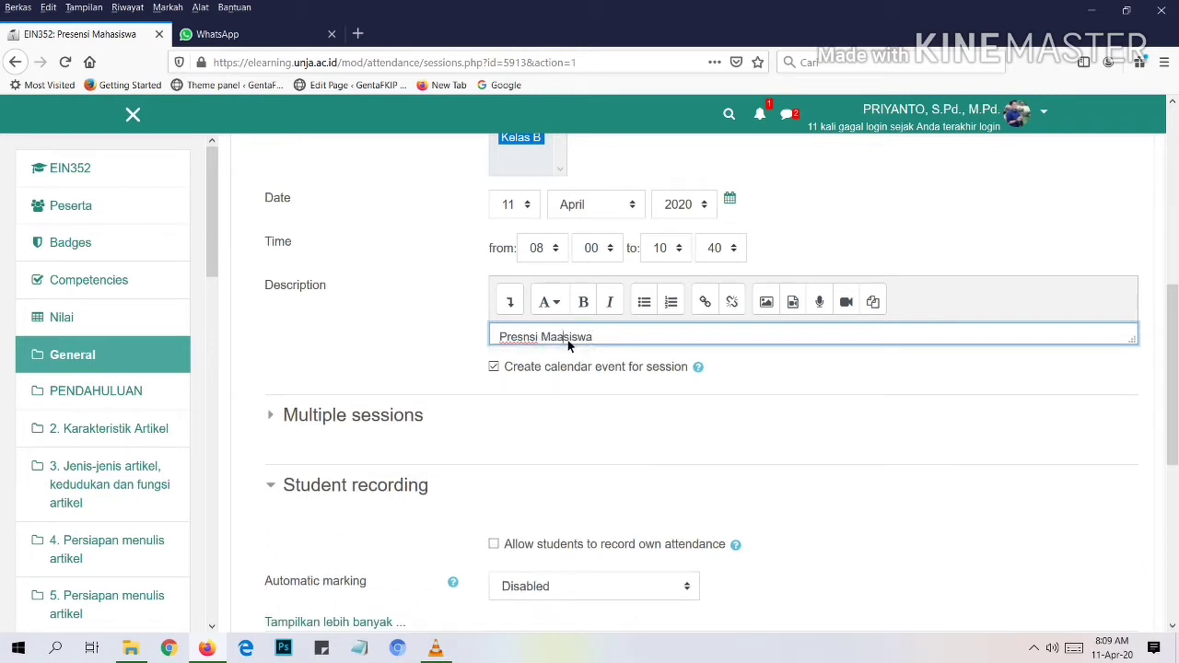
text(h)
key(End)
key(Return)
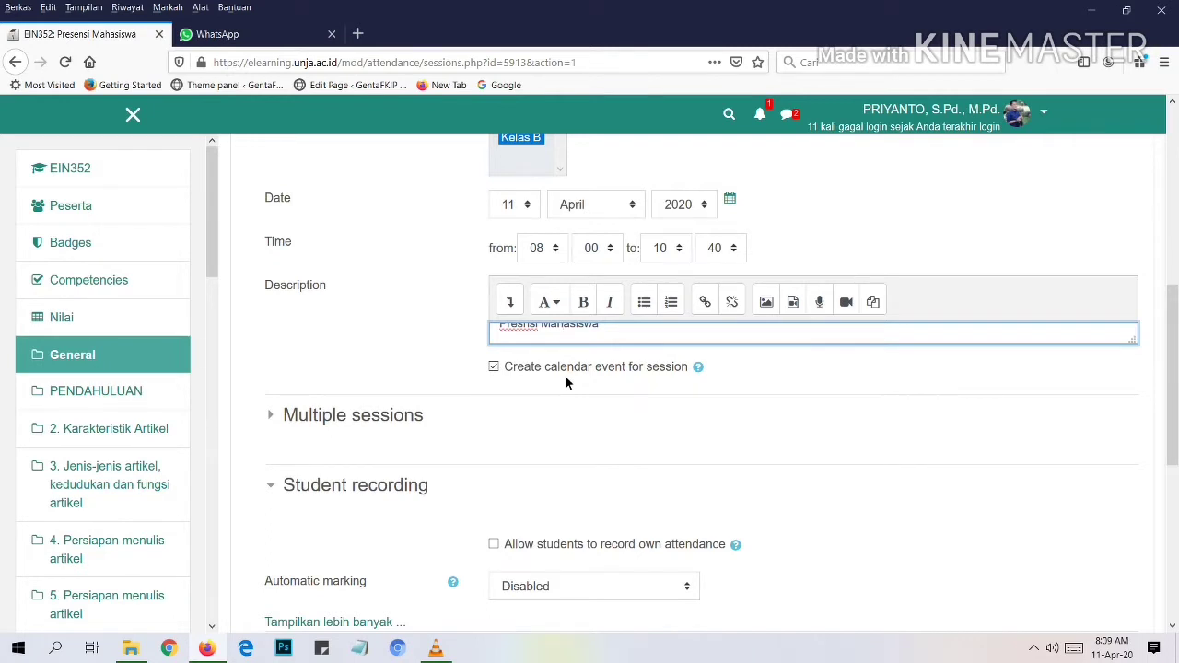
- Replace the session description with "Pertemuan hari ini" and add the session
scroll(564, 375, up, 2)
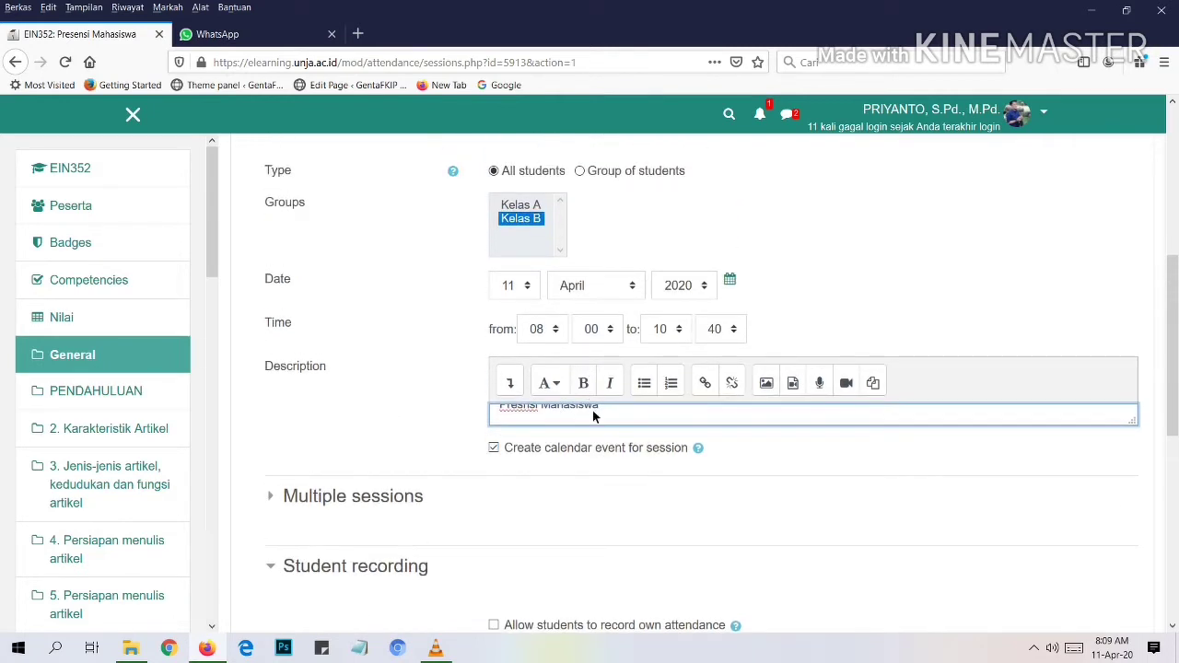
scroll(593, 417, down, 4)
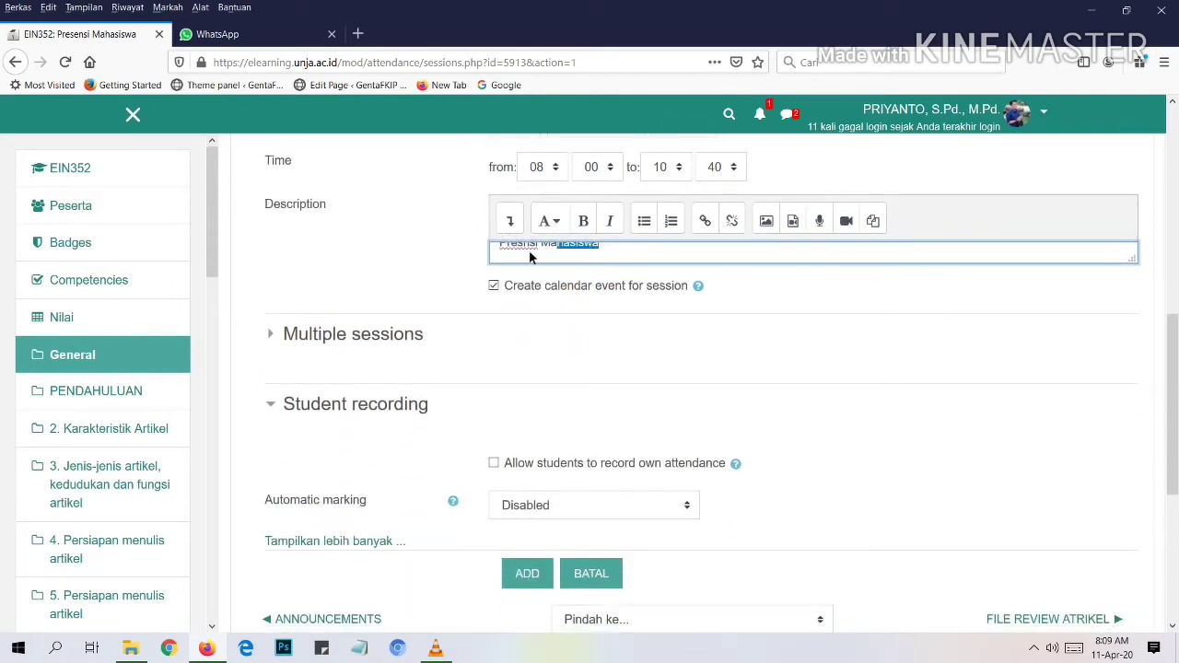
drag(530, 257, 502, 254)
text(Pertemuan hari ini)
scroll(590, 322, down, 3)
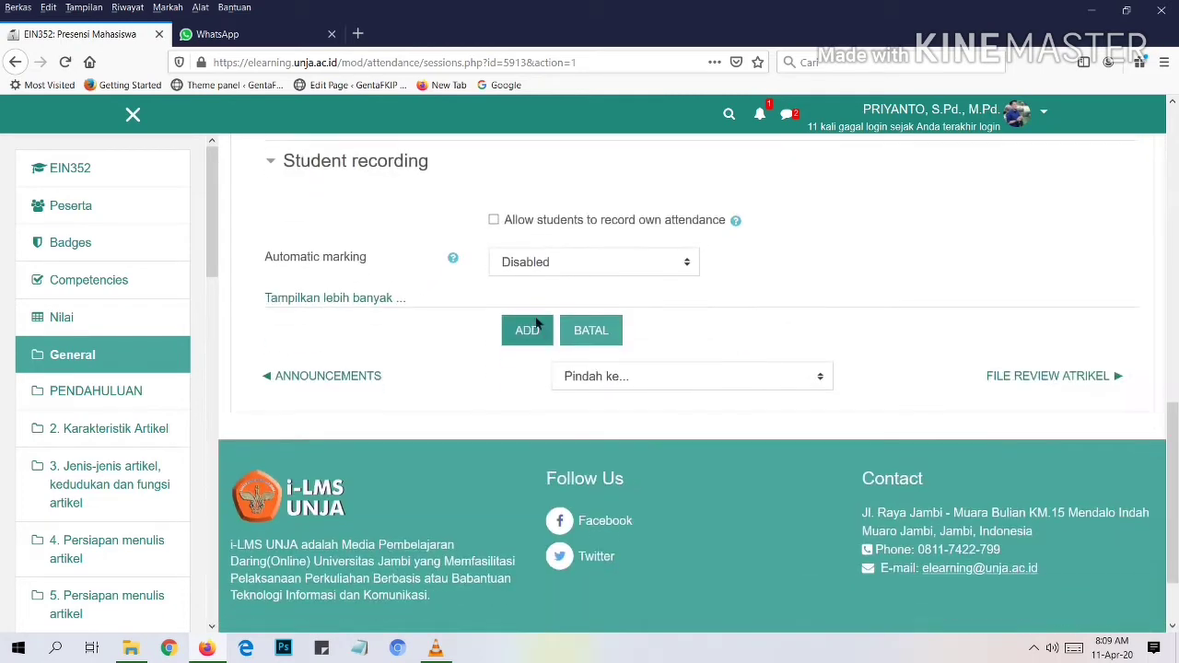
click(529, 328)
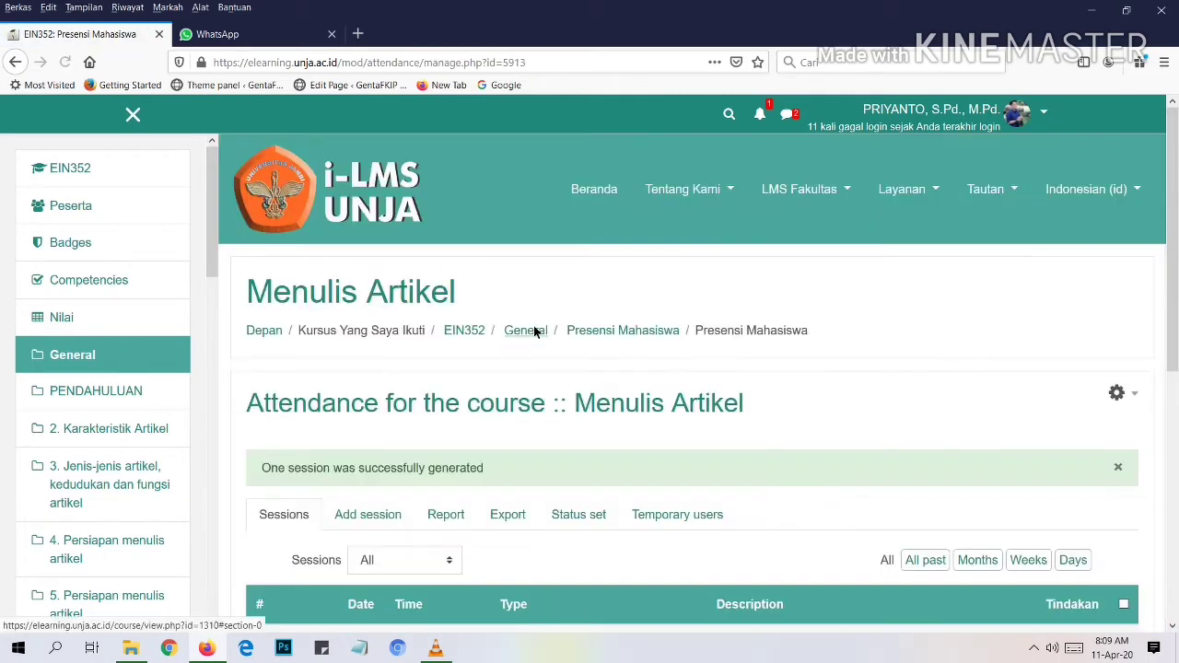
scroll(656, 417, down, 3)
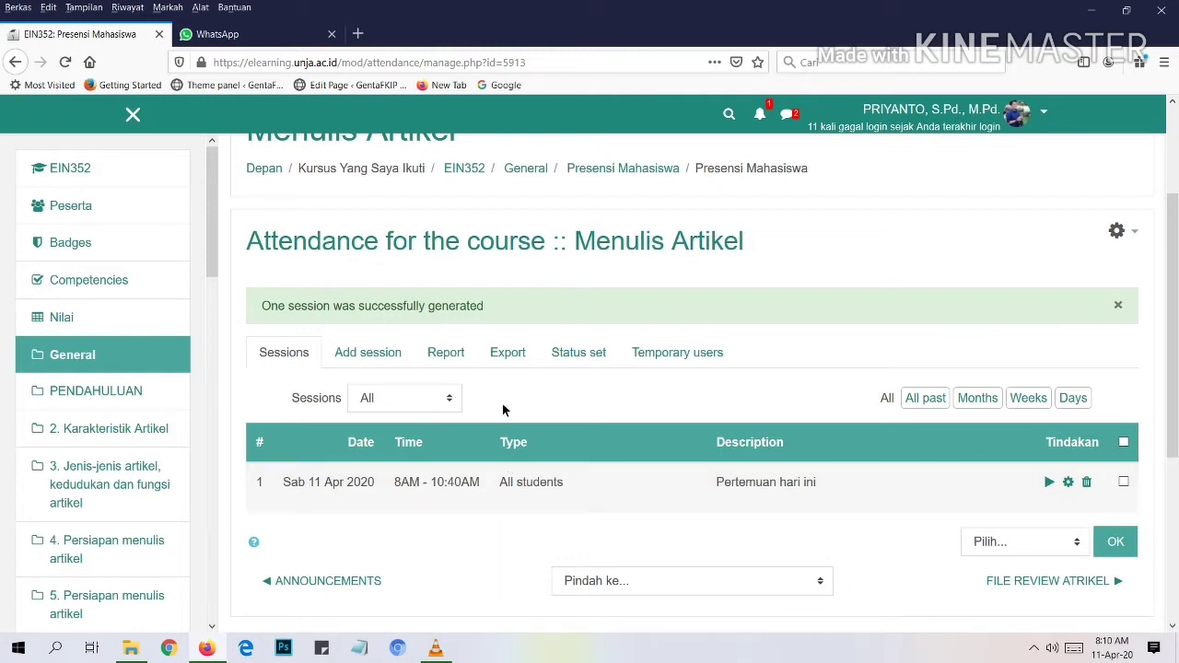
- Start adding another attendance session and set its date to 18 April 2020
click(394, 358)
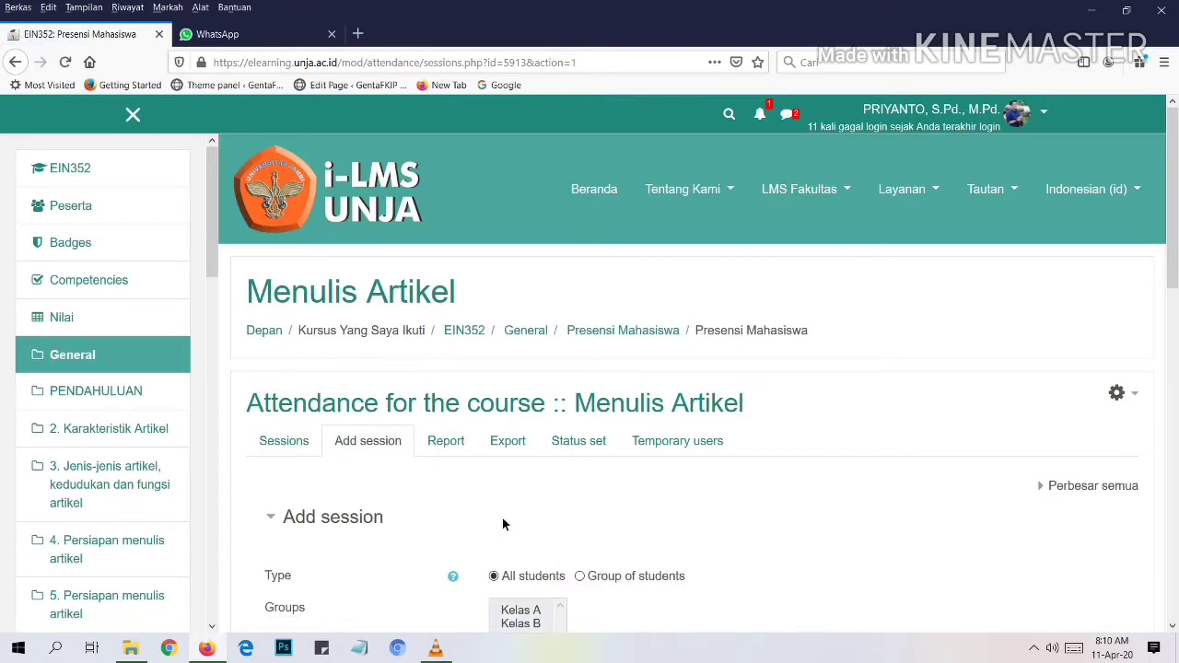
scroll(506, 521, down, 2)
scroll(507, 528, down, 2)
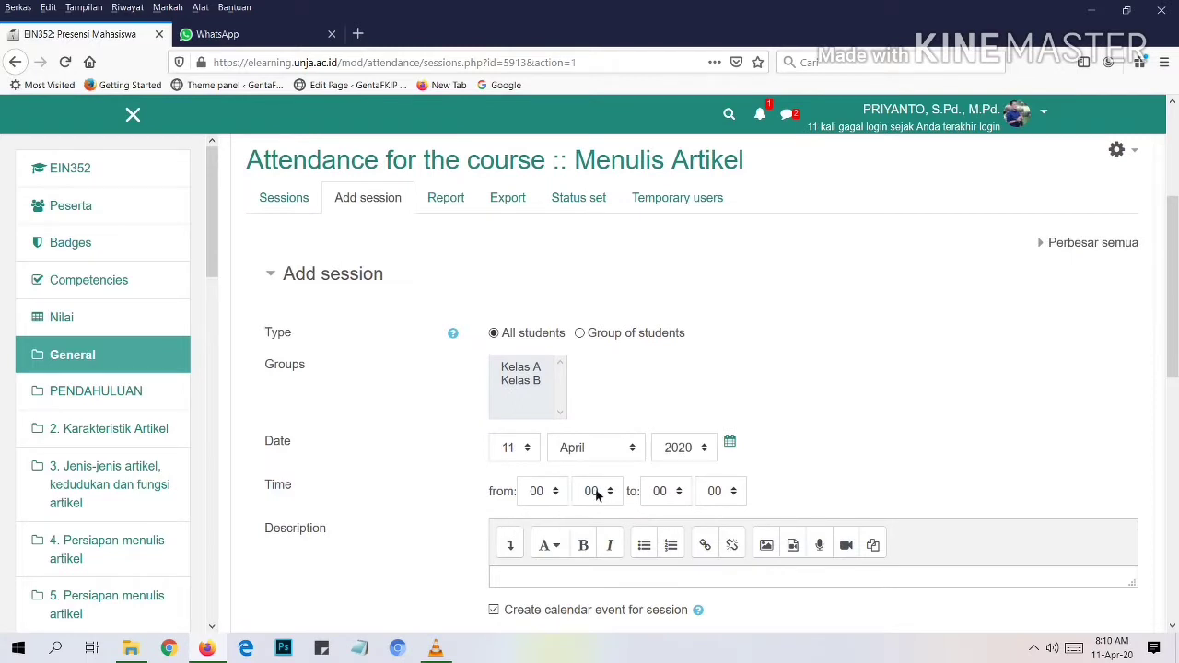
click(730, 443)
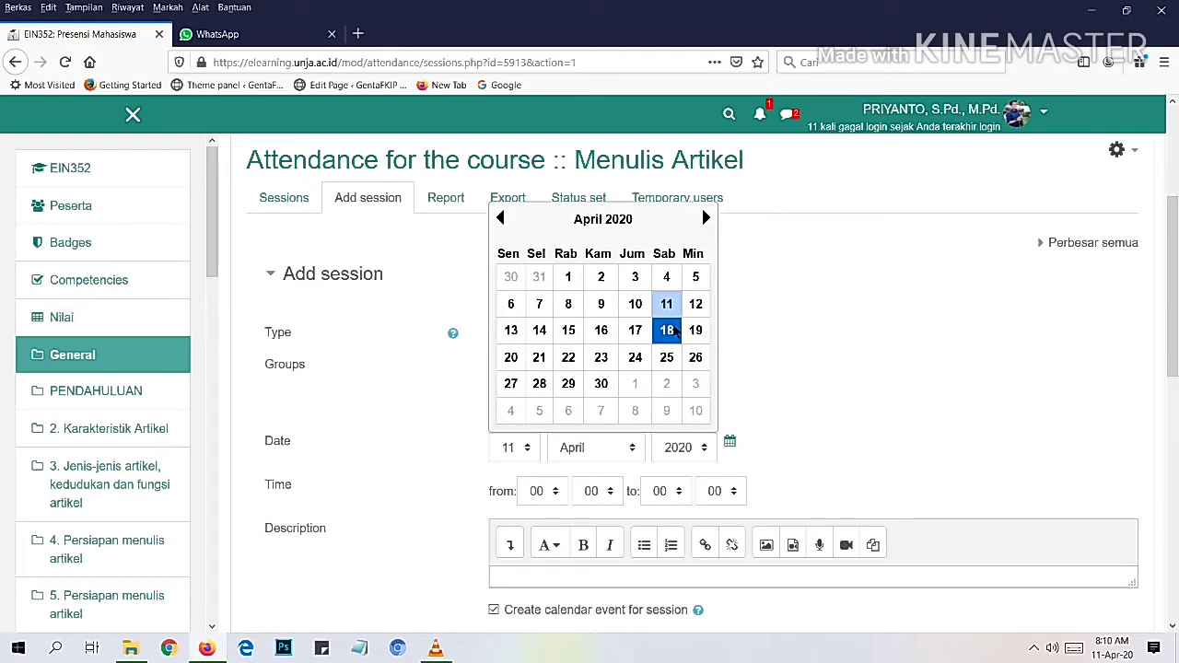
click(671, 331)
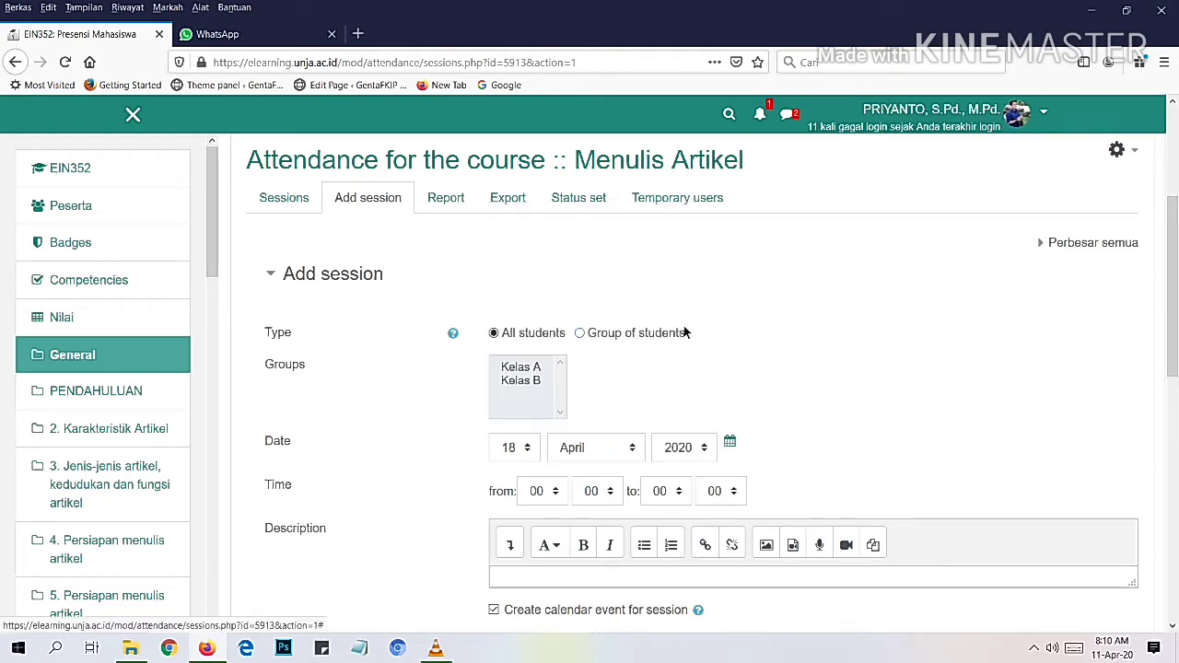
- Set the new session's time from 08:00 to 10:40
scroll(742, 378, down, 2)
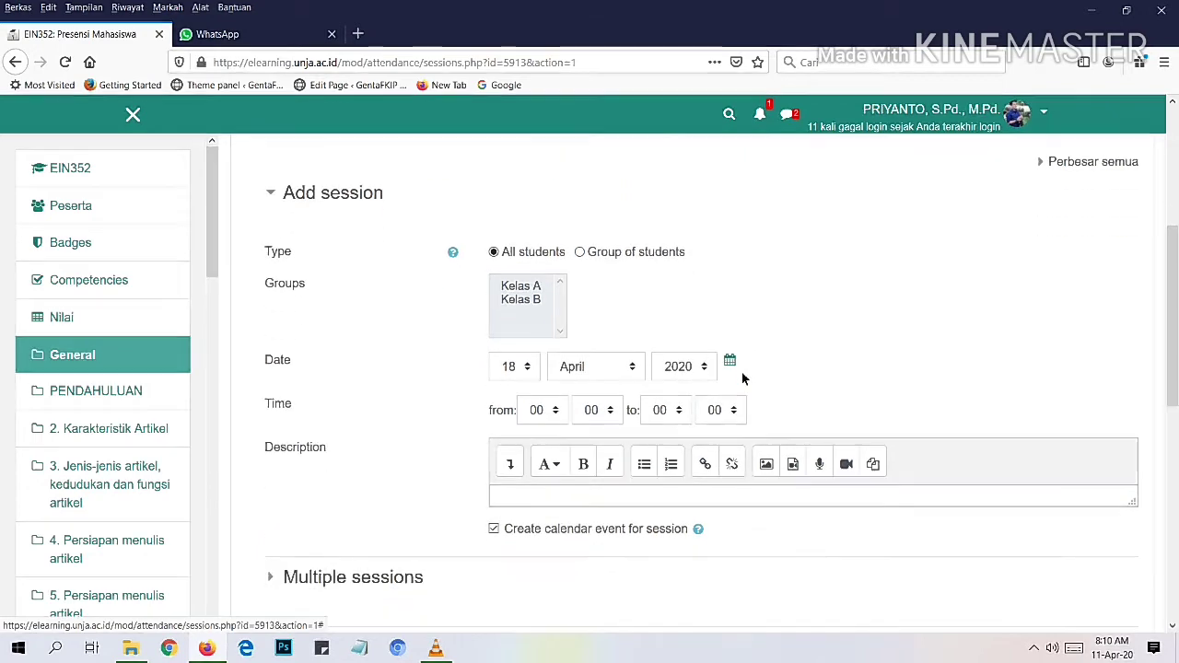
click(556, 416)
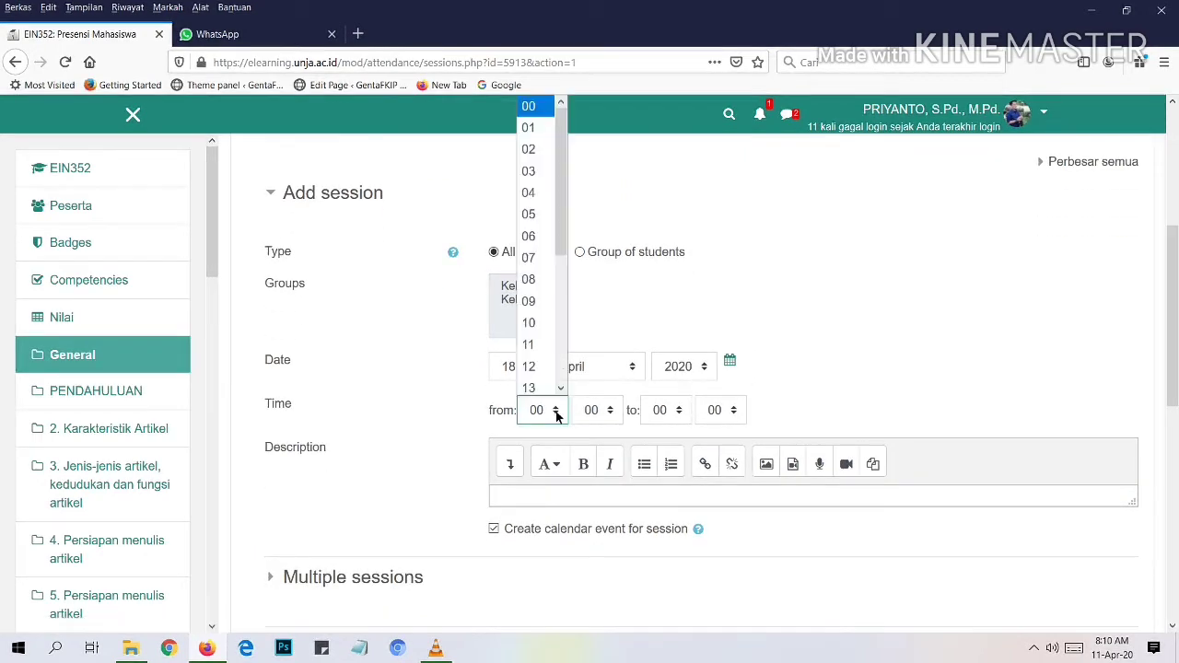
click(529, 279)
click(679, 417)
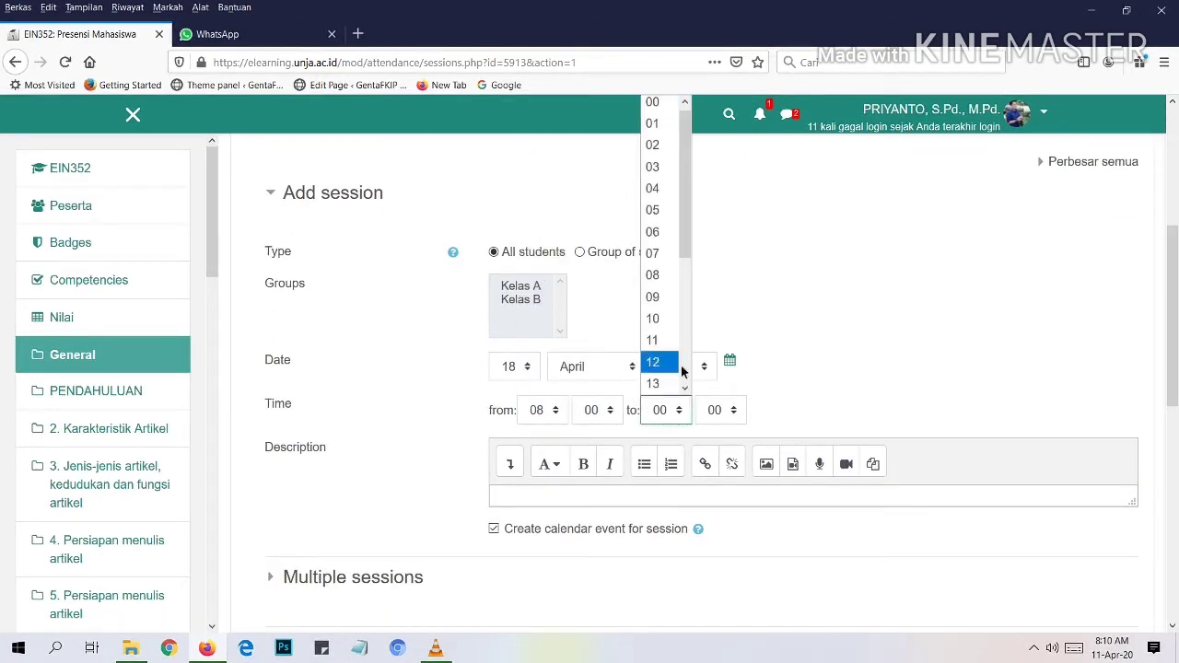
click(669, 318)
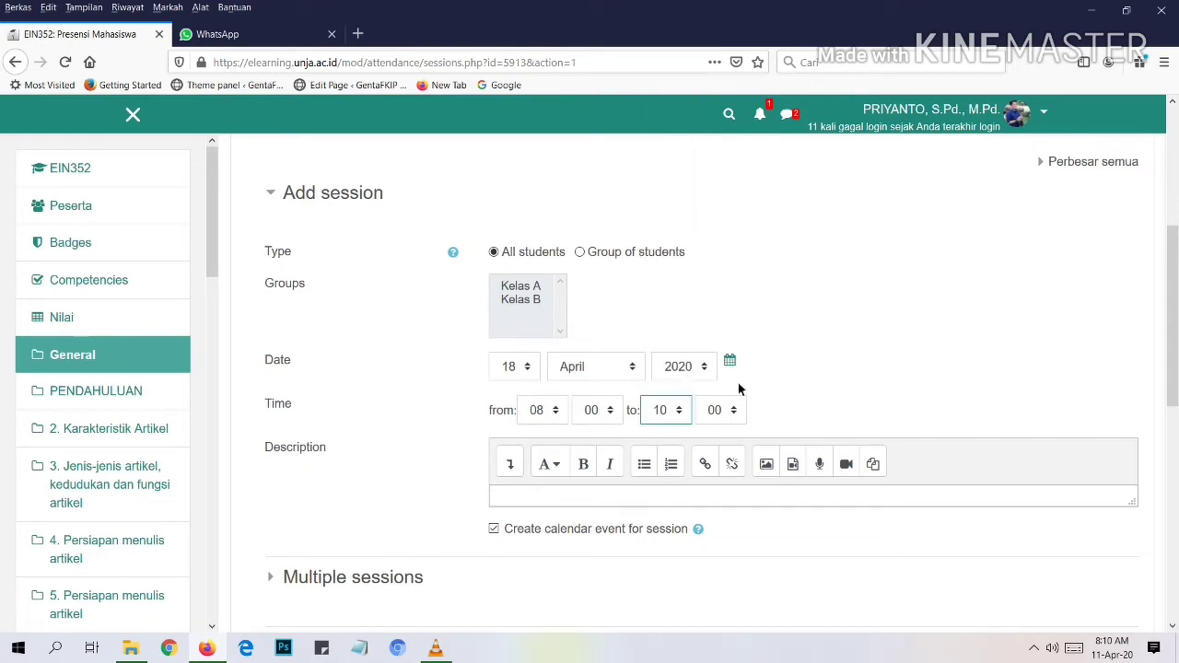
click(735, 413)
click(717, 319)
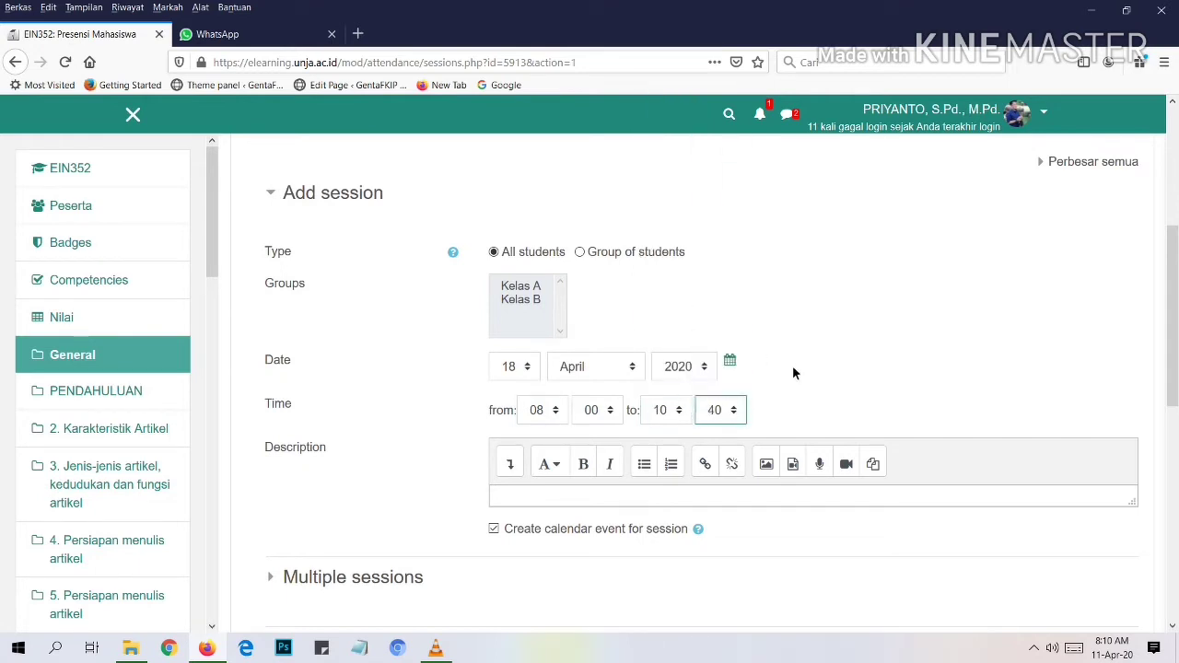
- Enter "Presensi Harus diisi" as the session description and add a new line after it
scroll(800, 376, down, 2)
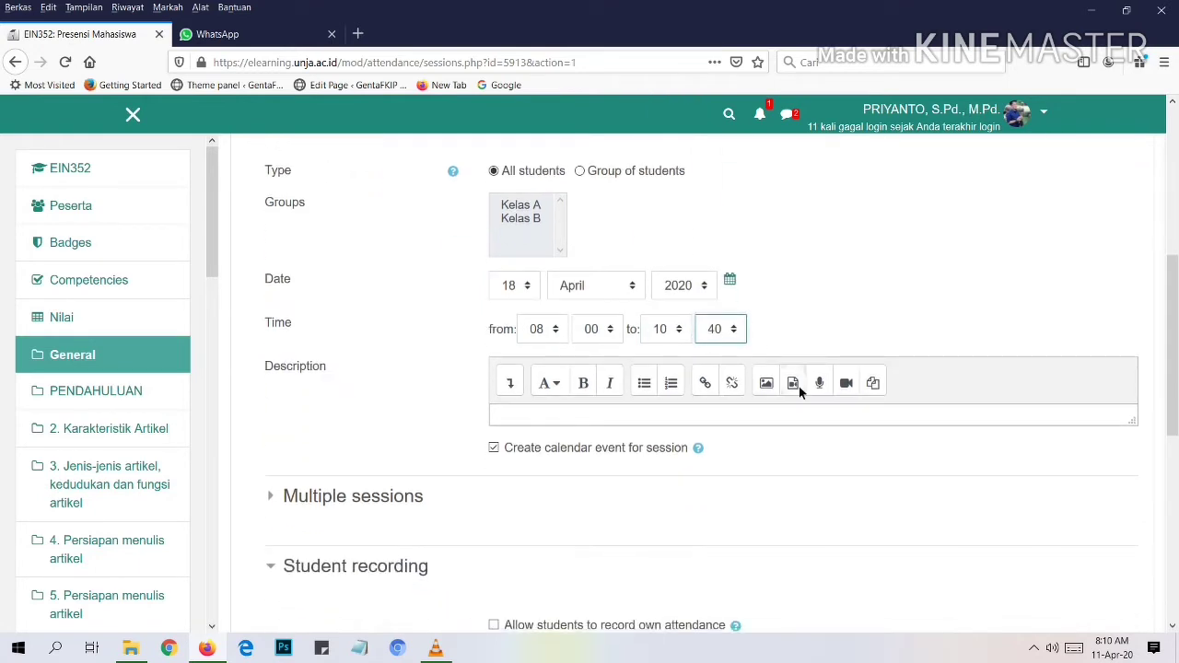
click(563, 419)
text(Pres)
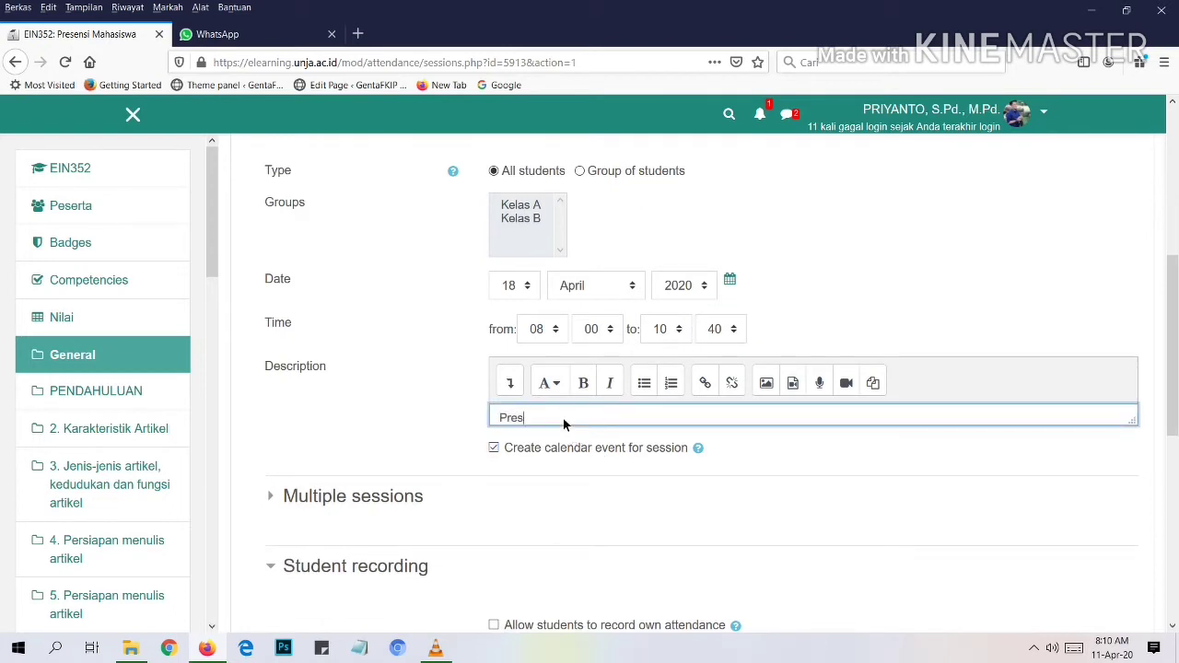
text(ensi)
text(us Di)
text(sis)
key(BackSpace)
key(BackSpace)
key(BackSpace)
key(BackSpace)
key(BackSpace)
text(diisi)
key(Return)
- Enable repeating the session on Sabtu, keeping the interval at every 1 week
scroll(542, 476, down, 2)
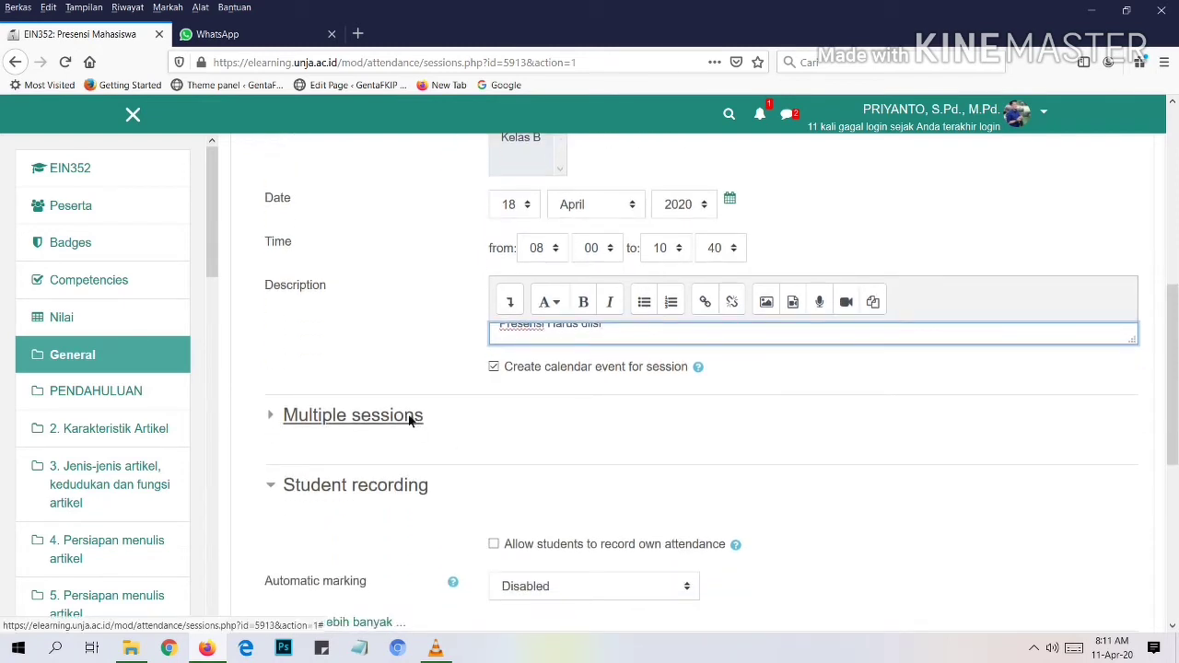
click(406, 447)
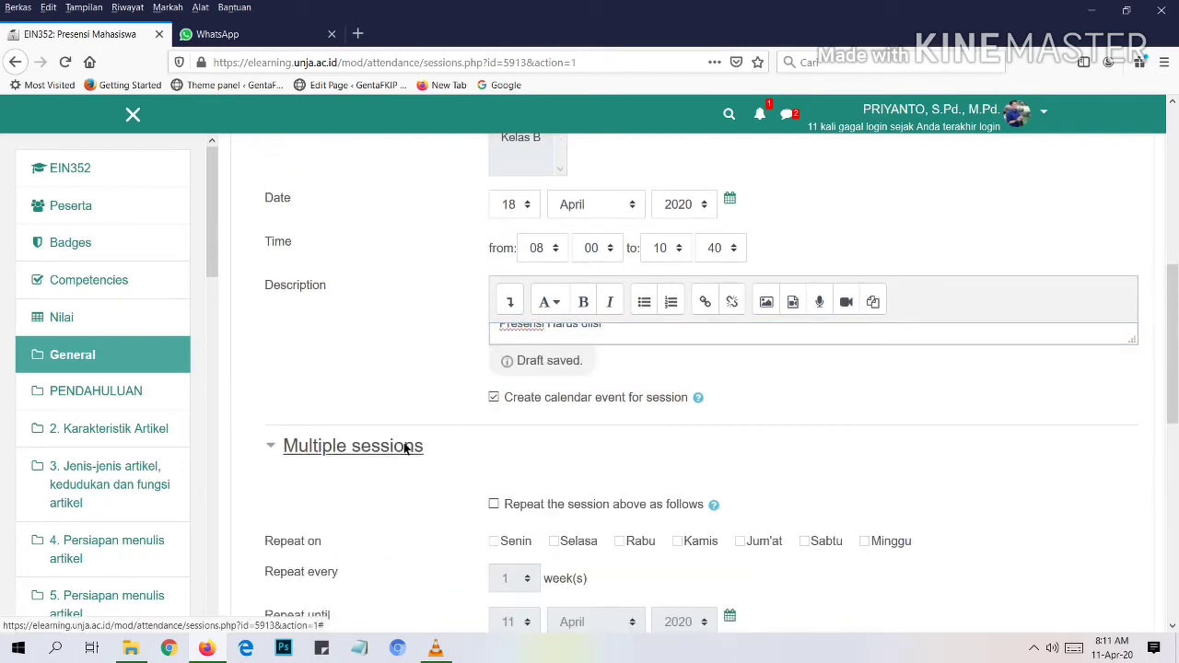
scroll(518, 457, down, 2)
click(495, 423)
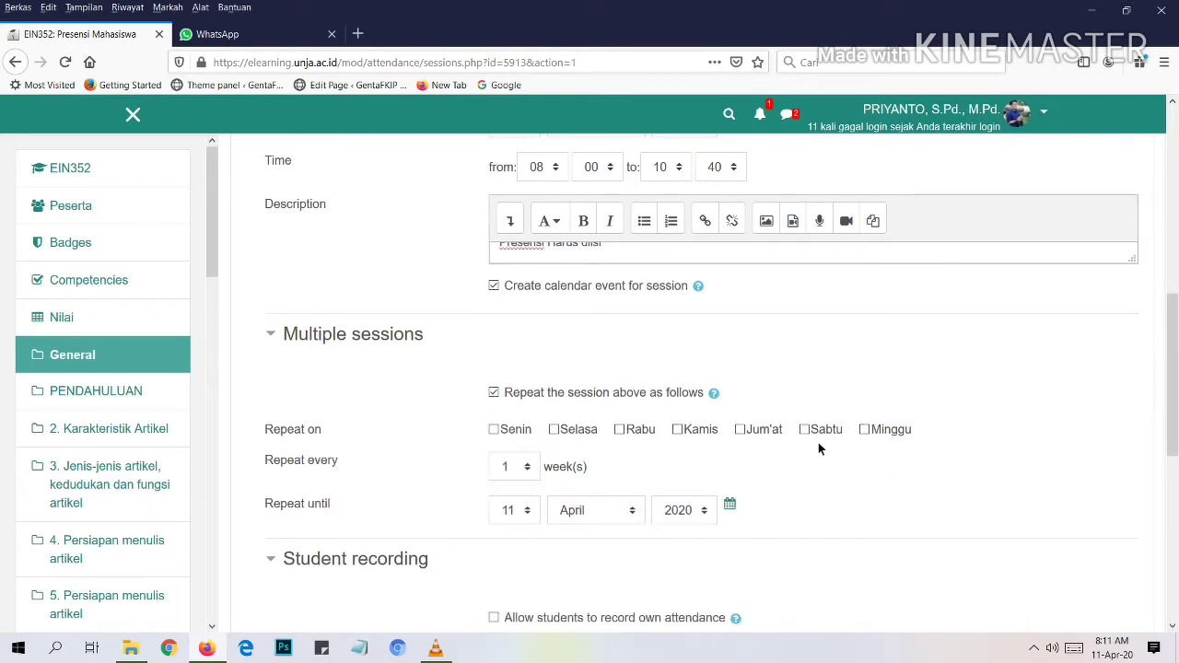
click(814, 431)
scroll(675, 426, down, 2)
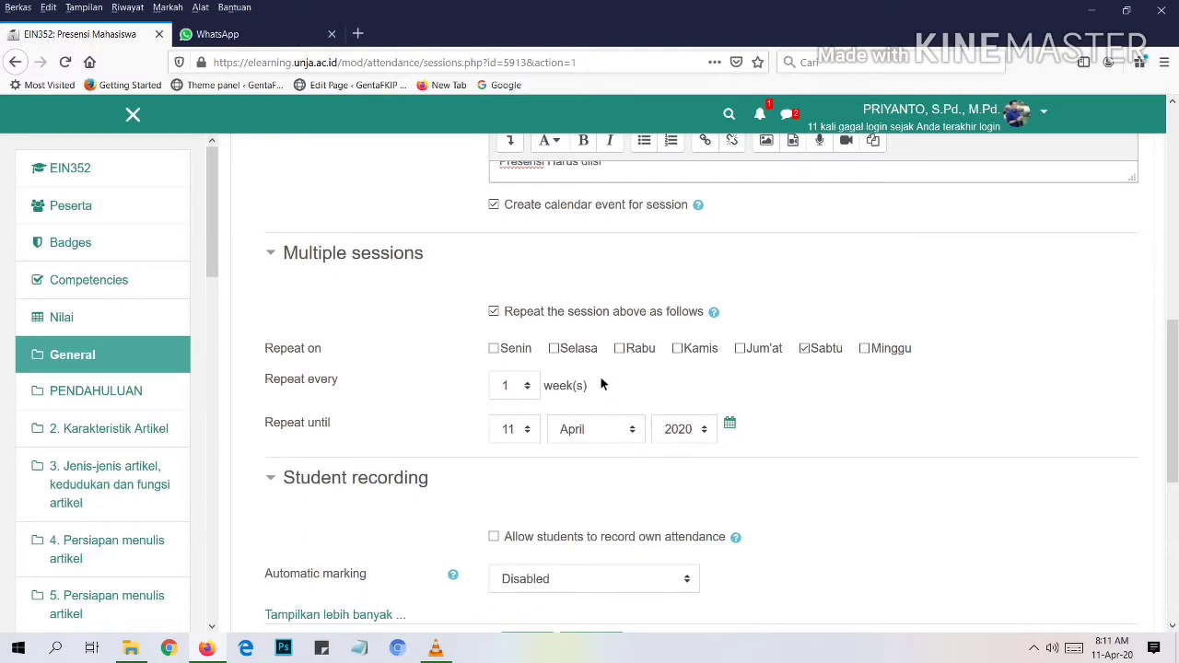
click(534, 389)
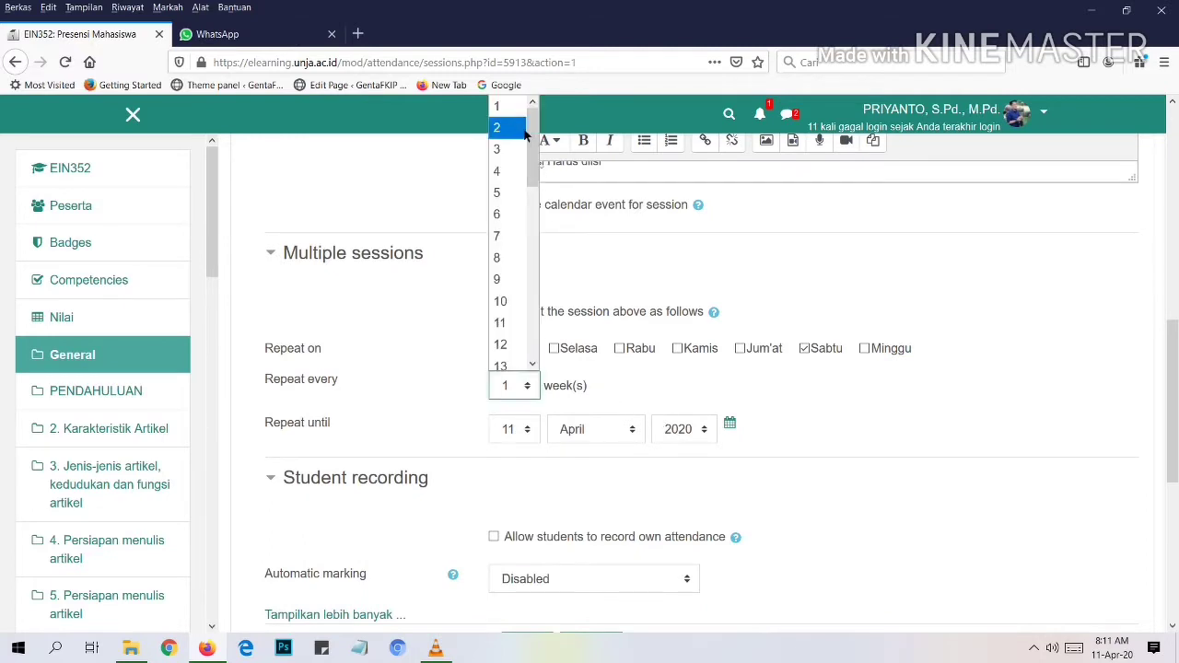
click(613, 378)
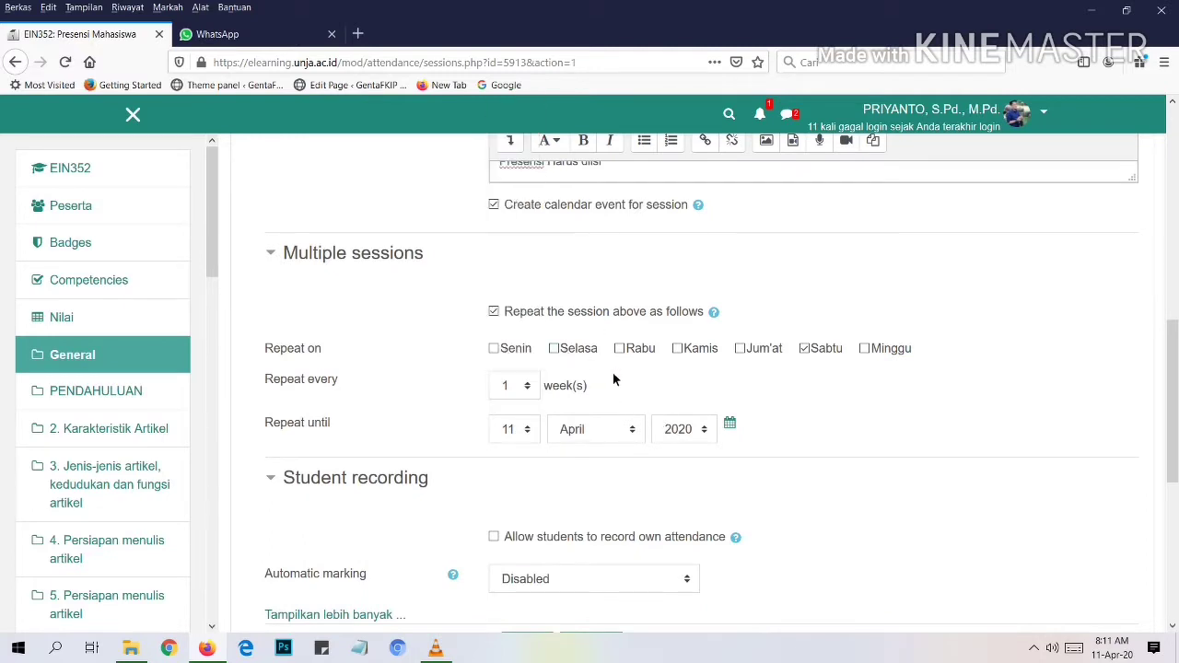
- Set the repetition to run until 2 Mei 2020 and add the repeated sessions
scroll(612, 372, down, 2)
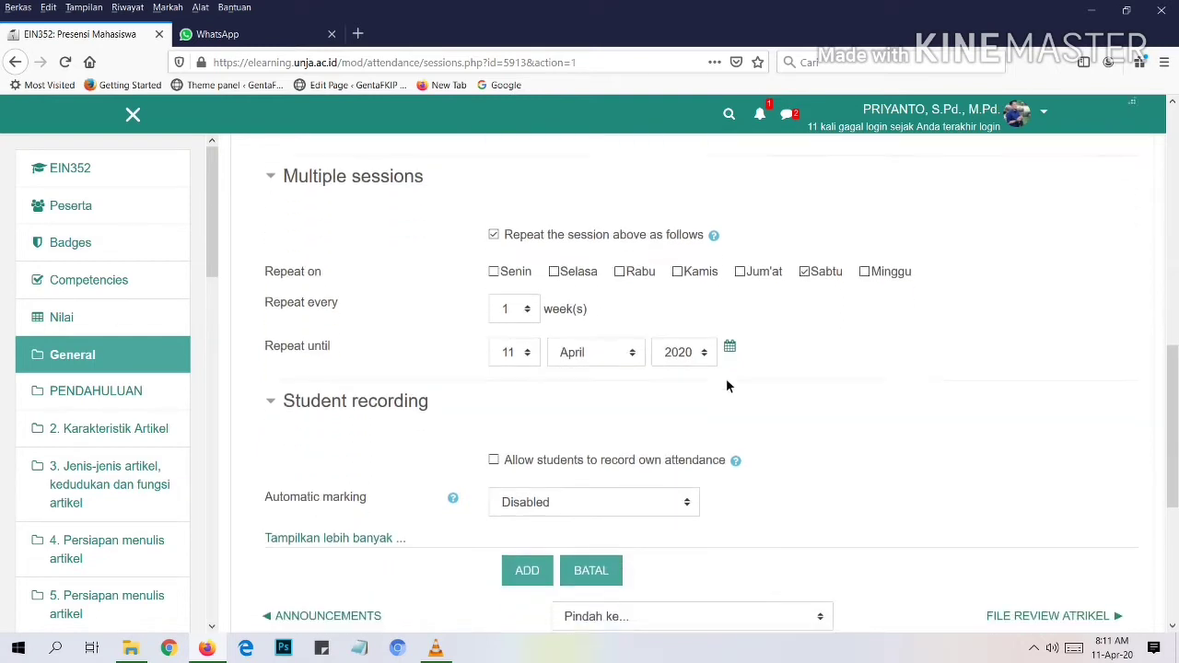
click(732, 344)
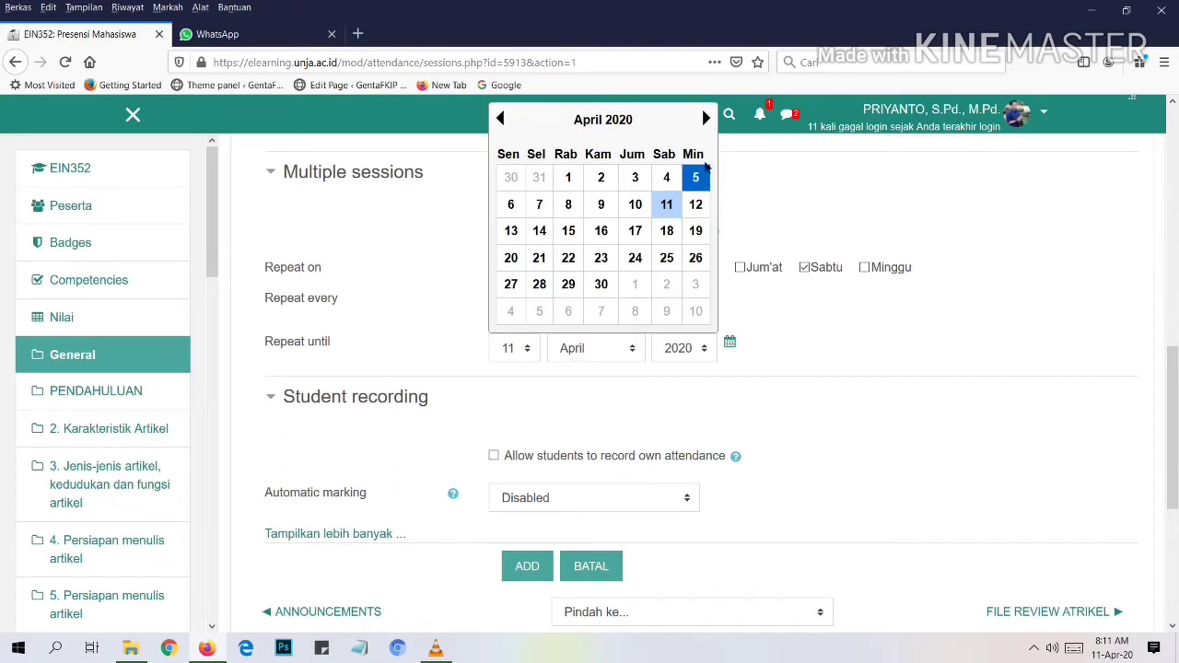
click(707, 119)
click(667, 177)
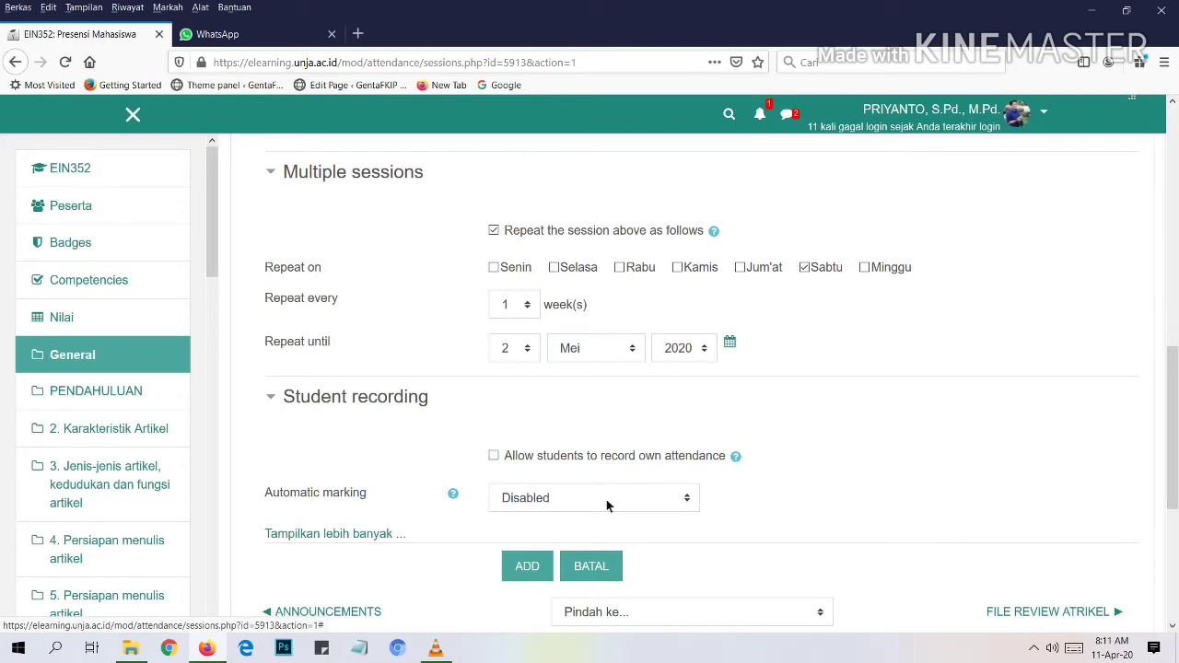
scroll(605, 505, down, 2)
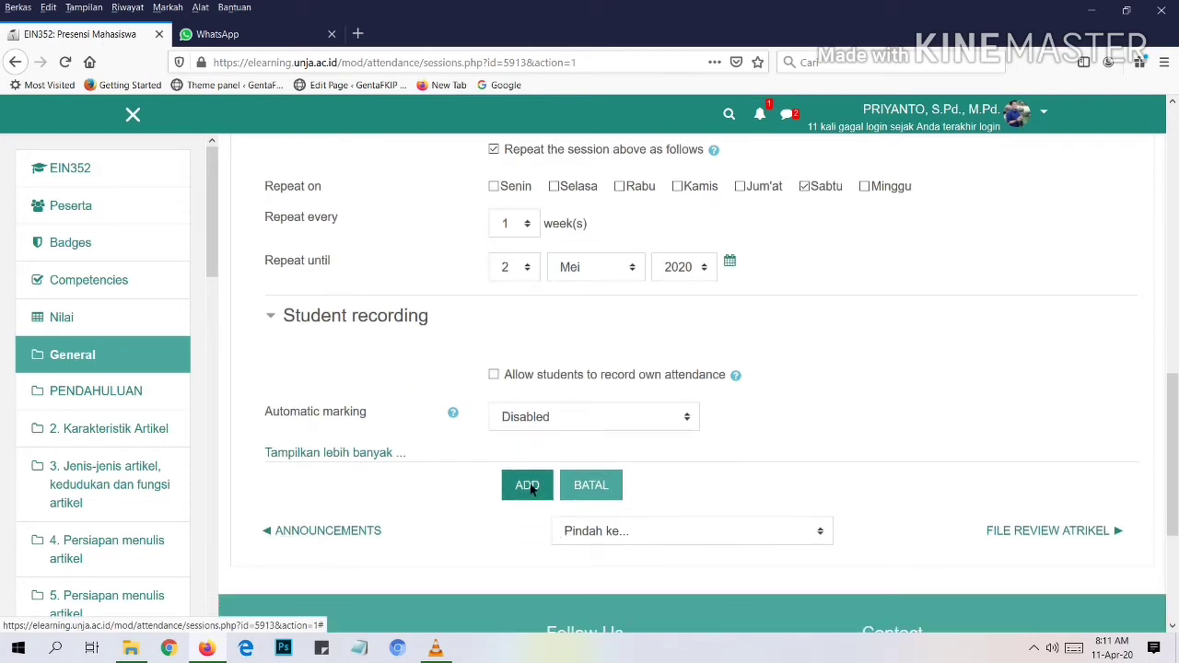
click(528, 486)
scroll(546, 483, down, 5)
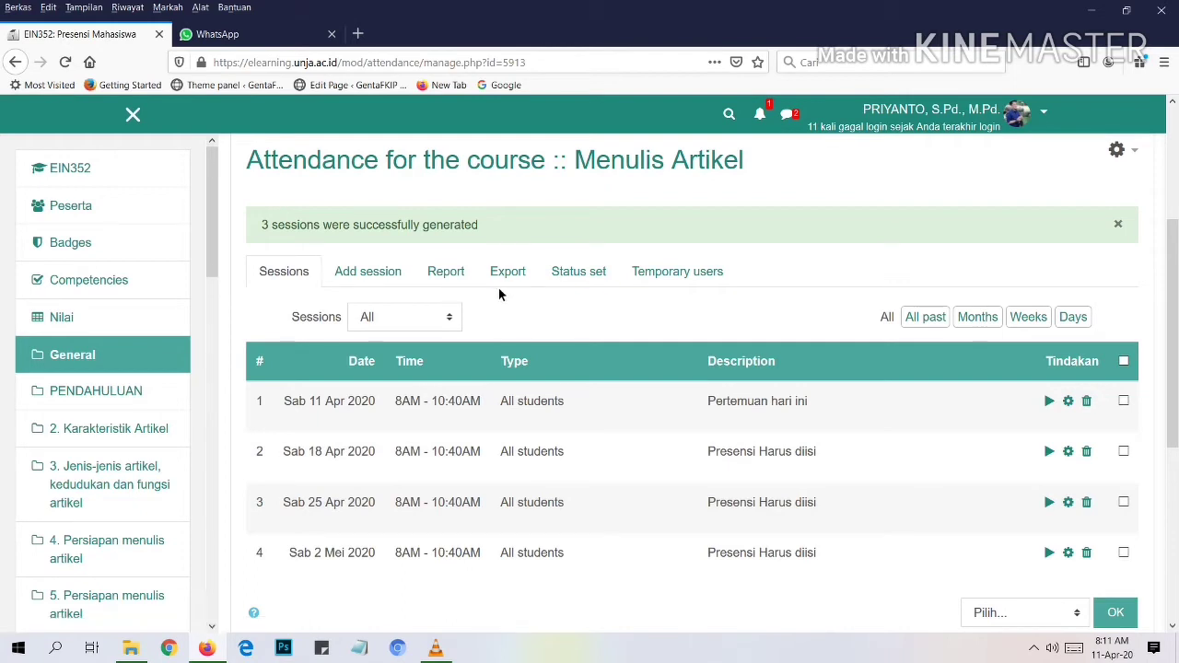
- Start adding another attendance session and set its time from 08:00 to 09:40
click(363, 281)
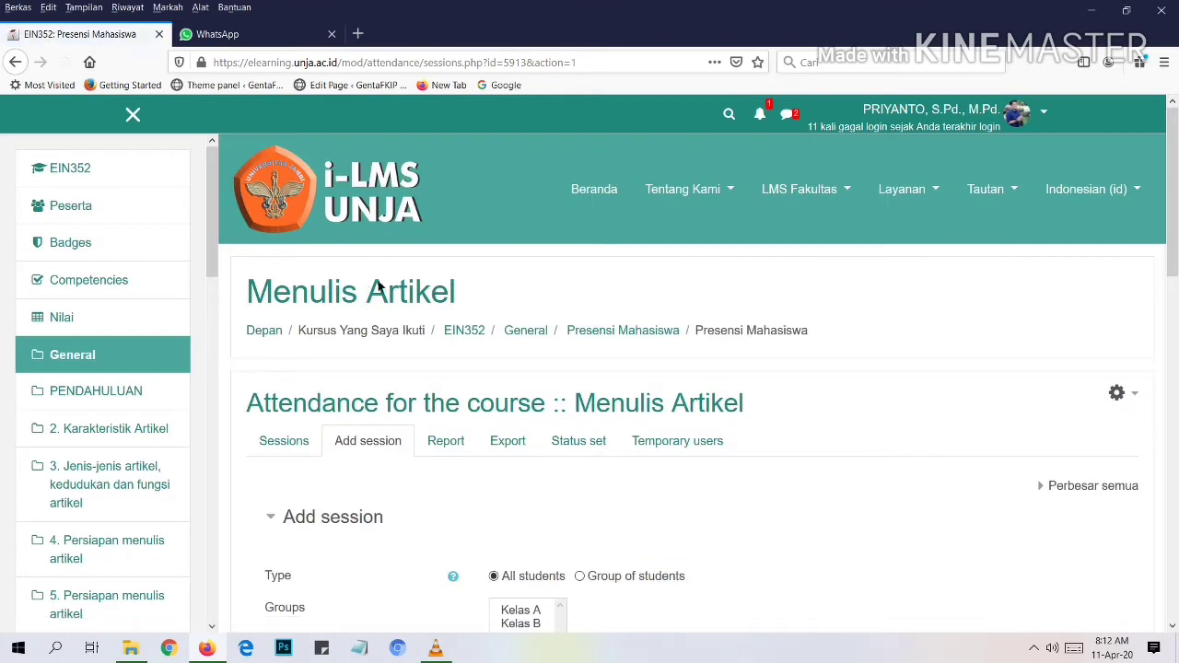
scroll(553, 365, down, 3)
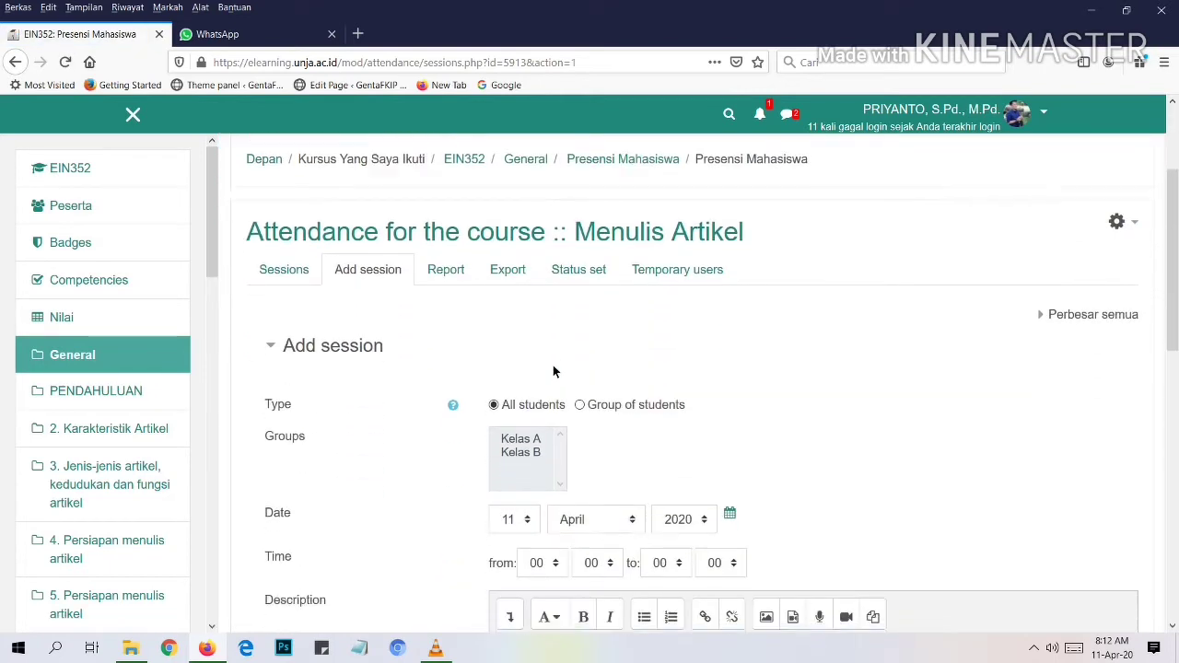
scroll(553, 371, down, 1)
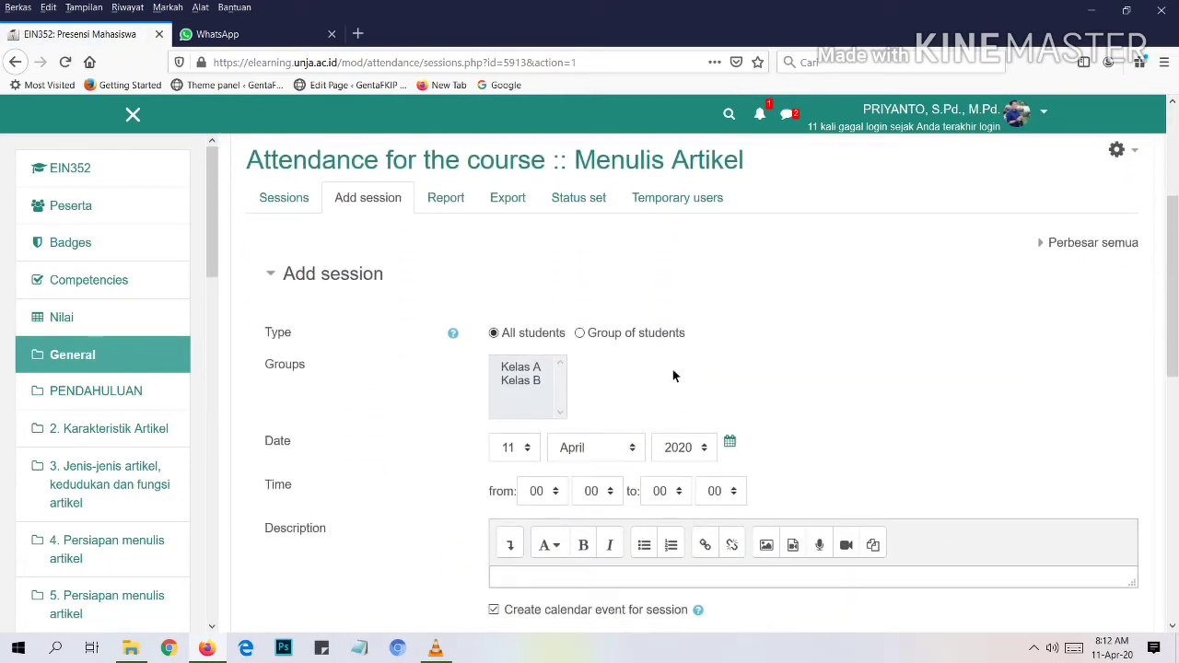
click(558, 492)
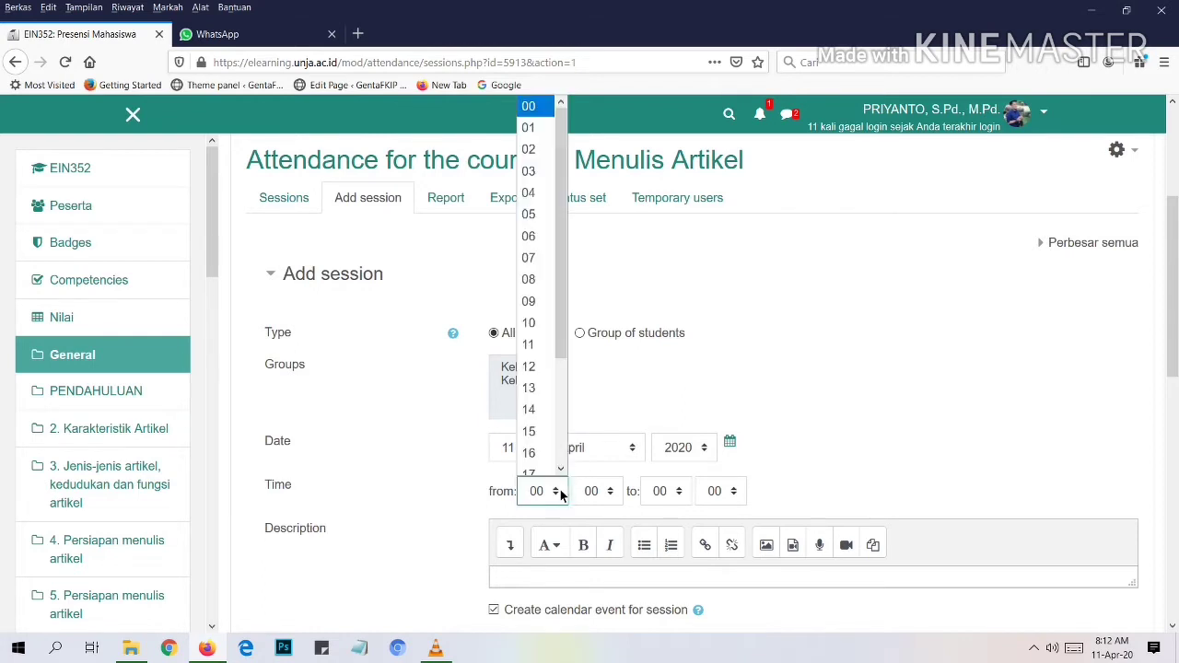
click(533, 288)
click(682, 494)
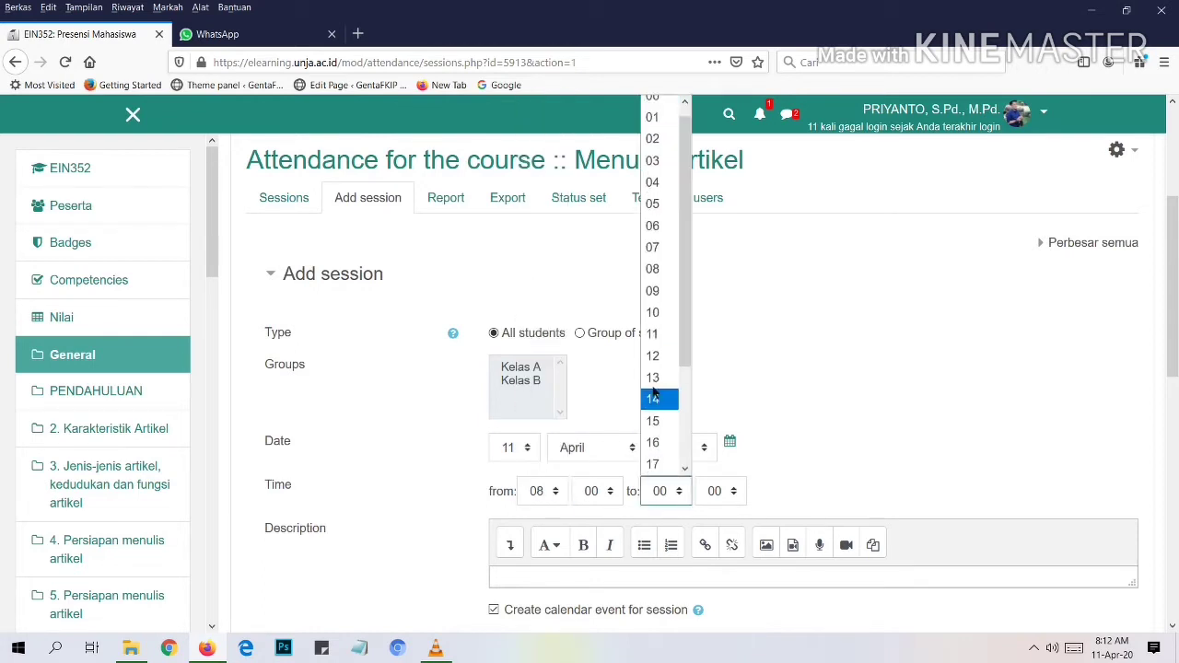
click(652, 291)
click(733, 492)
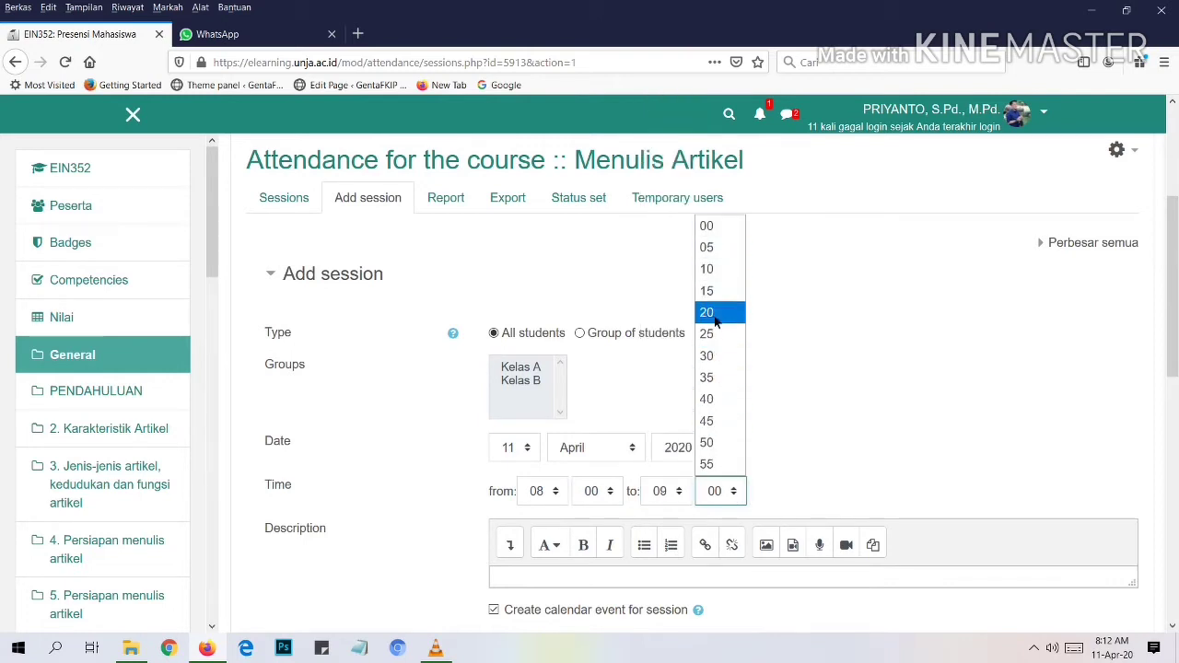
click(719, 399)
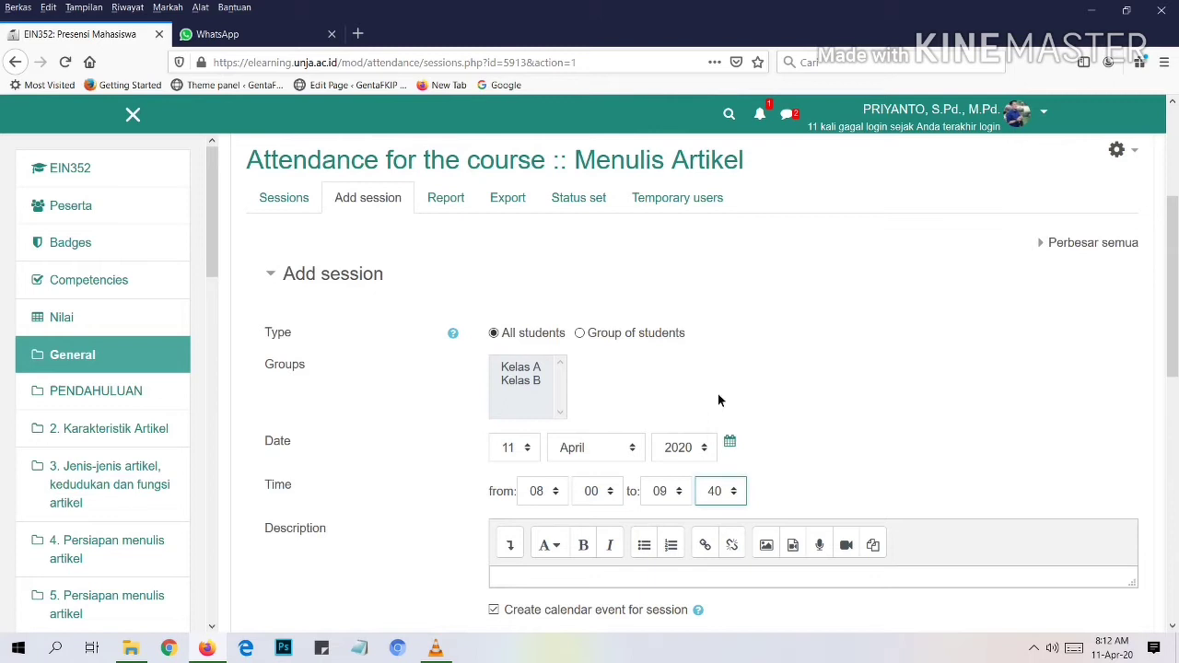
- Set the session date to 9 Mei 2020 and enter "Presensi diisi mahasiswa" as its description
click(730, 446)
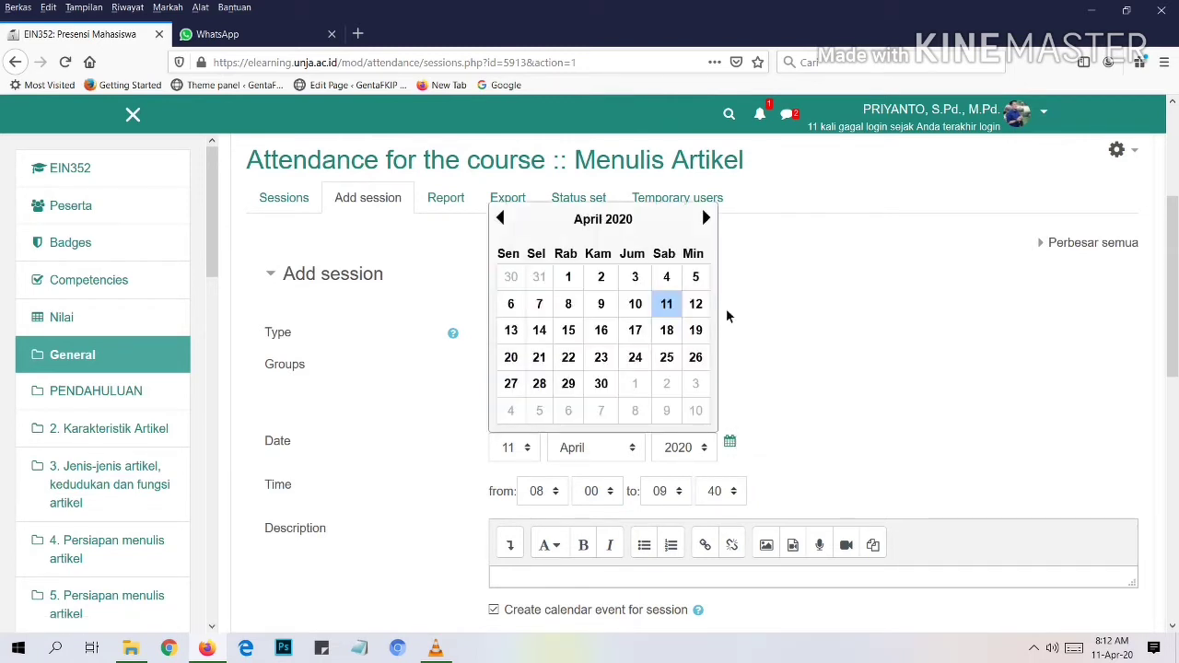
click(706, 219)
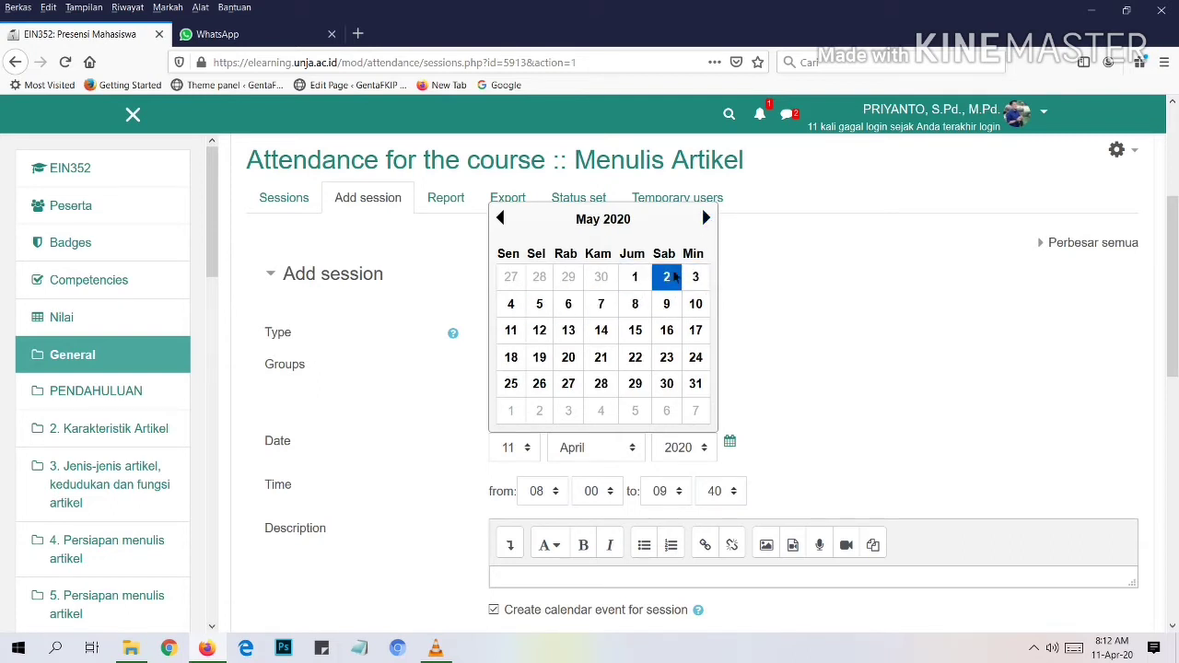
click(667, 305)
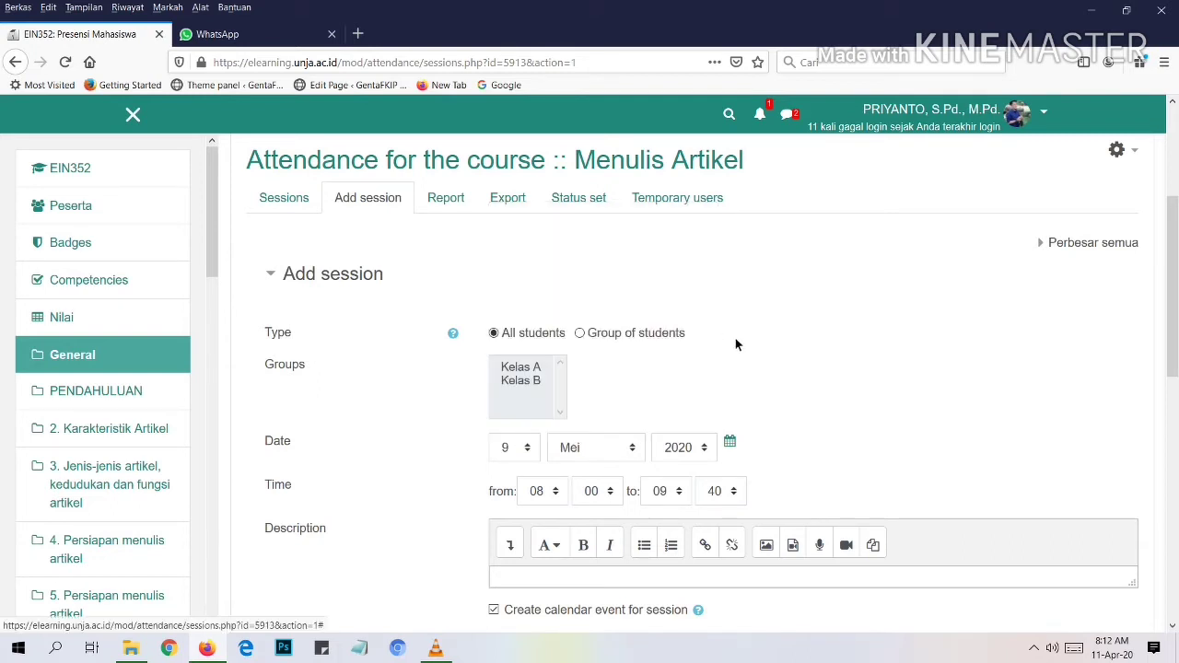
scroll(737, 347, down, 5)
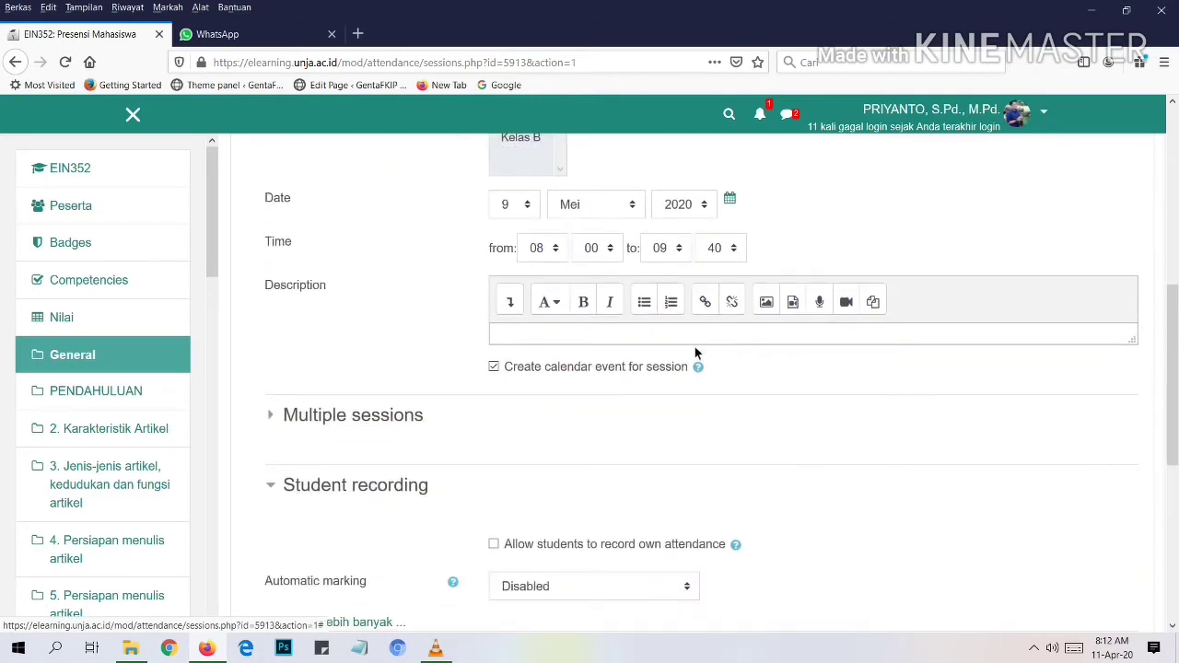
click(547, 342)
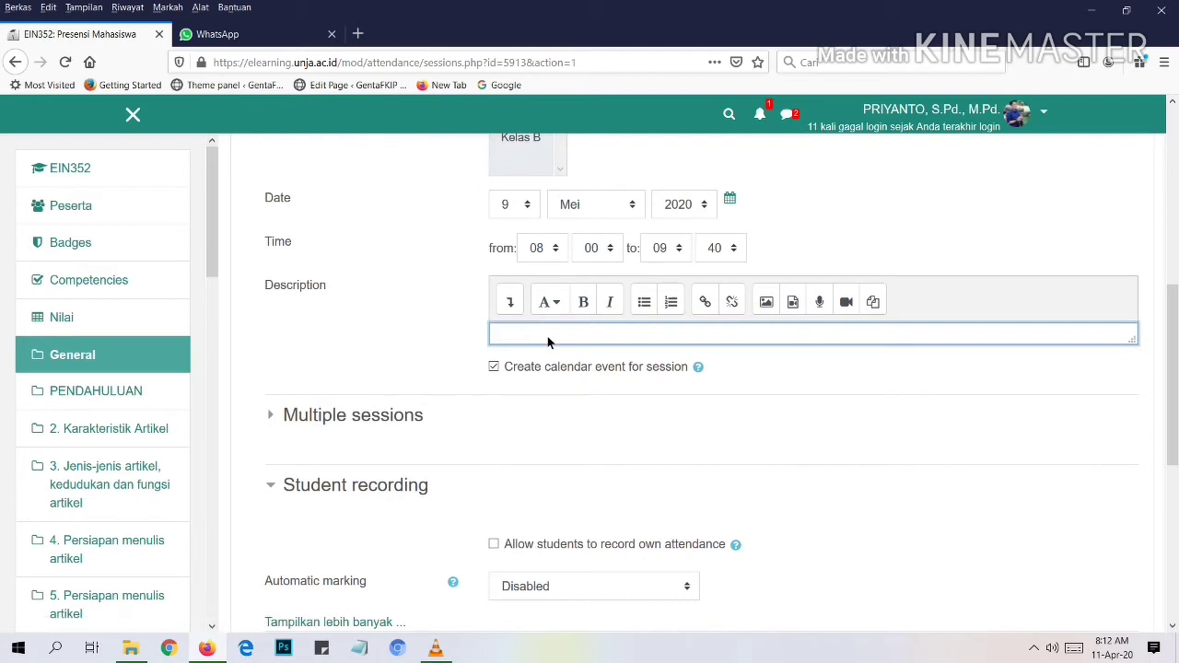
text(Presensi diisi mahasiswa)
- Allow students to record their own attendance for this session in the student recording settings
scroll(545, 432, down, 2)
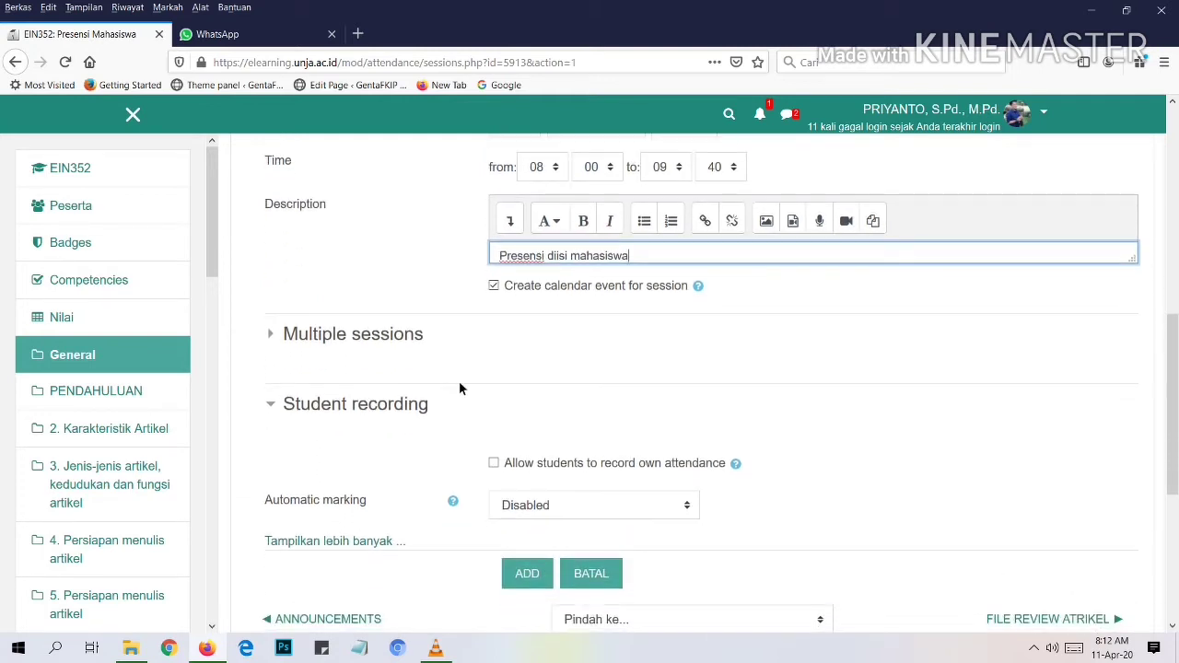
click(393, 408)
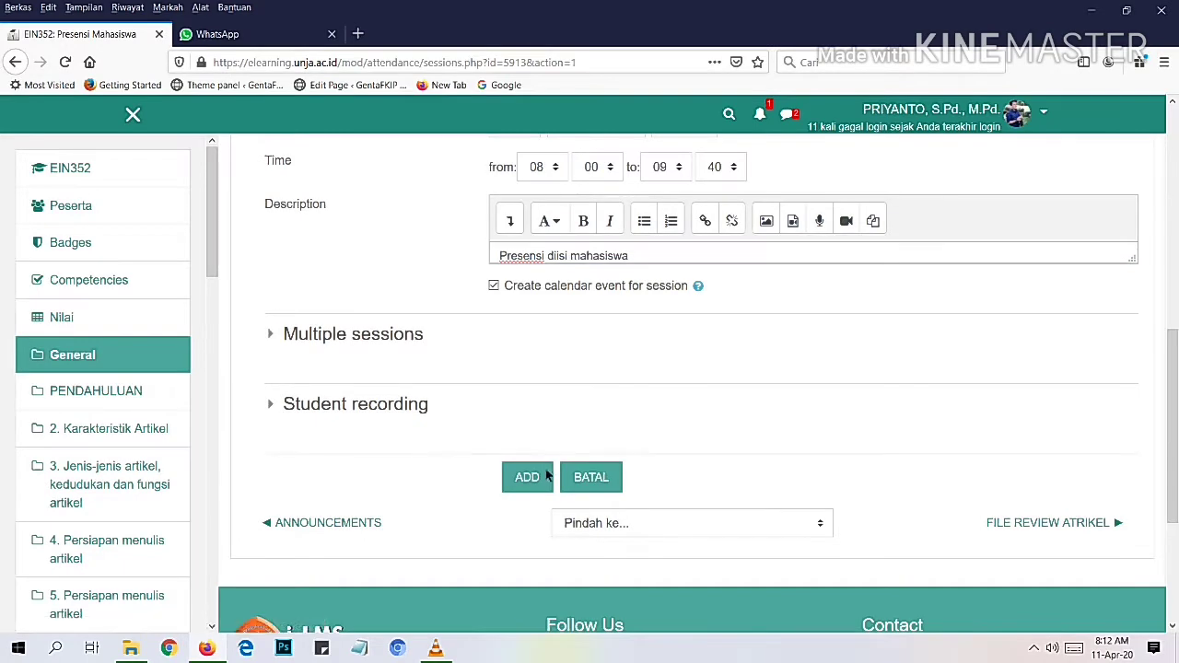
click(364, 409)
scroll(565, 427, down, 2)
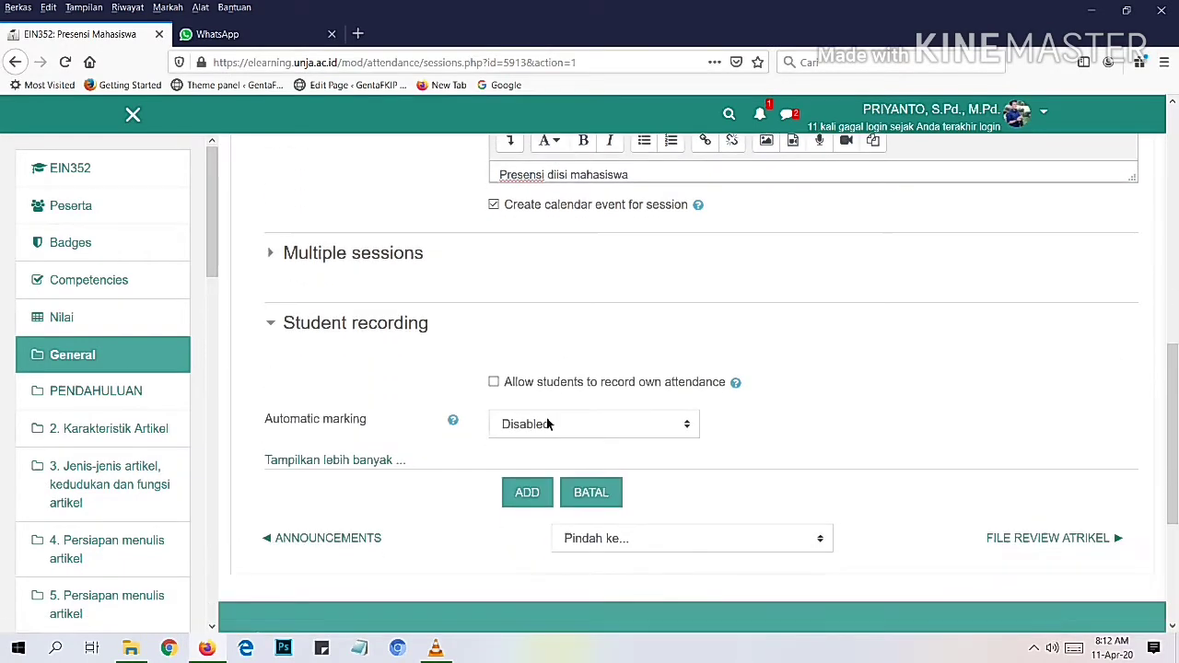
click(497, 383)
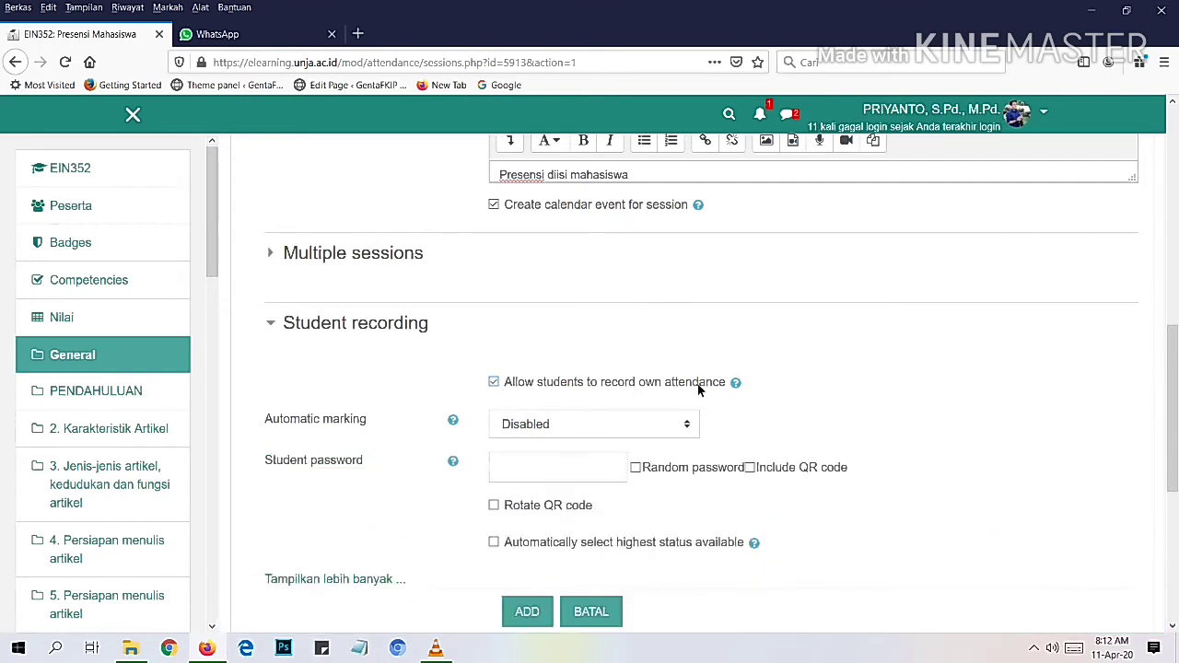
- Enable automatic selection of the highest status available and add the session
scroll(734, 389, down, 2)
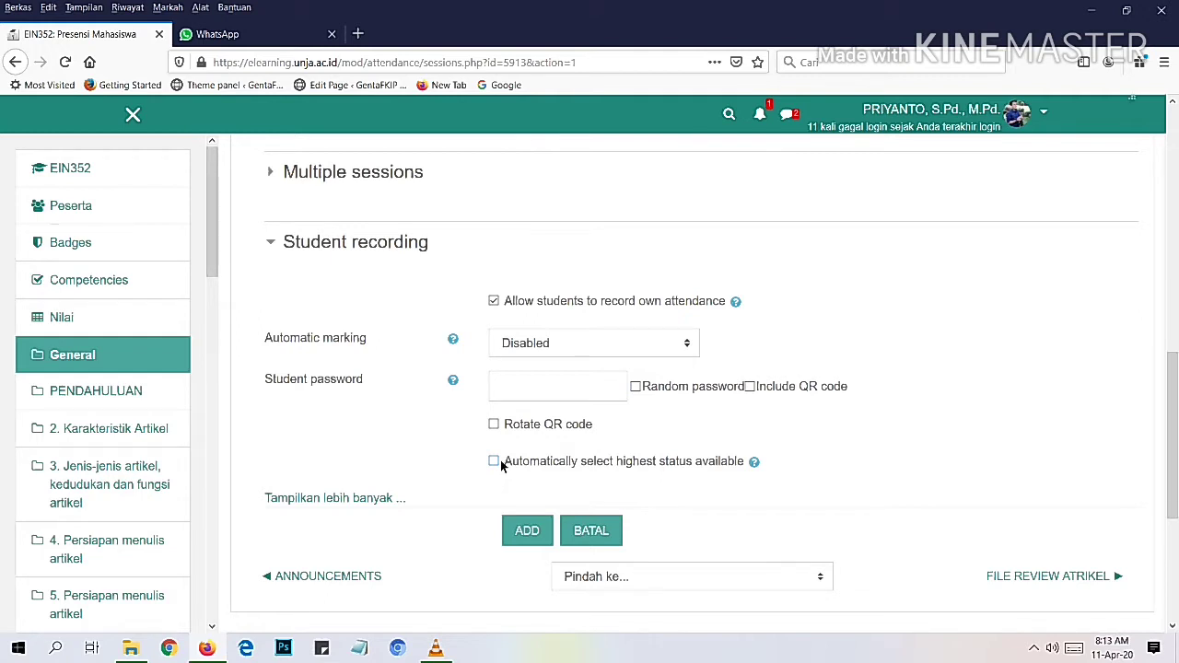
scroll(502, 466, up, 1)
scroll(710, 464, down, 2)
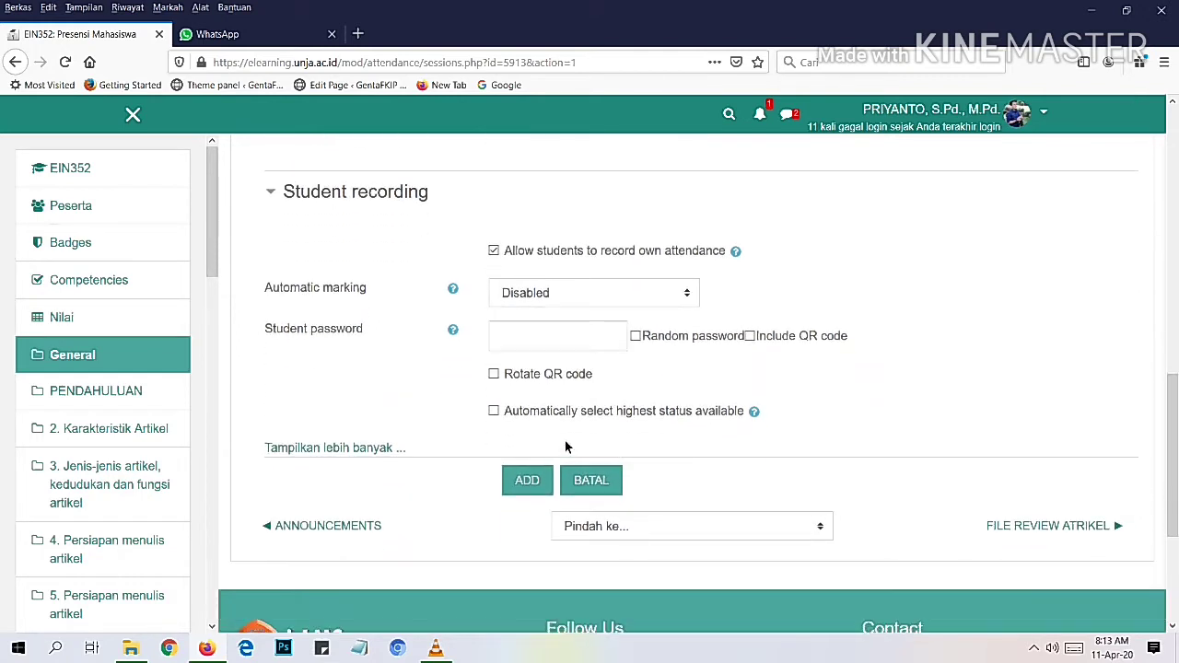
click(495, 412)
scroll(497, 415, down, 1)
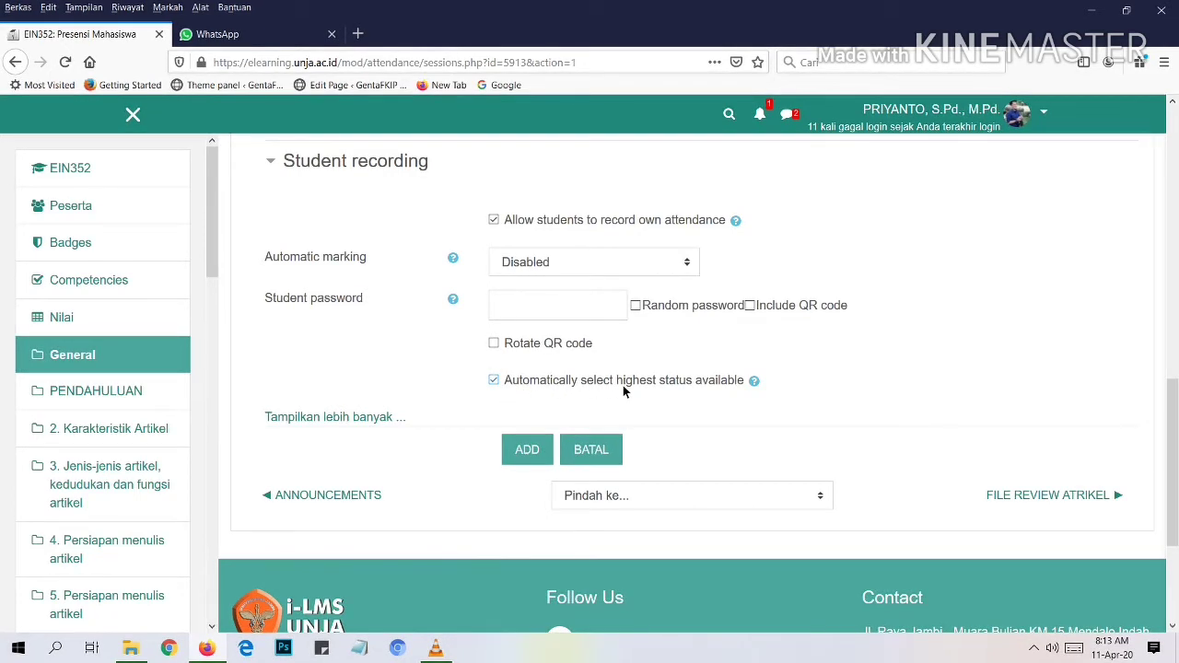
scroll(622, 390, down, 2)
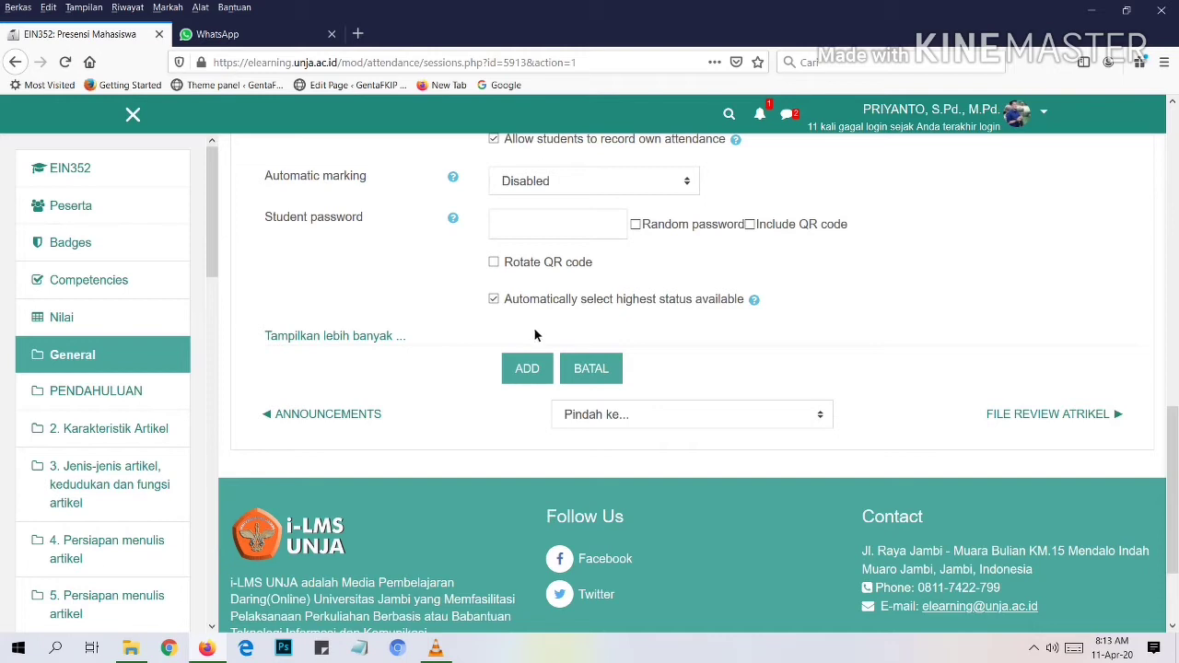
click(532, 369)
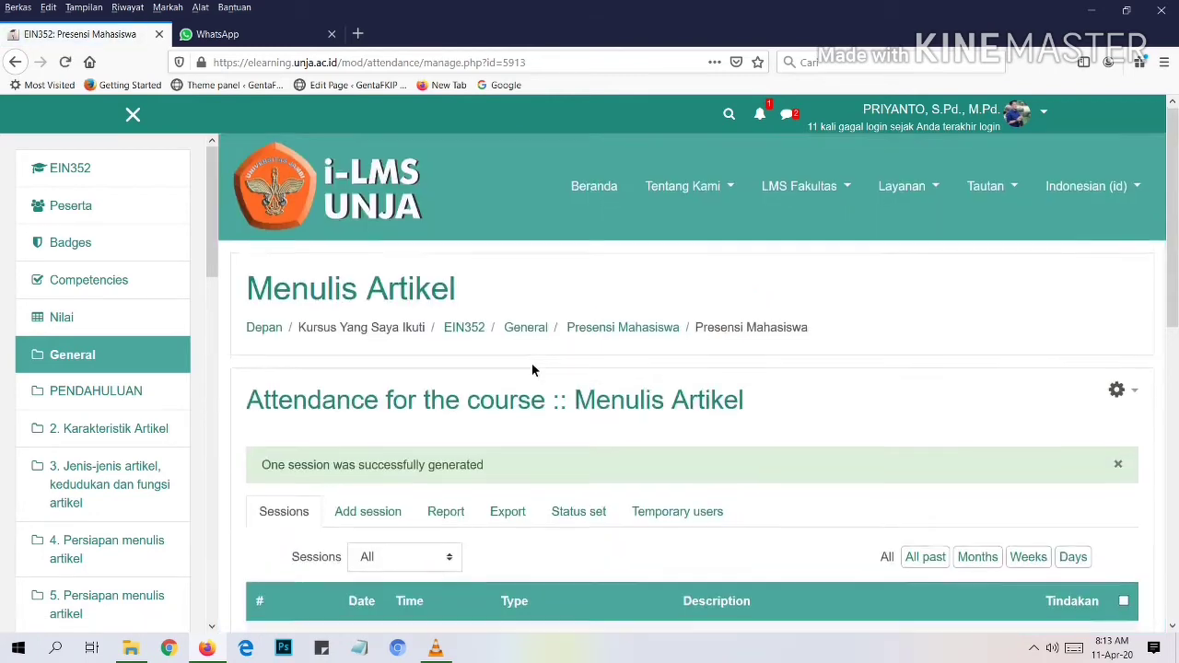
- Open the attendance status set and delete the Excused status, confirming the deletion
scroll(531, 370, down, 4)
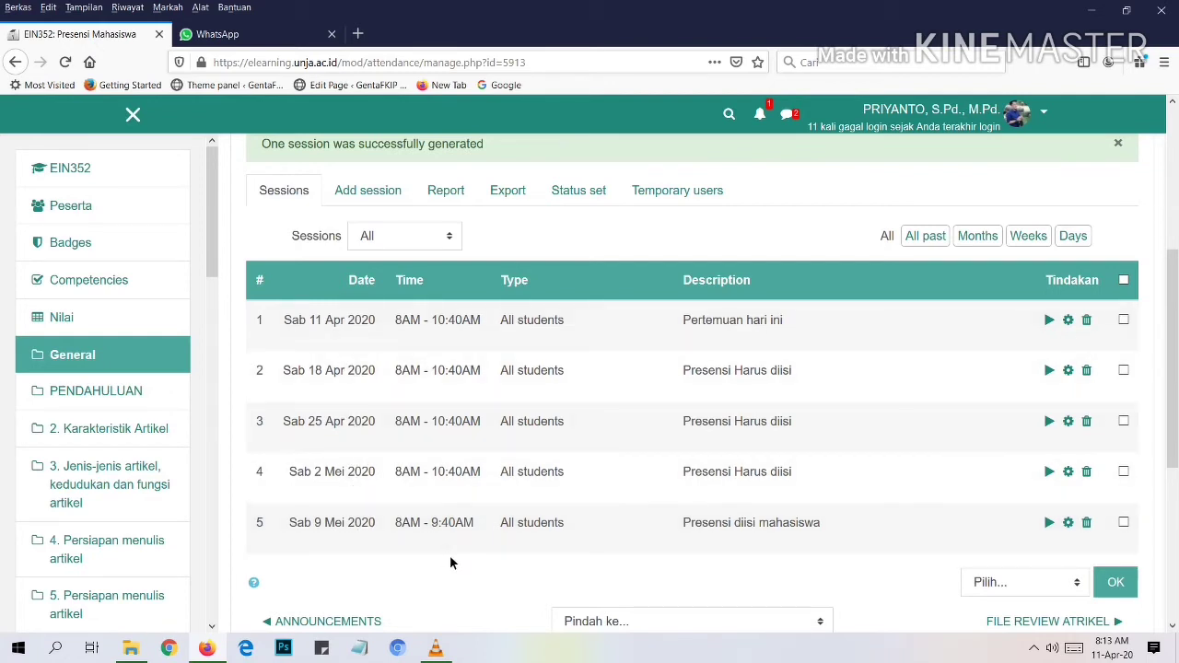
click(585, 194)
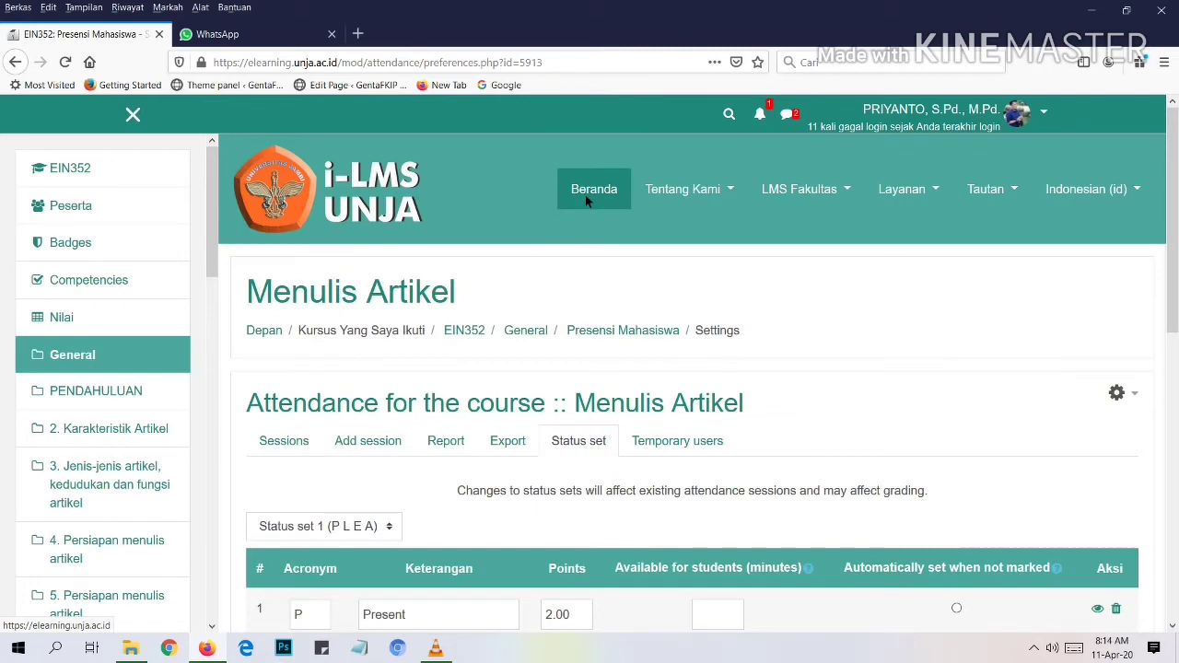
scroll(638, 299, down, 2)
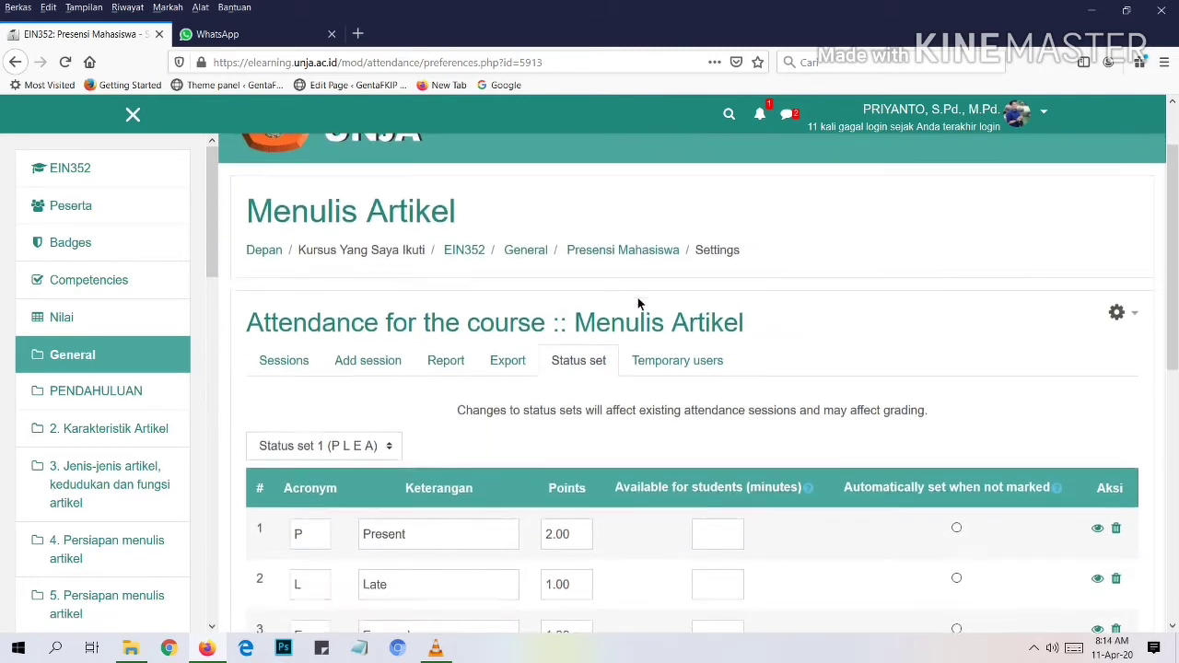
scroll(639, 303, down, 2)
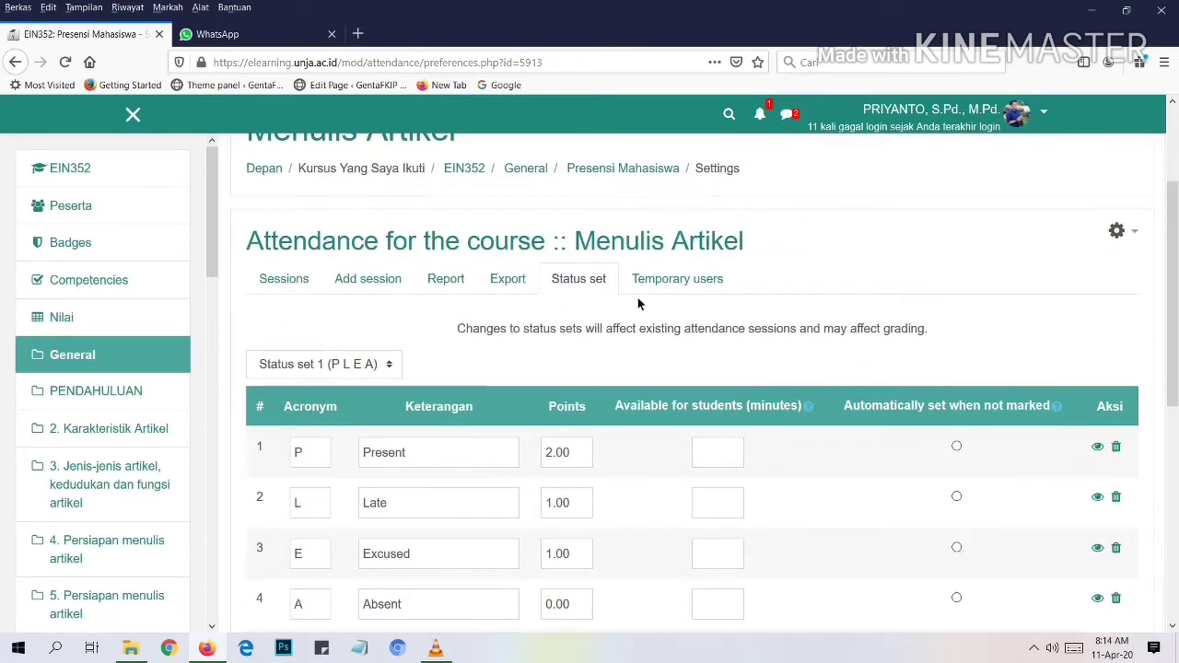
scroll(639, 301, down, 2)
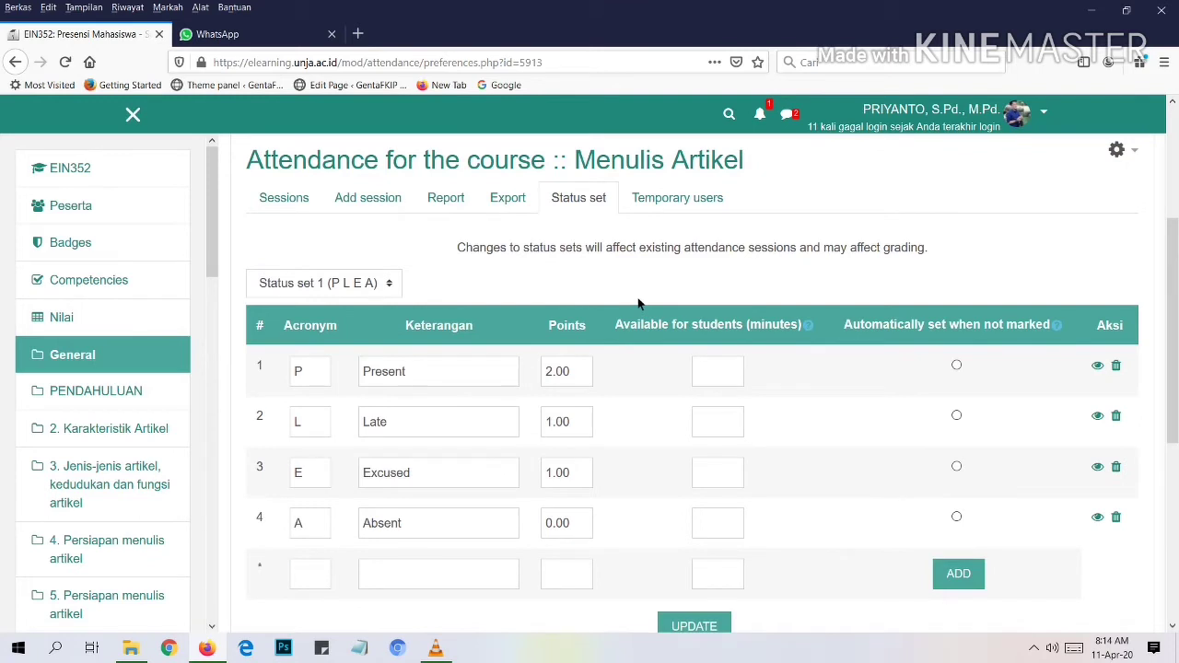
scroll(639, 303, down, 2)
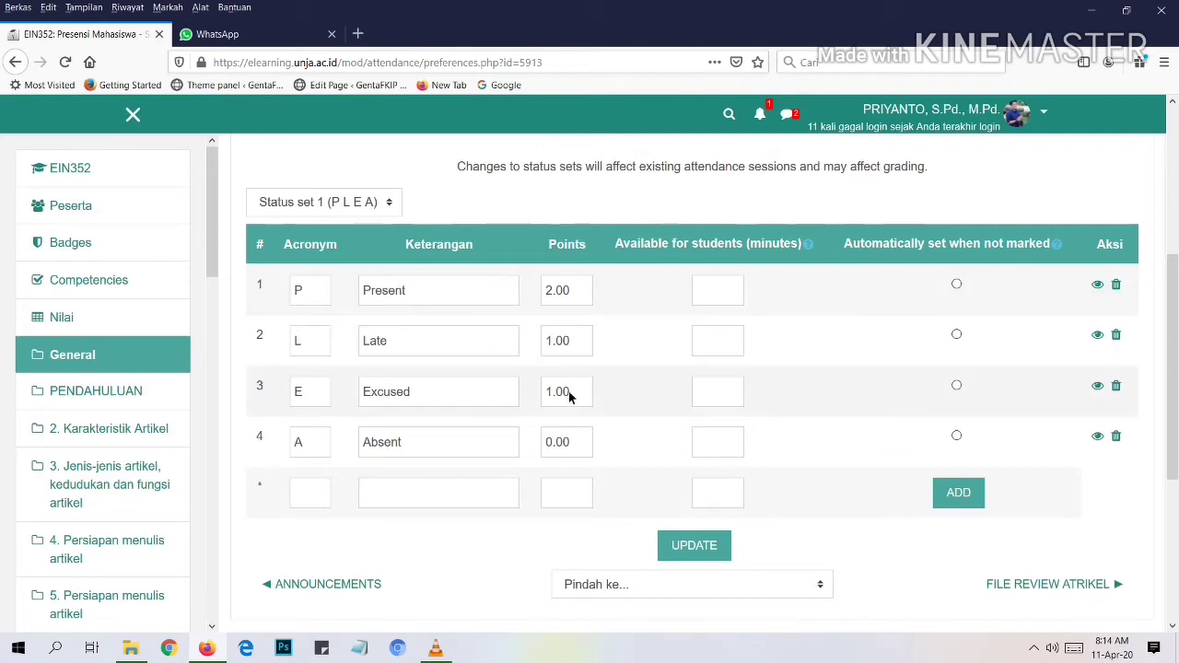
click(1117, 386)
scroll(691, 532, down, 3)
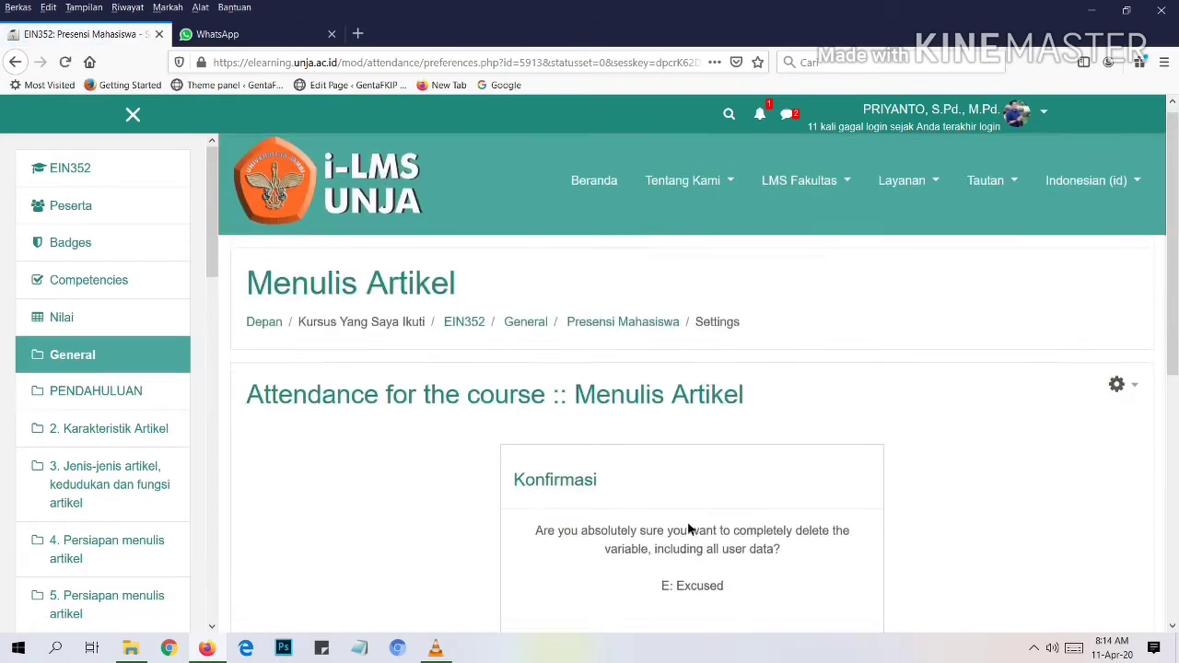
click(756, 421)
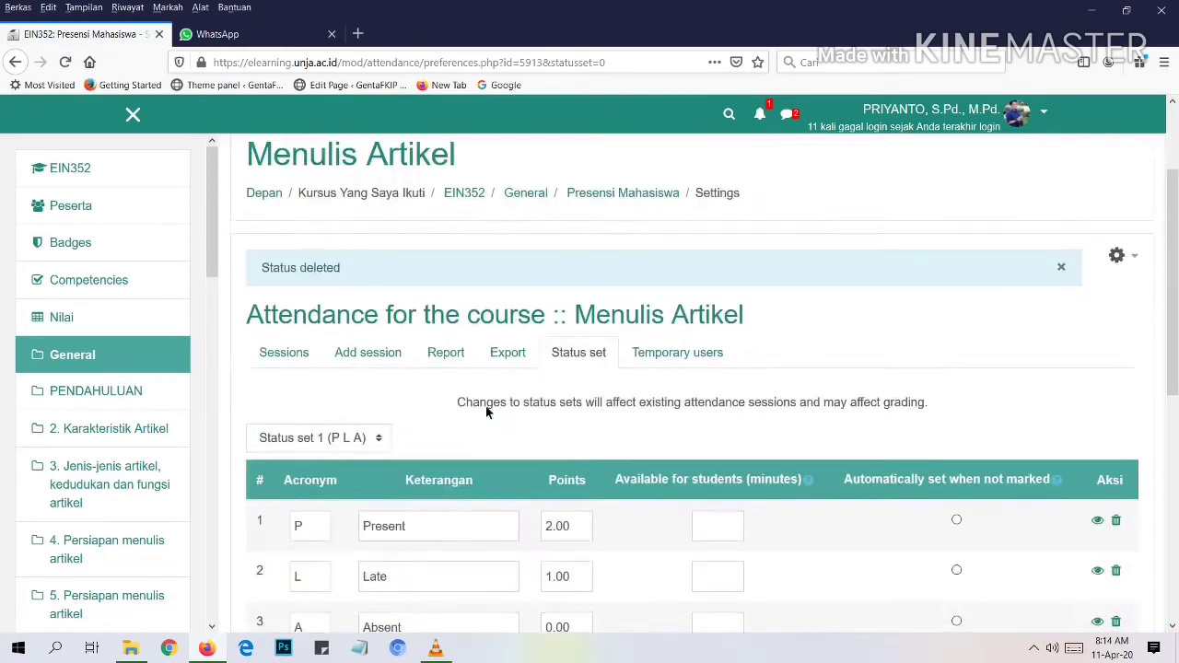
- Change the Present status to the acronym H with the description Hadir
scroll(486, 406, down, 2)
click(314, 422)
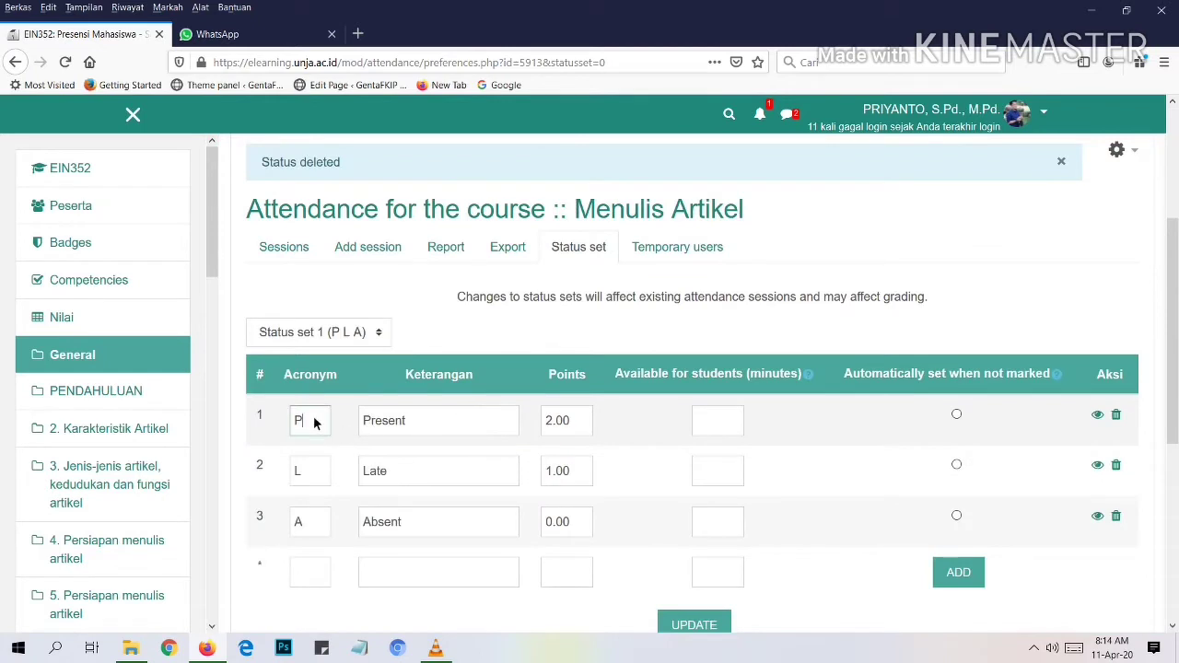
key(BackSpace)
text(H)
drag(442, 421, 365, 423)
text(Hadir)
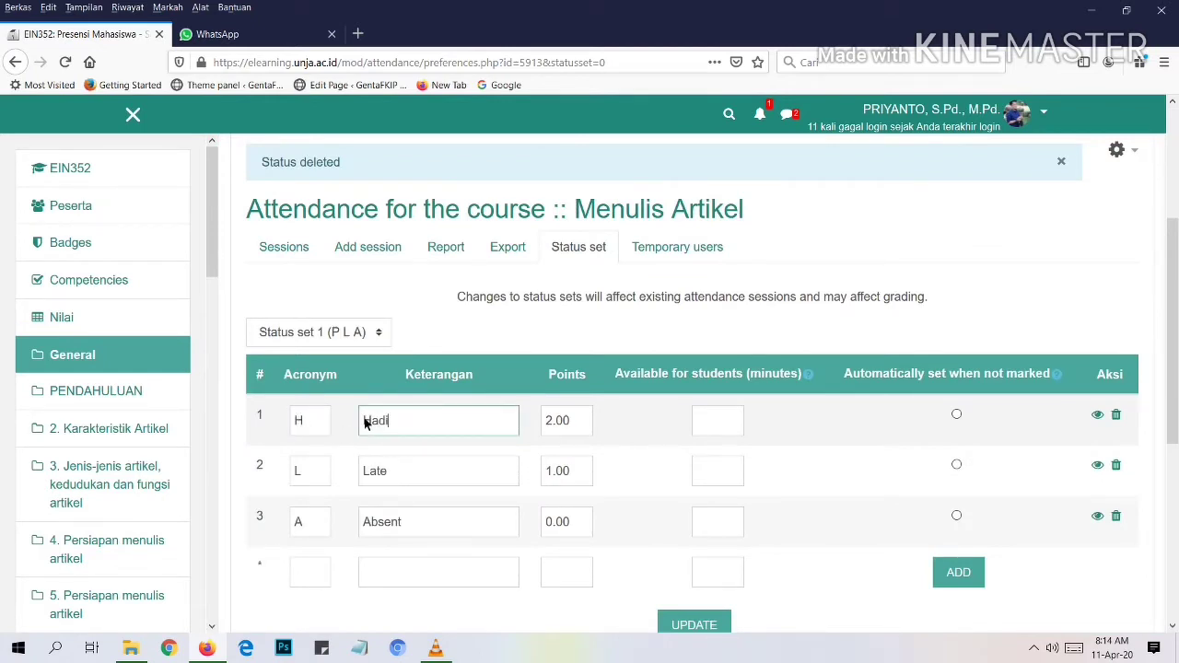
- Change the Late status to acronym I with description Izin, and rename the Absent description to Absen
click(313, 474)
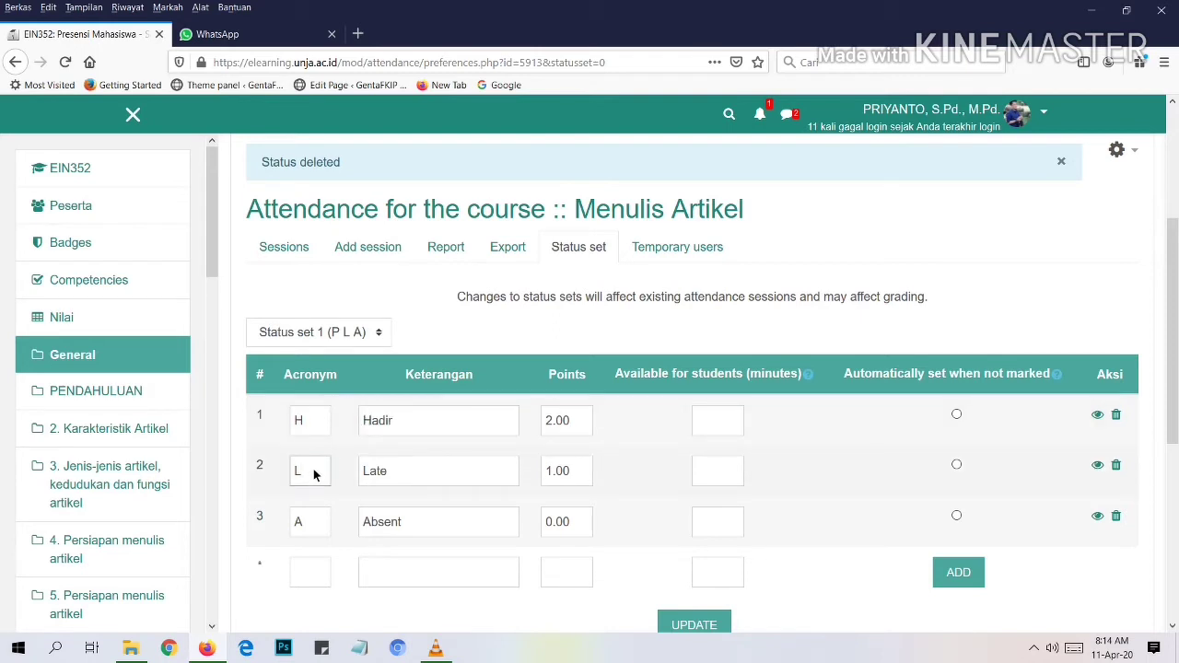
key(BackSpace)
key(Tab)
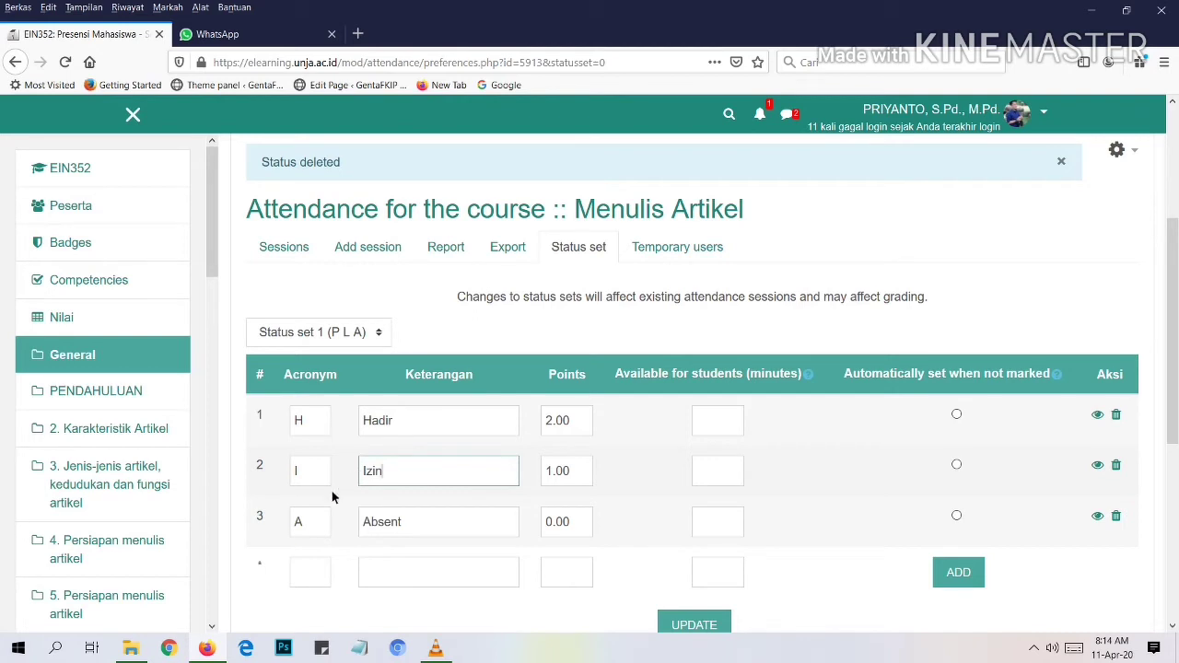
scroll(330, 481, down, 2)
click(414, 442)
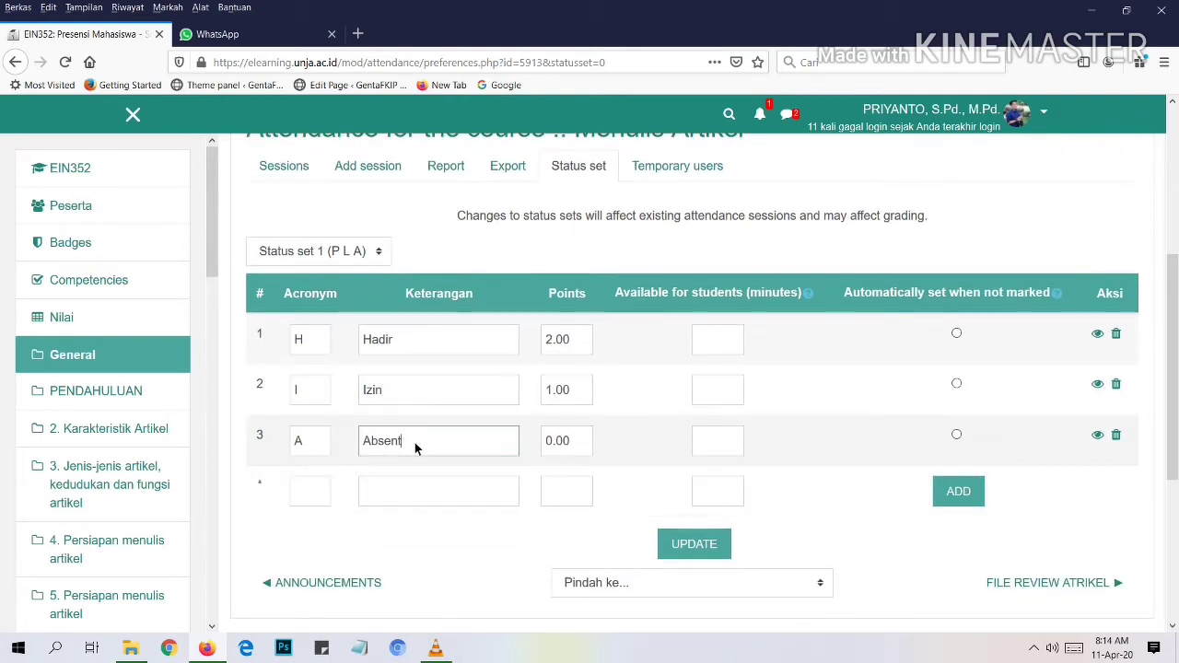
key(BackSpace)
- Make Hadir available to students for 30 minutes, set Absen automatically when not marked, and update the status set
click(578, 391)
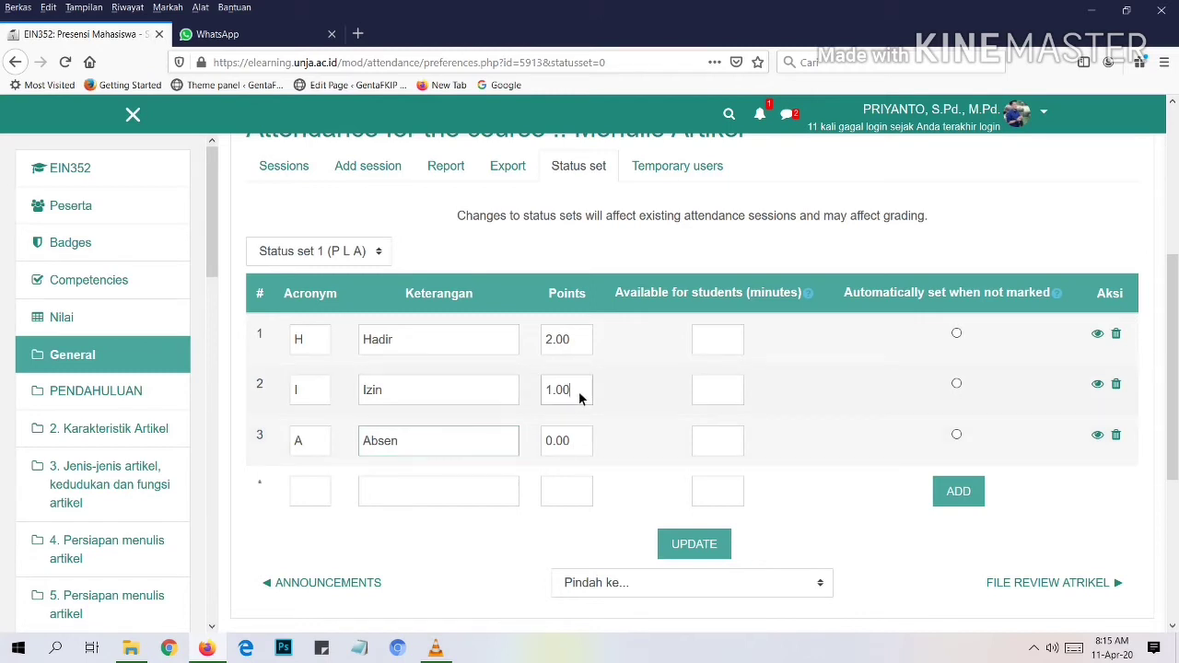
click(589, 343)
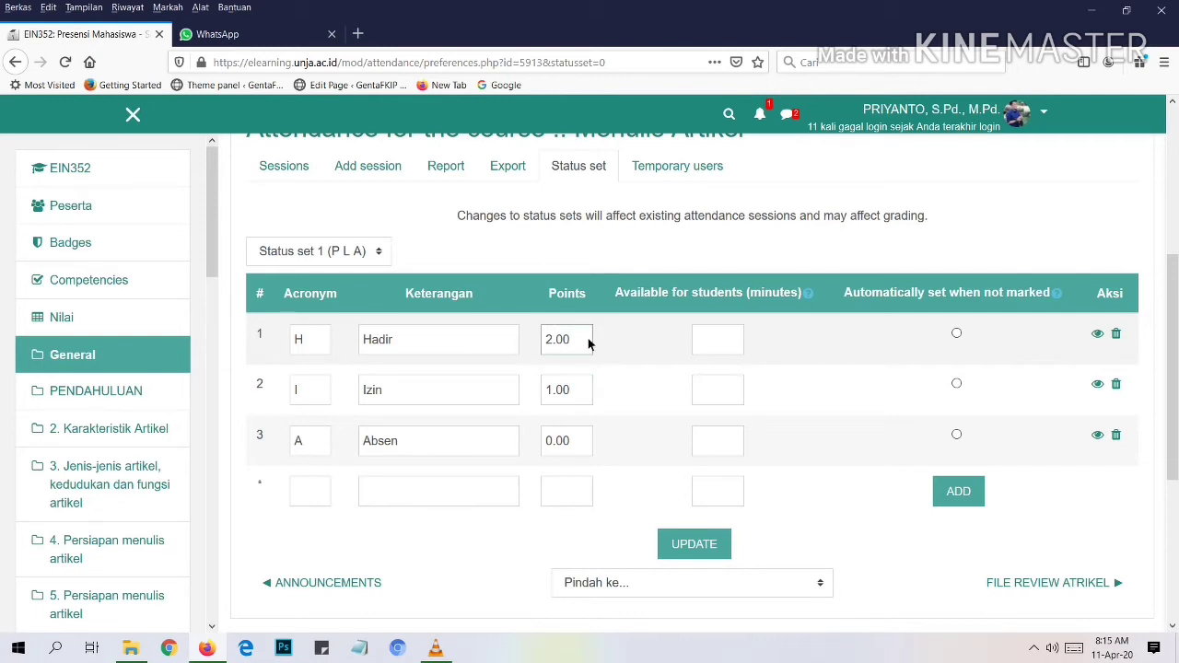
click(708, 346)
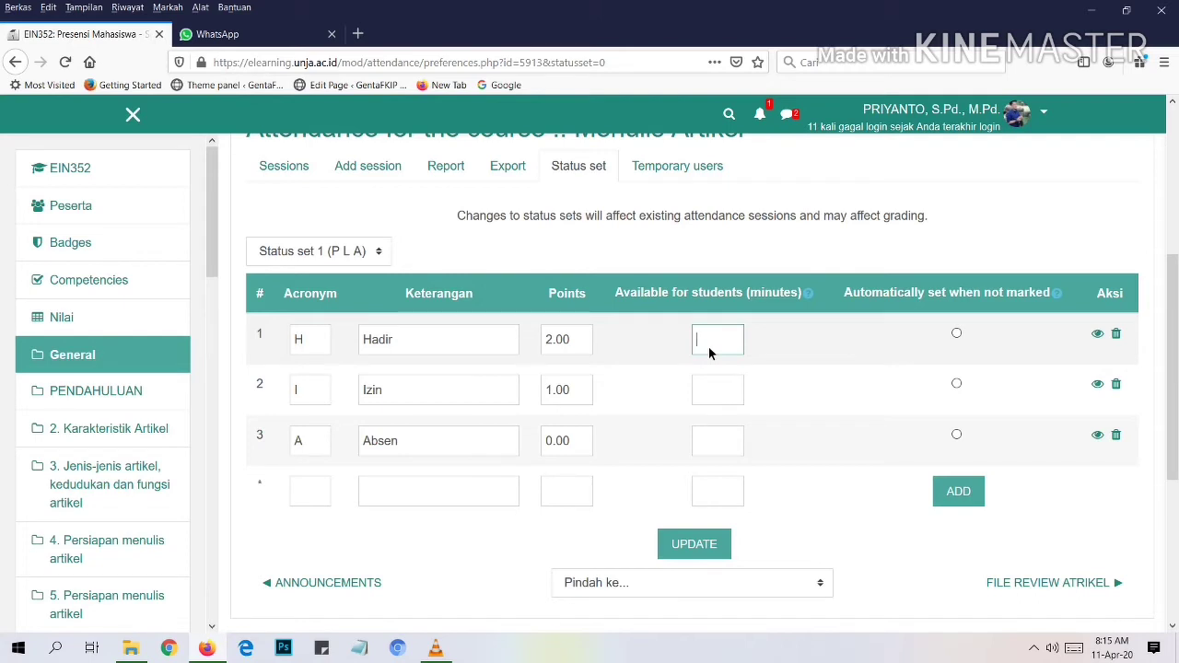
text(30)
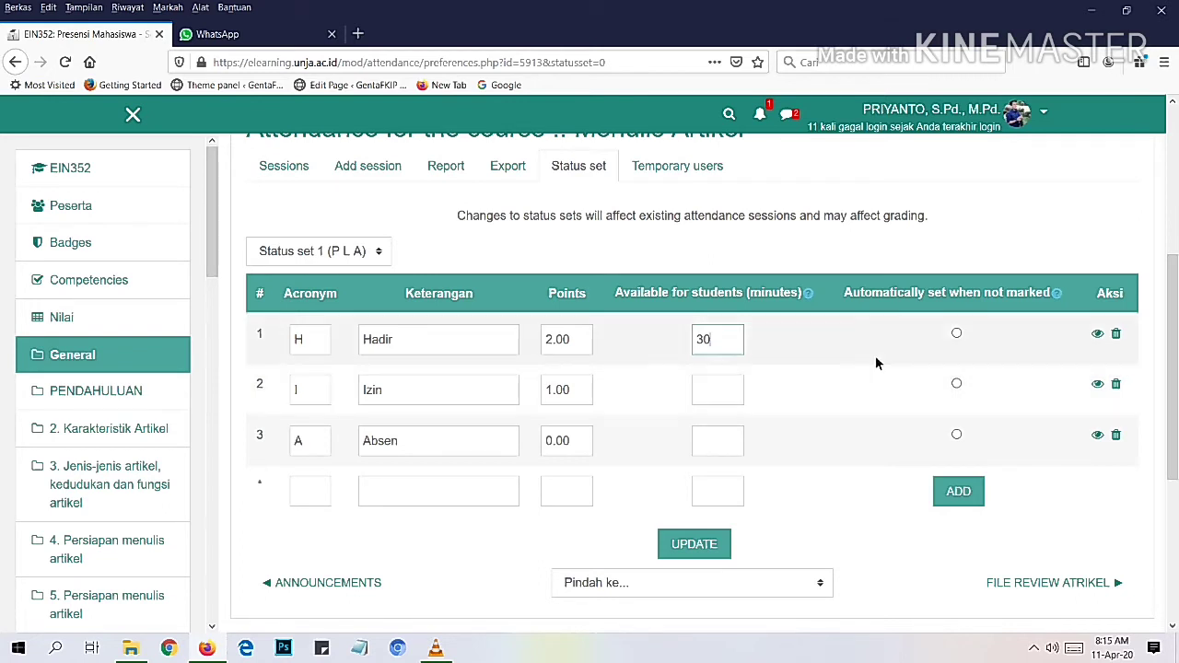
click(960, 436)
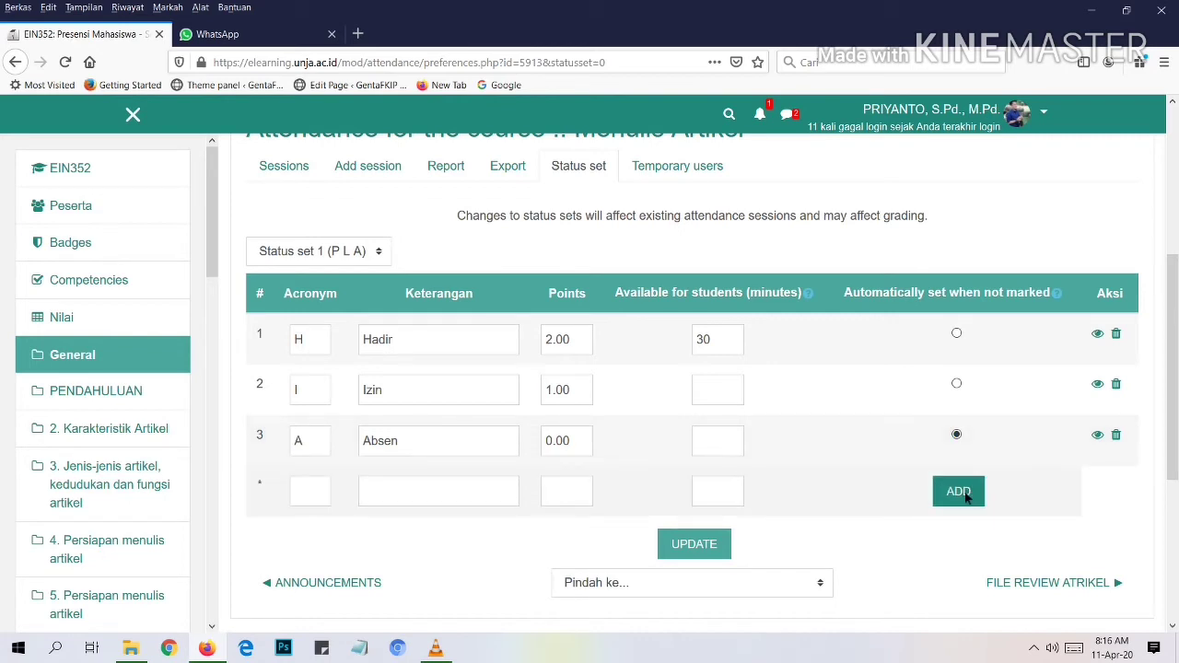
click(714, 546)
scroll(808, 484, down, 1)
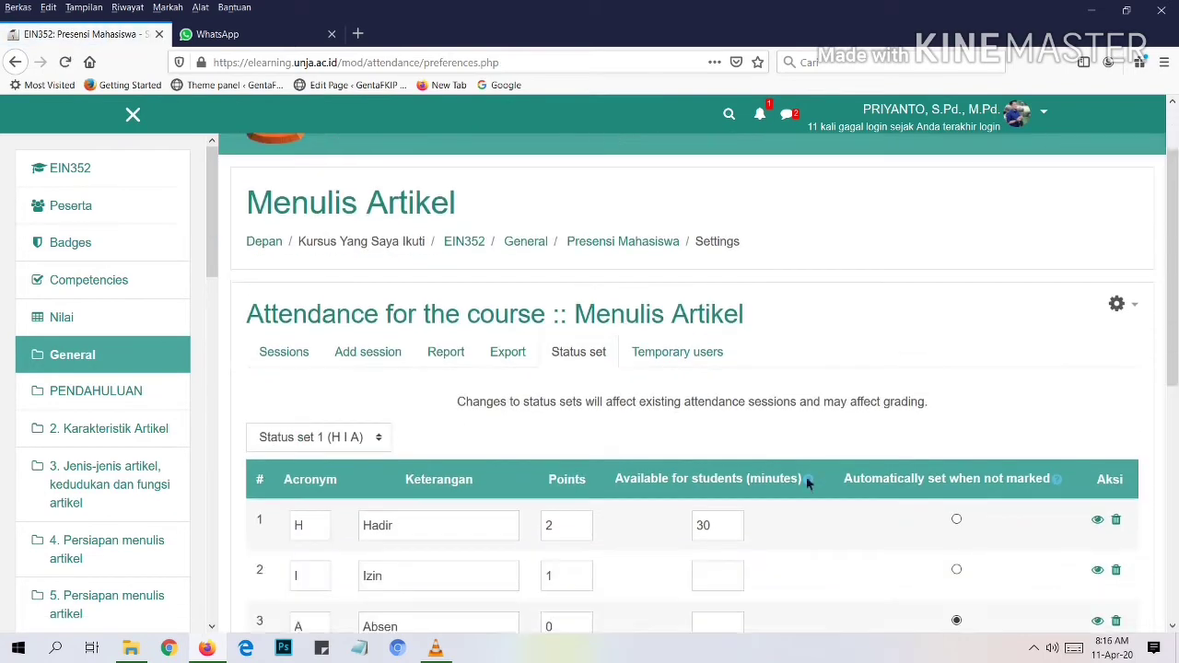
scroll(808, 484, down, 3)
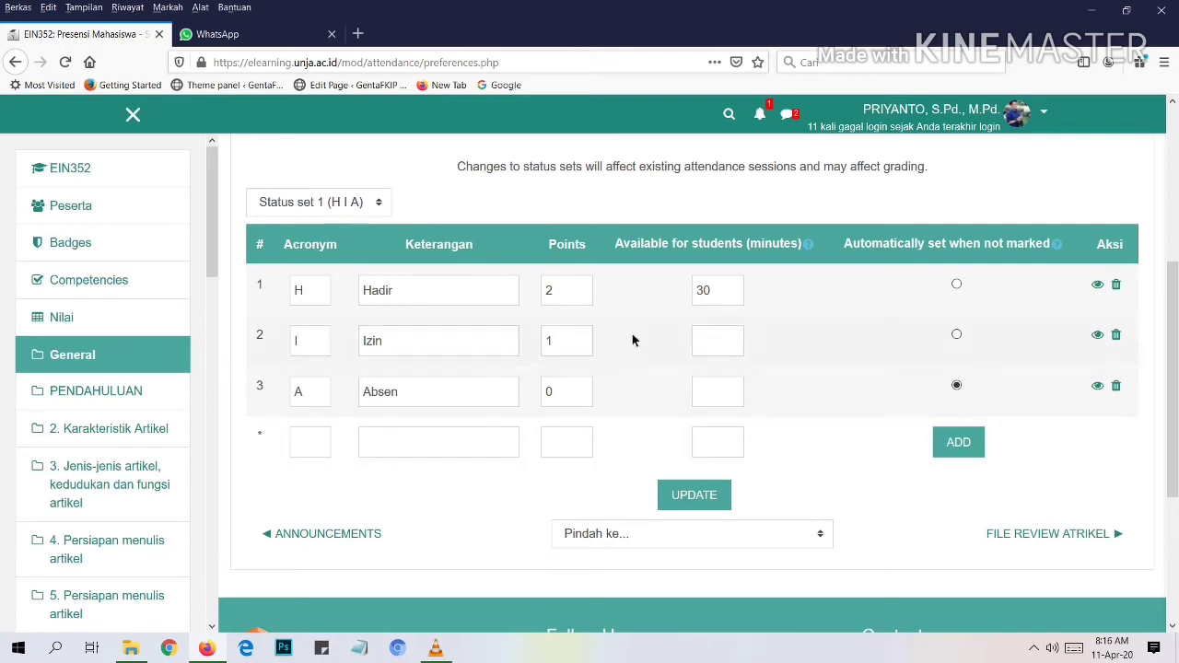
scroll(518, 282, up, 3)
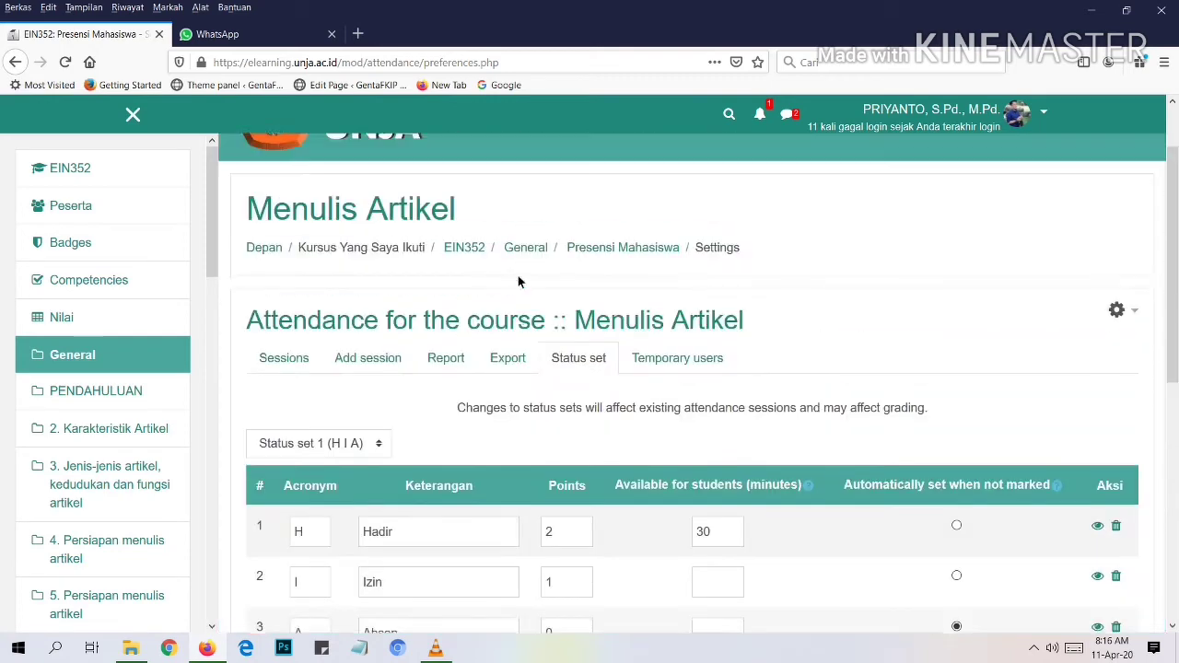
- Return to the attendance session list and open attendance taking for the 11 April 2020 session
click(387, 361)
scroll(664, 394, down, 2)
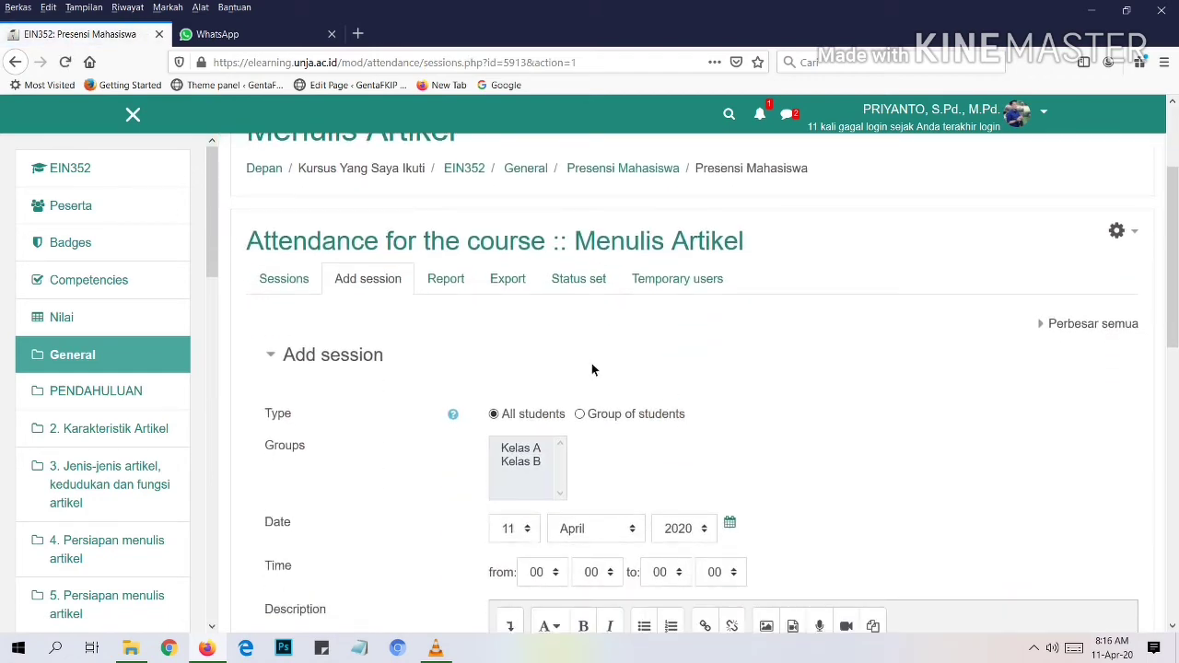
click(316, 289)
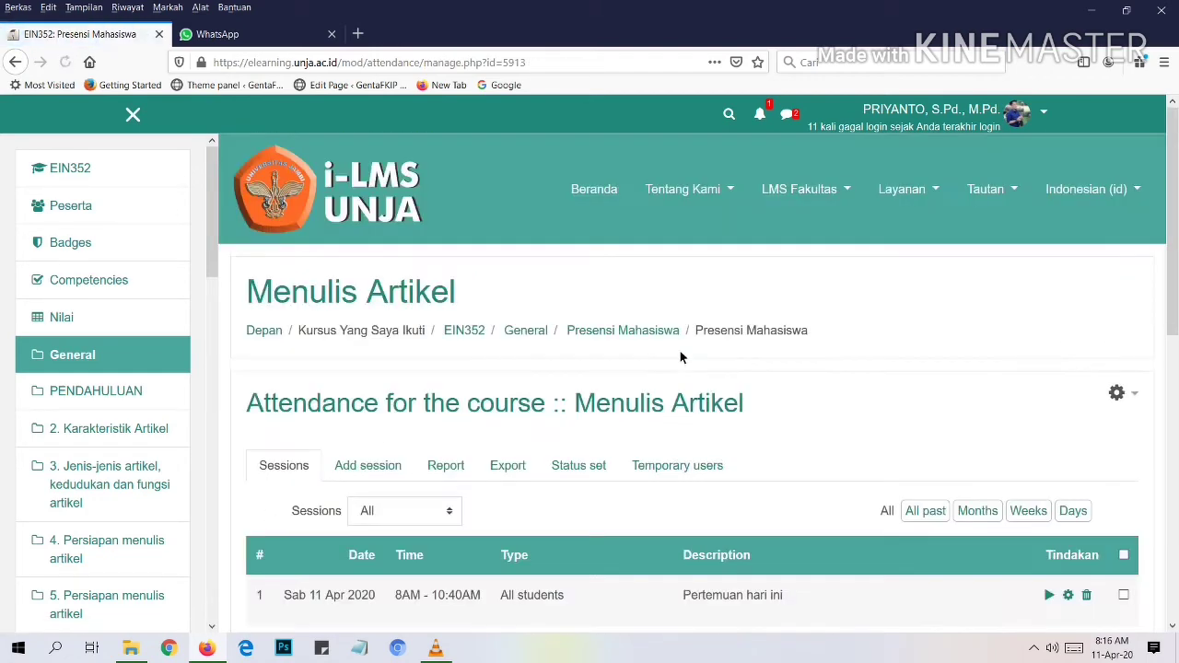
scroll(680, 358, down, 2)
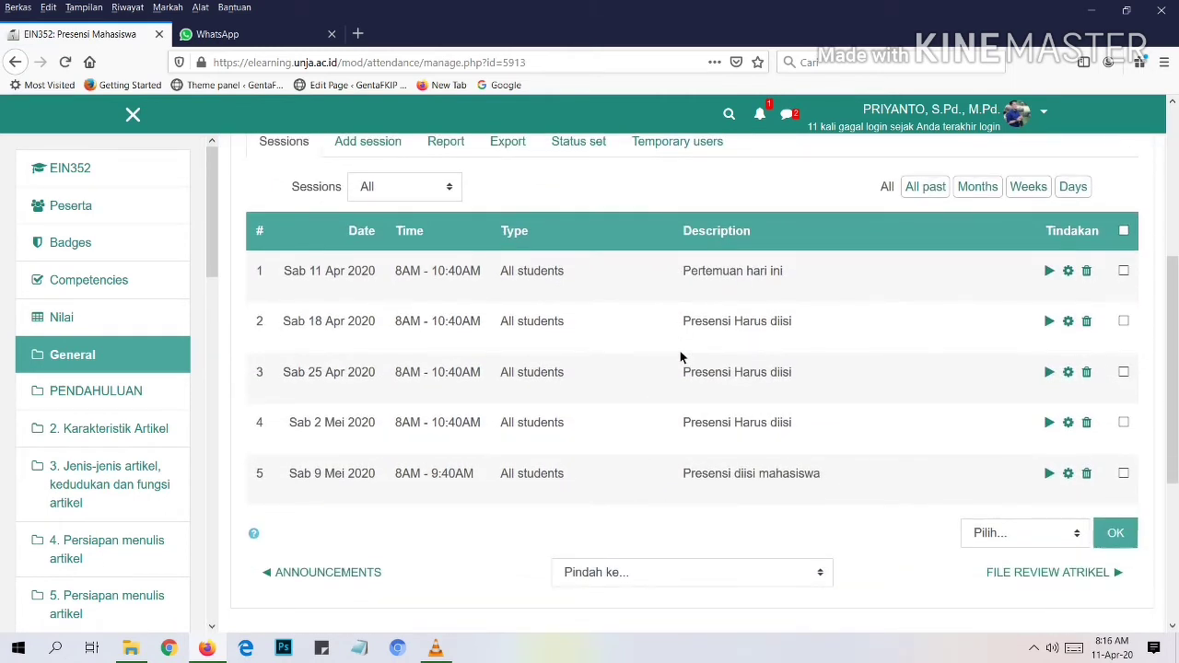
click(1051, 271)
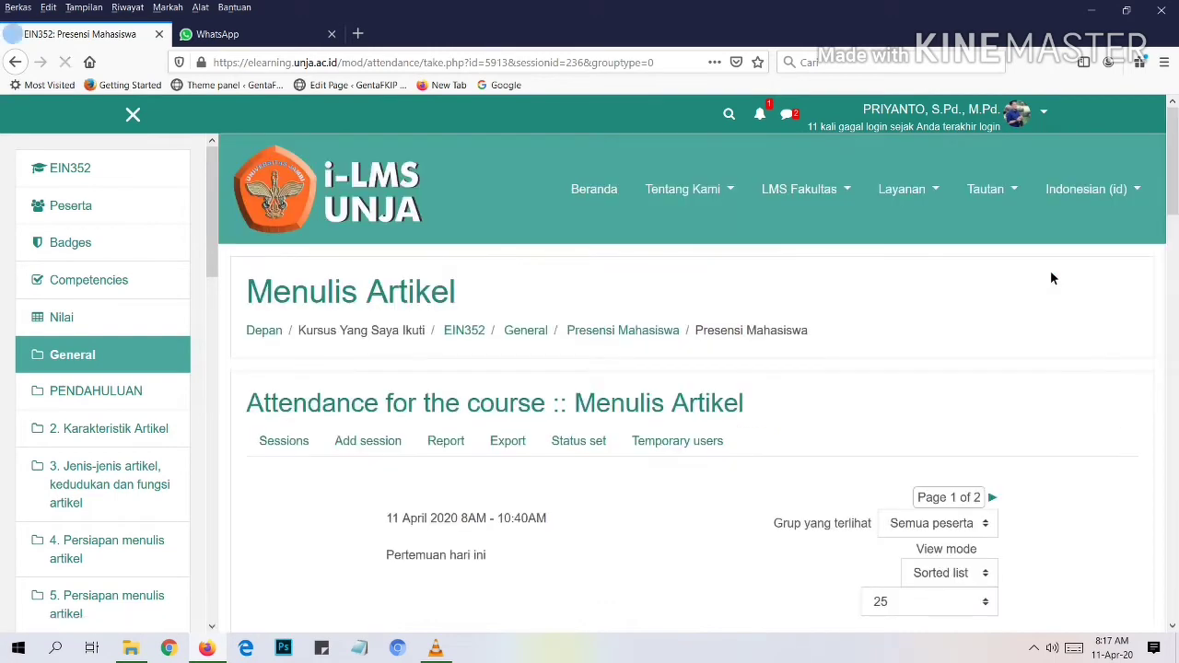
- Set the status of all students on the first page of the 11 April session to H
scroll(740, 432, down, 3)
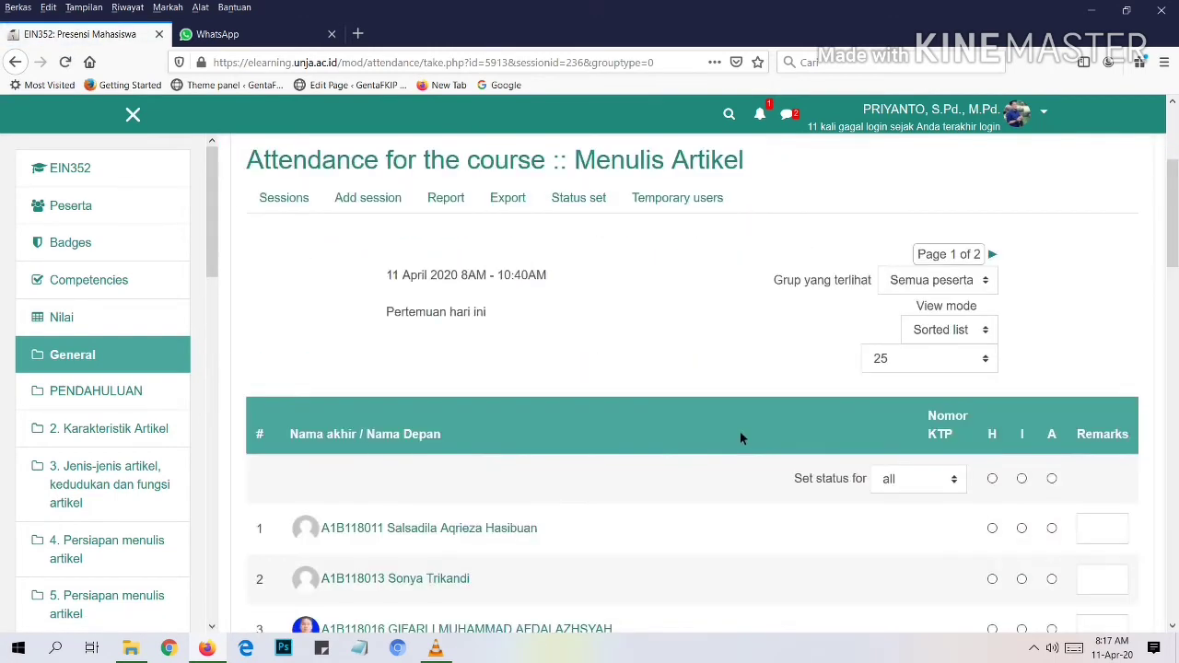
scroll(740, 433, down, 12)
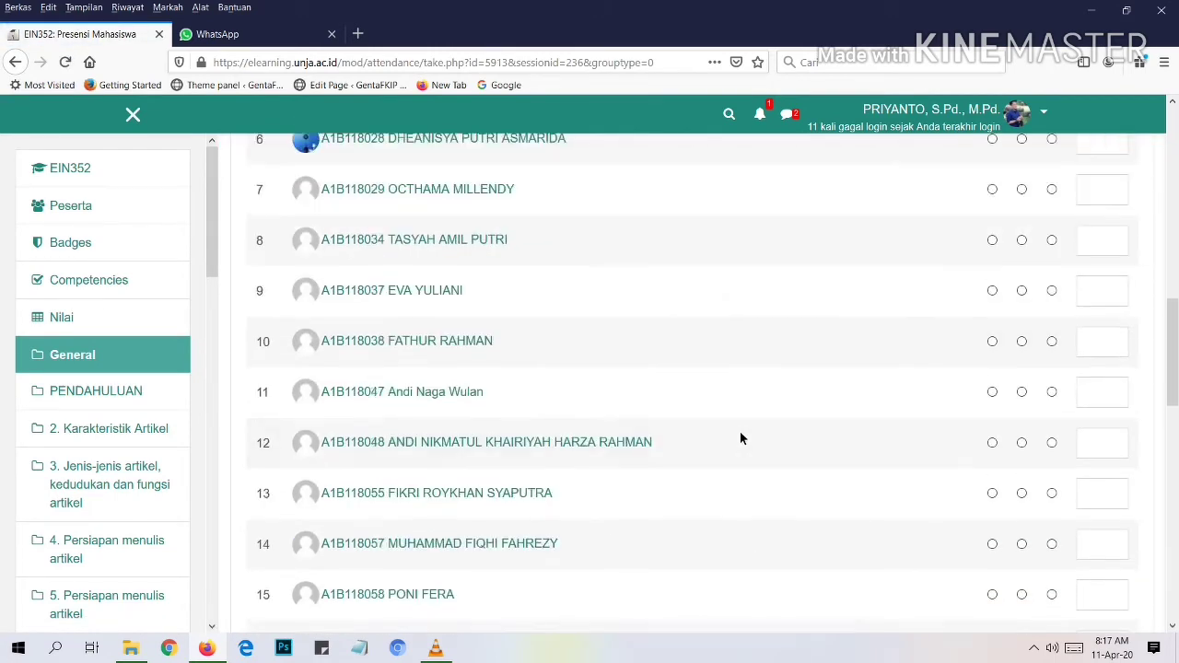
scroll(740, 433, down, 6)
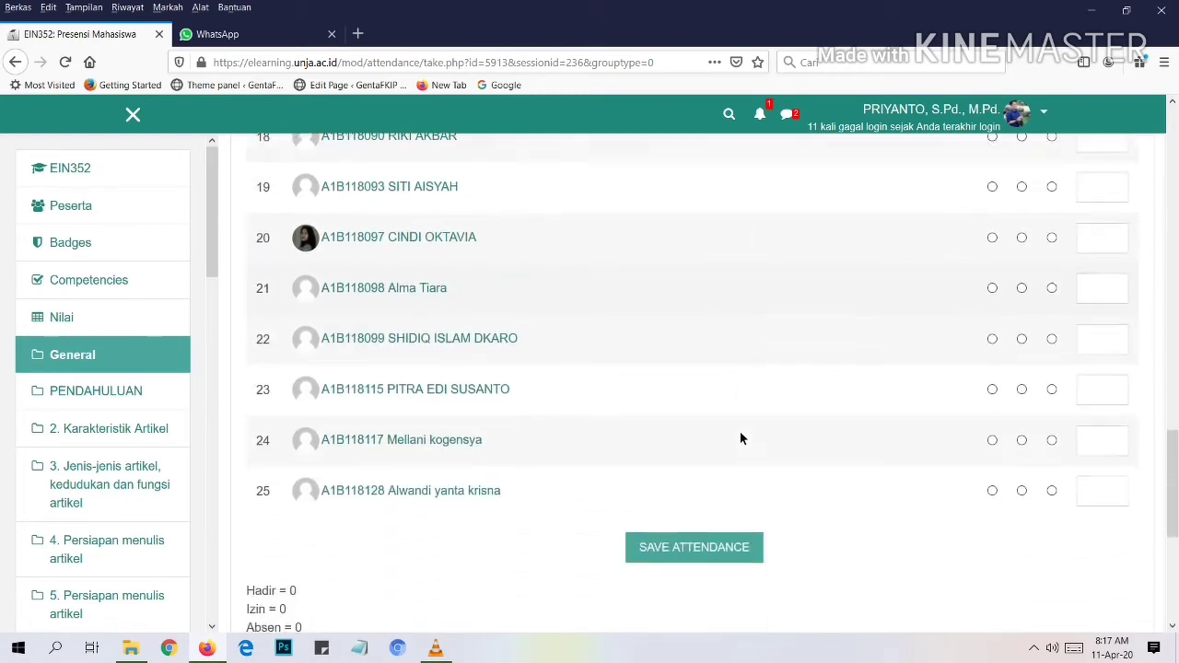
scroll(741, 430, up, 4)
scroll(741, 430, down, 3)
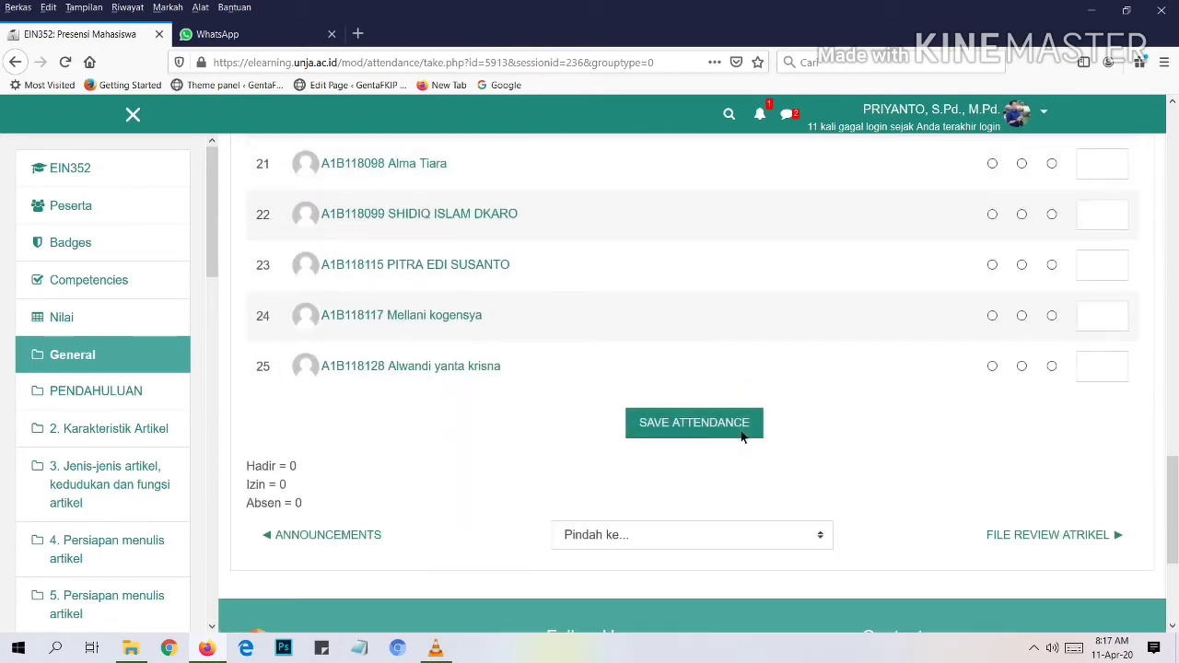
scroll(742, 437, up, 15)
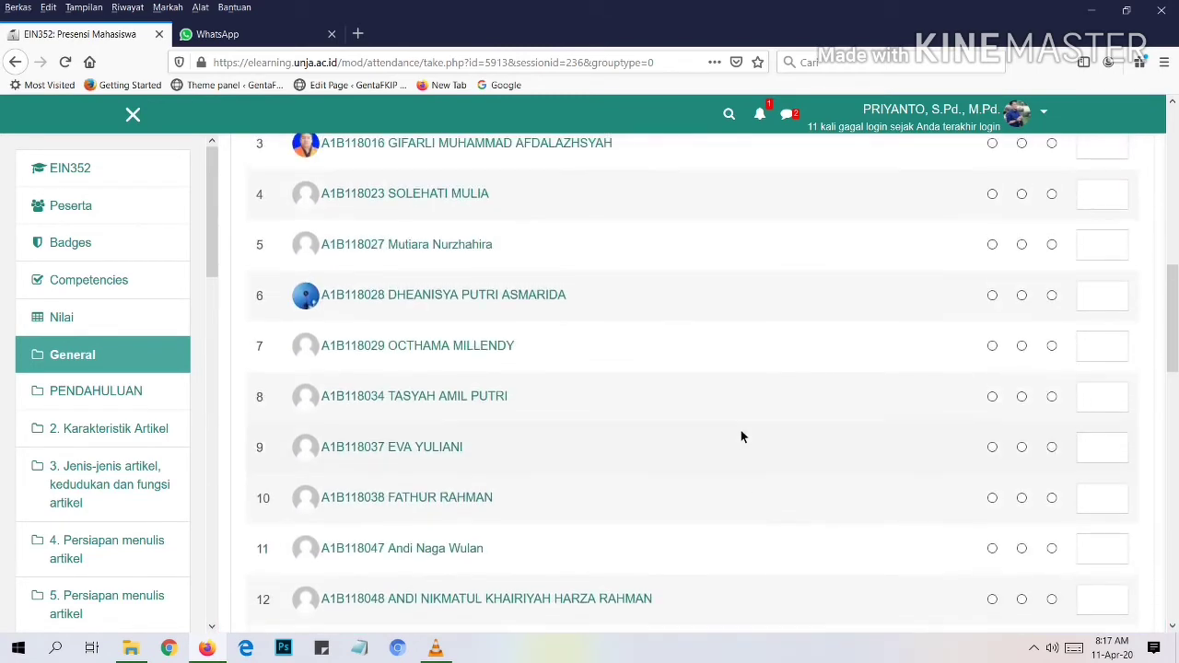
scroll(742, 437, up, 3)
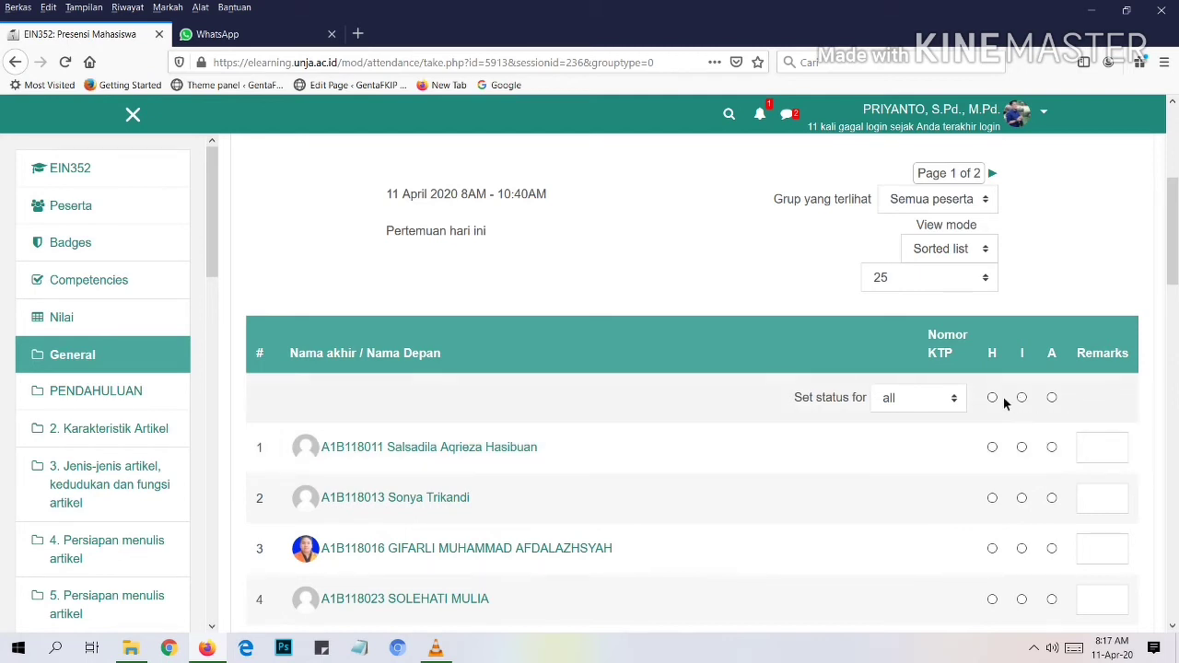
click(992, 447)
click(993, 498)
click(992, 397)
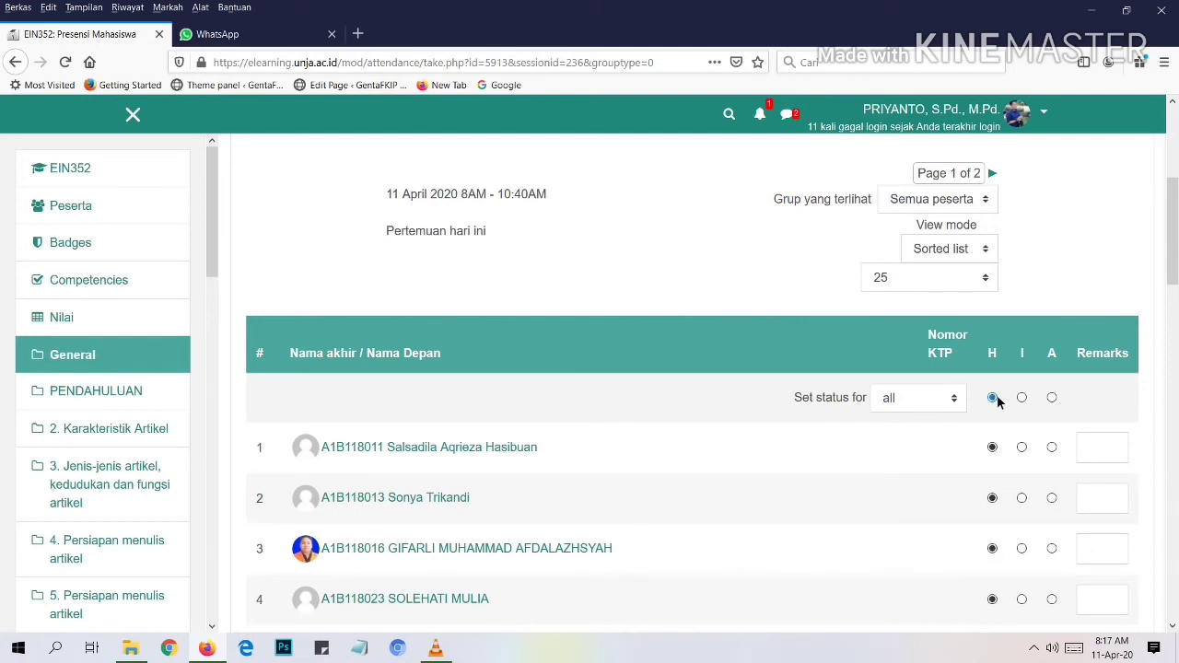
- Try marking the first student as I and the second as A, and set both back to H
click(1021, 448)
scroll(1028, 452, down, 1)
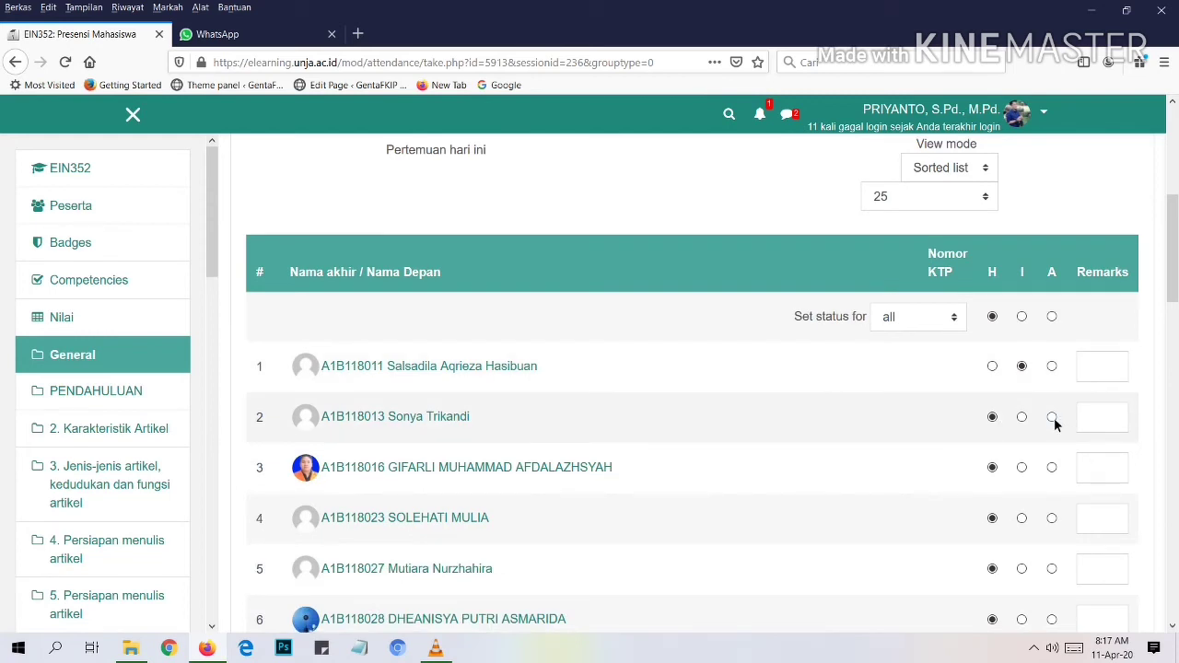
click(1052, 417)
click(993, 418)
click(992, 367)
- Mark the student in row 25 as A and save the attendance for this page
scroll(965, 419, down, 1)
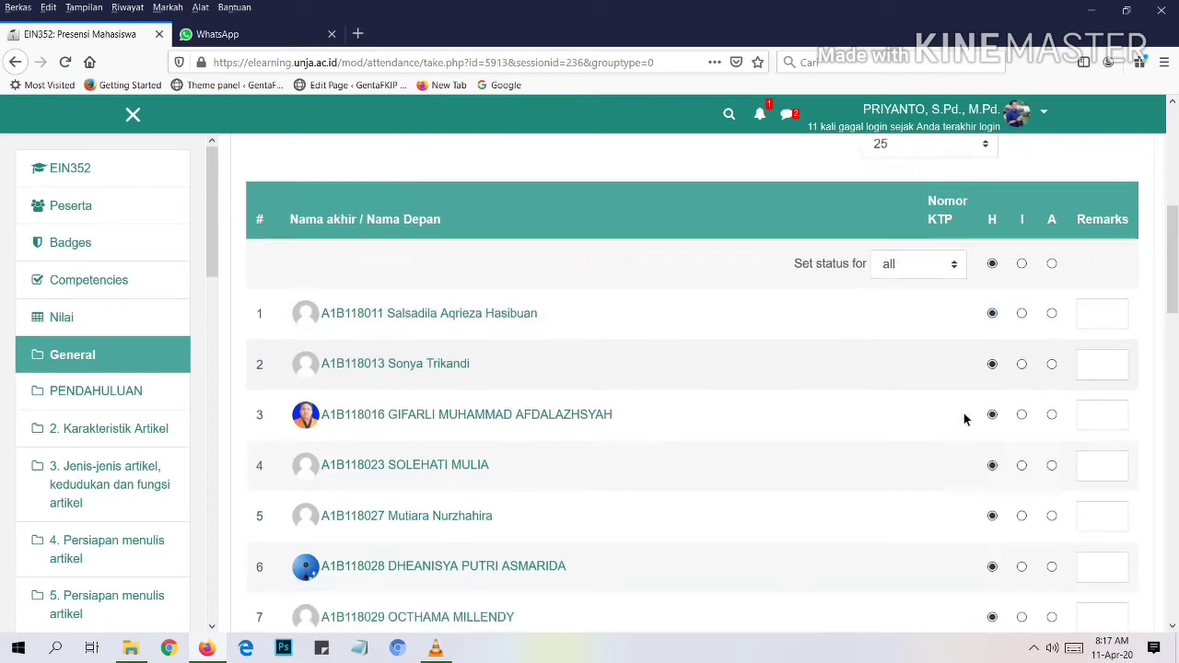
scroll(965, 419, down, 2)
scroll(964, 417, down, 5)
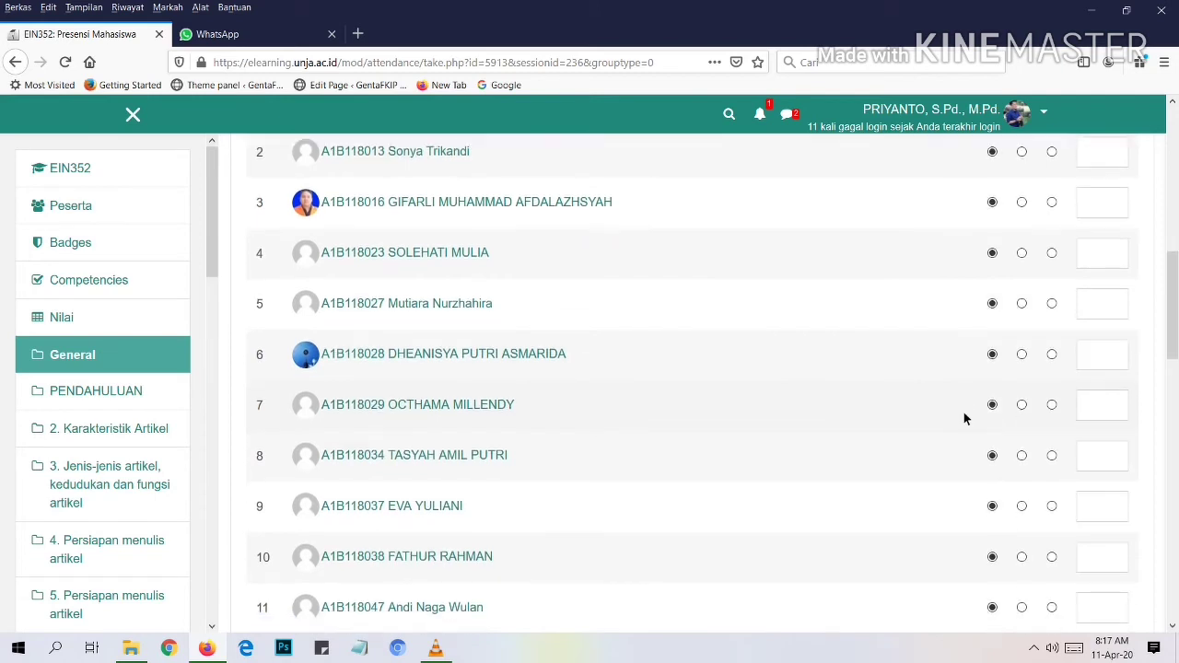
scroll(964, 420, down, 4)
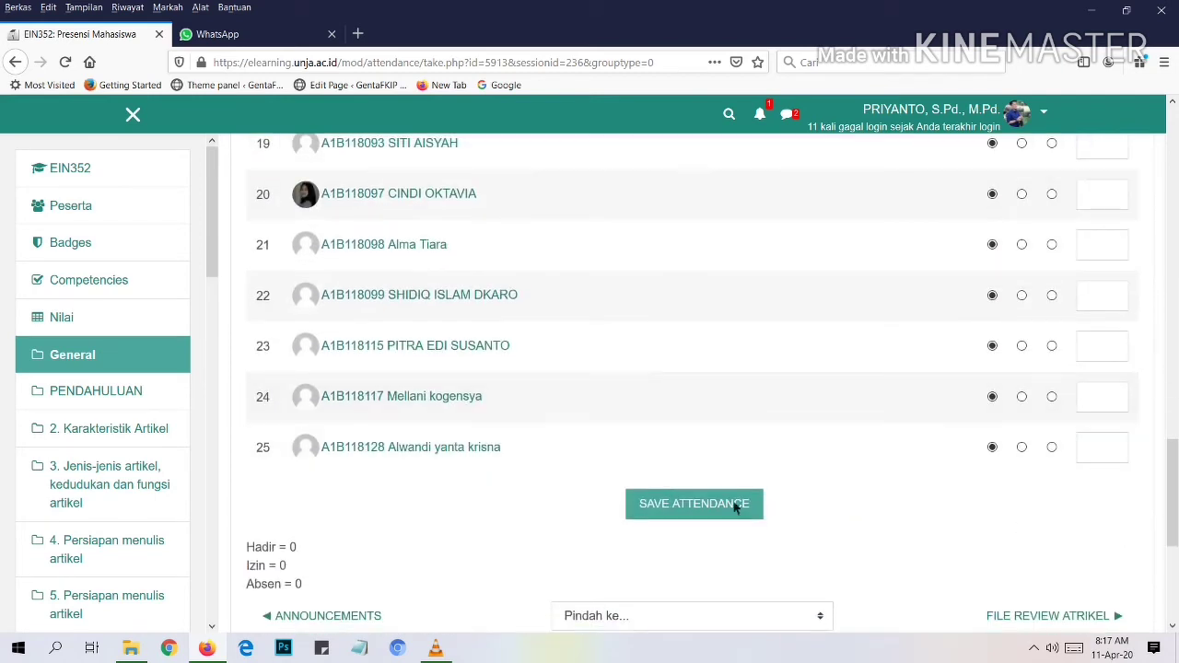
click(733, 507)
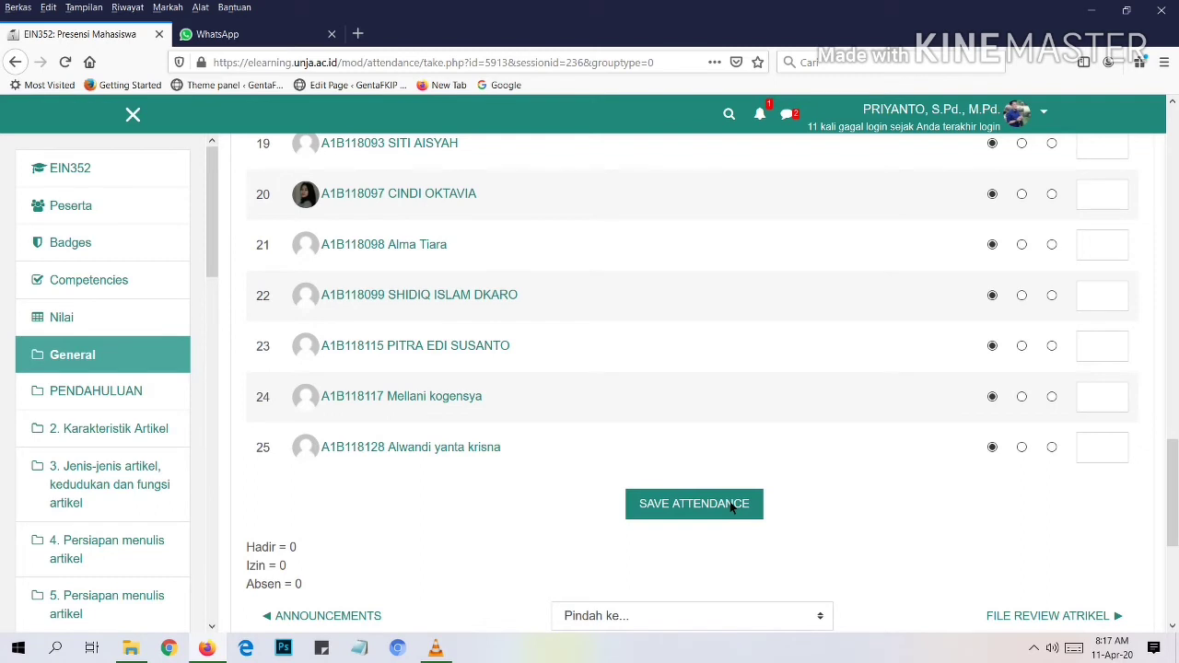
click(1052, 448)
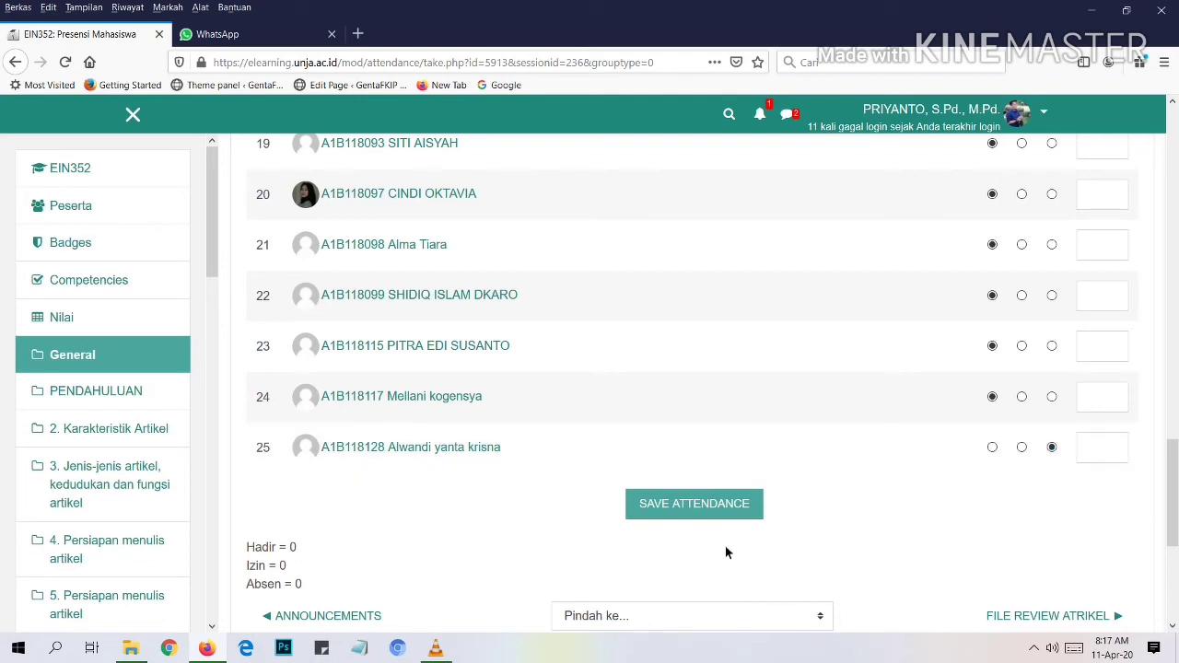
click(683, 506)
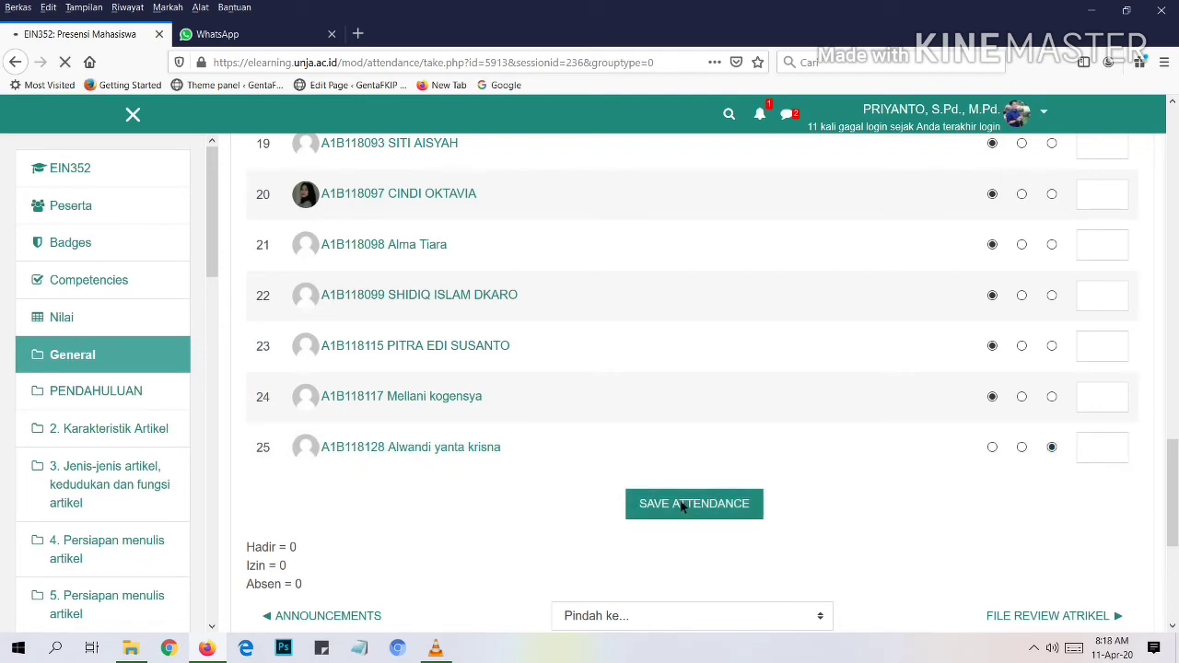
- Set all students on the second page to H and save the attendance
scroll(827, 477, down, 1)
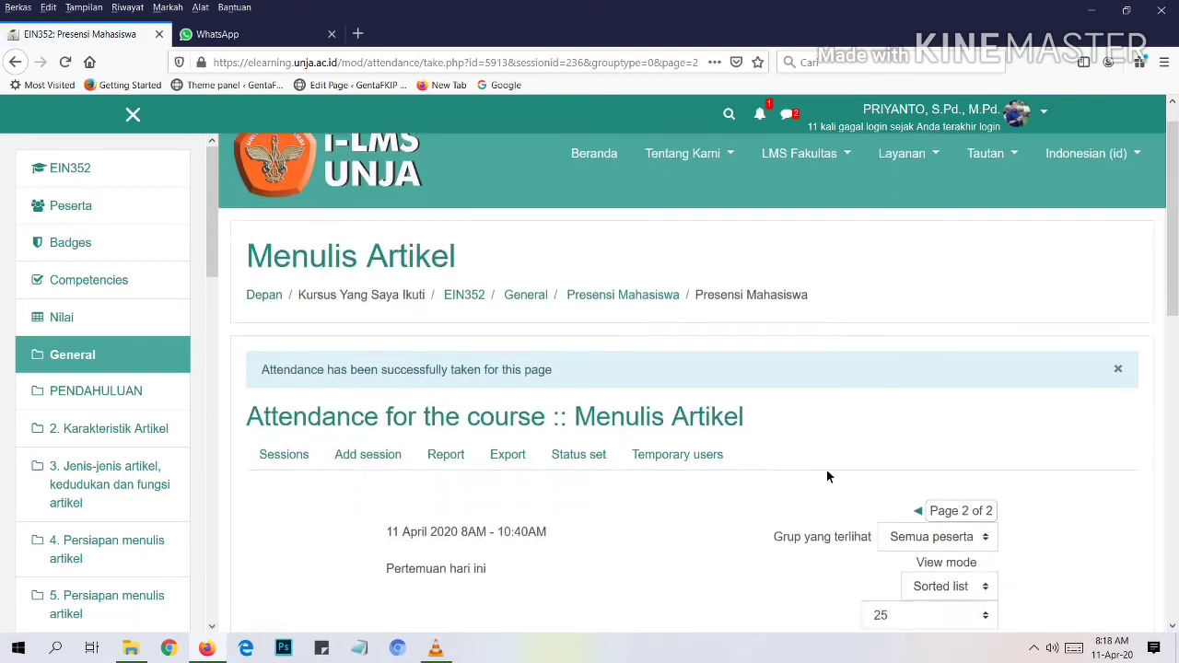
scroll(826, 477, down, 3)
scroll(827, 476, down, 1)
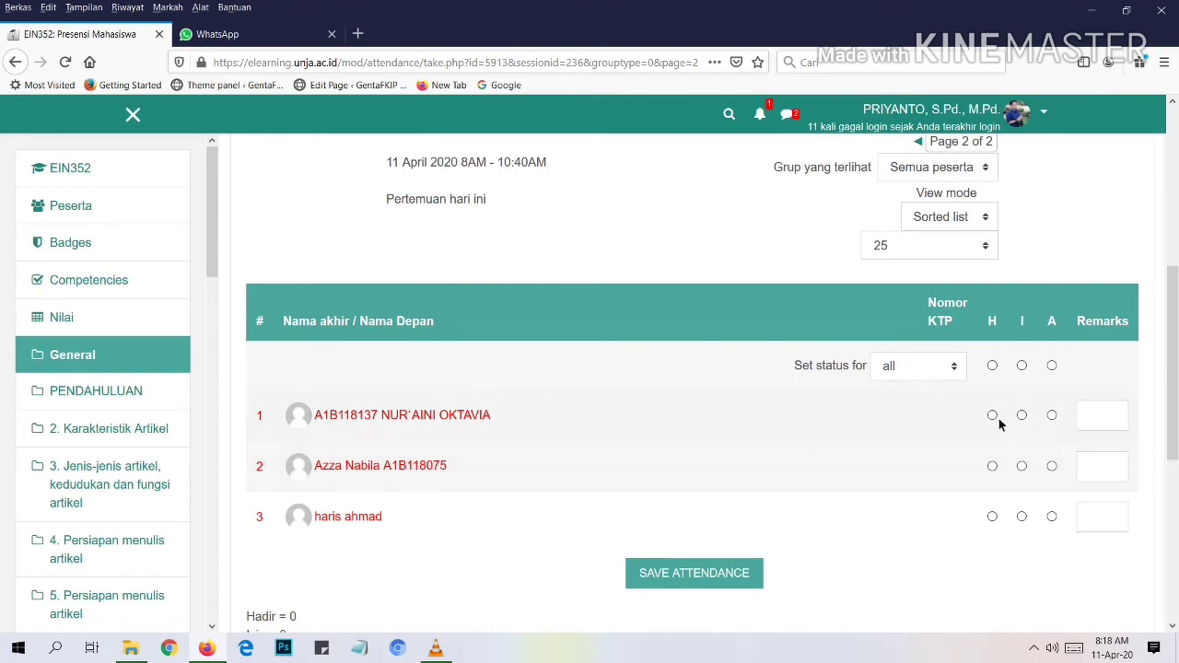
click(992, 366)
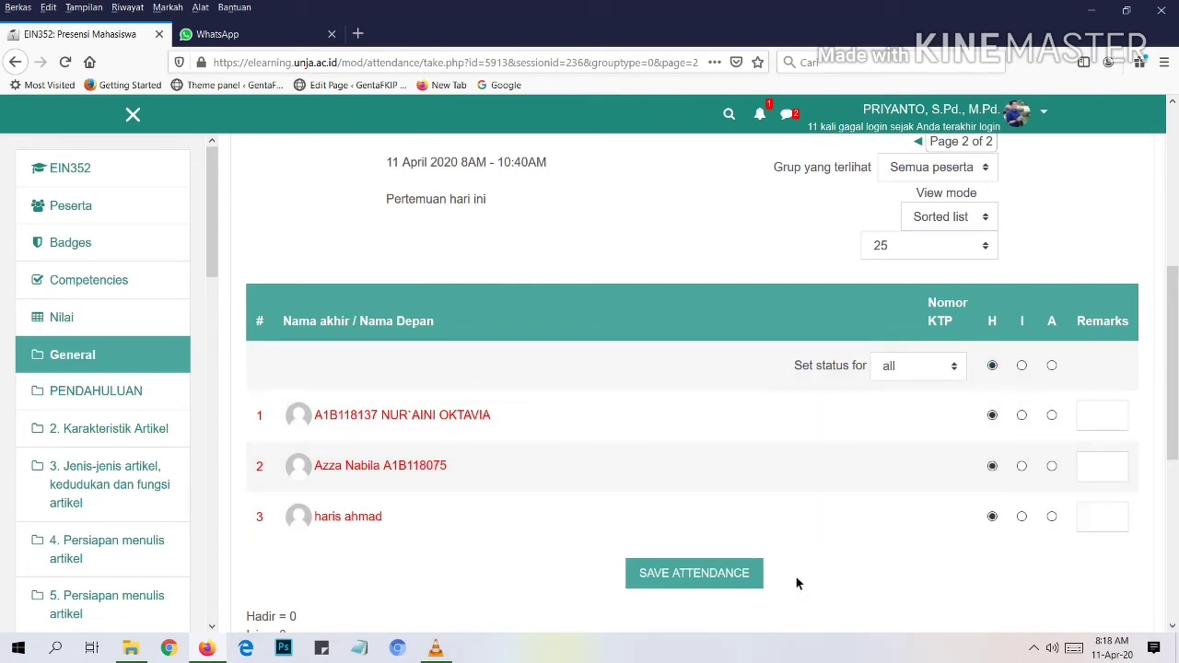
click(992, 252)
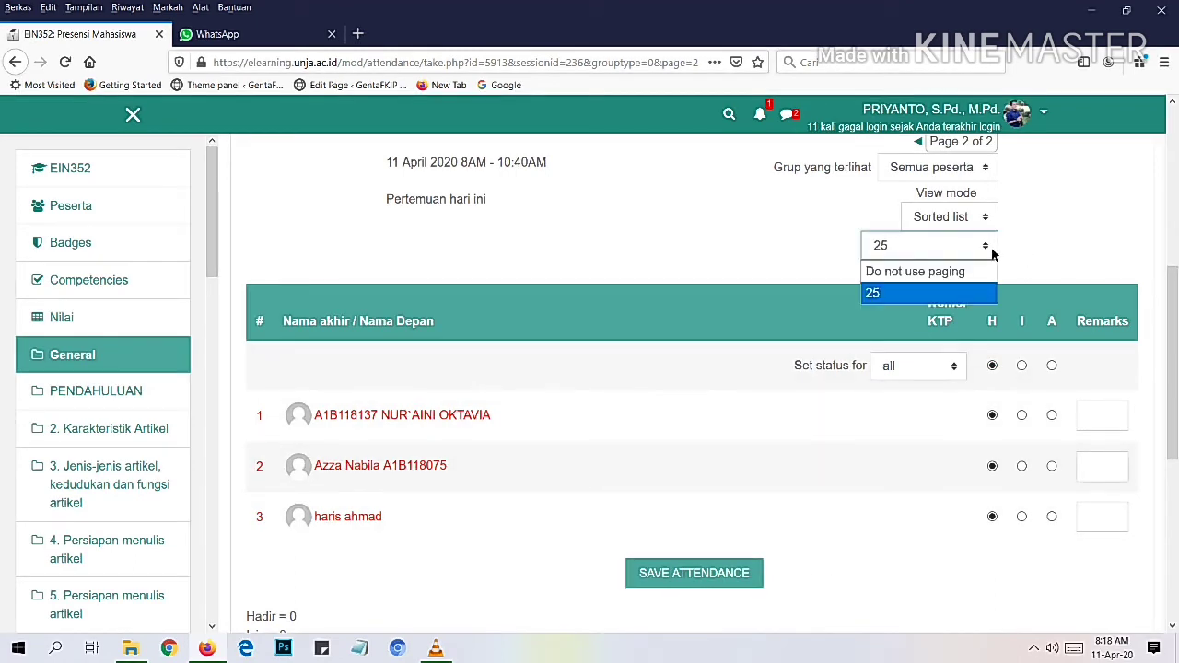
click(993, 251)
click(725, 573)
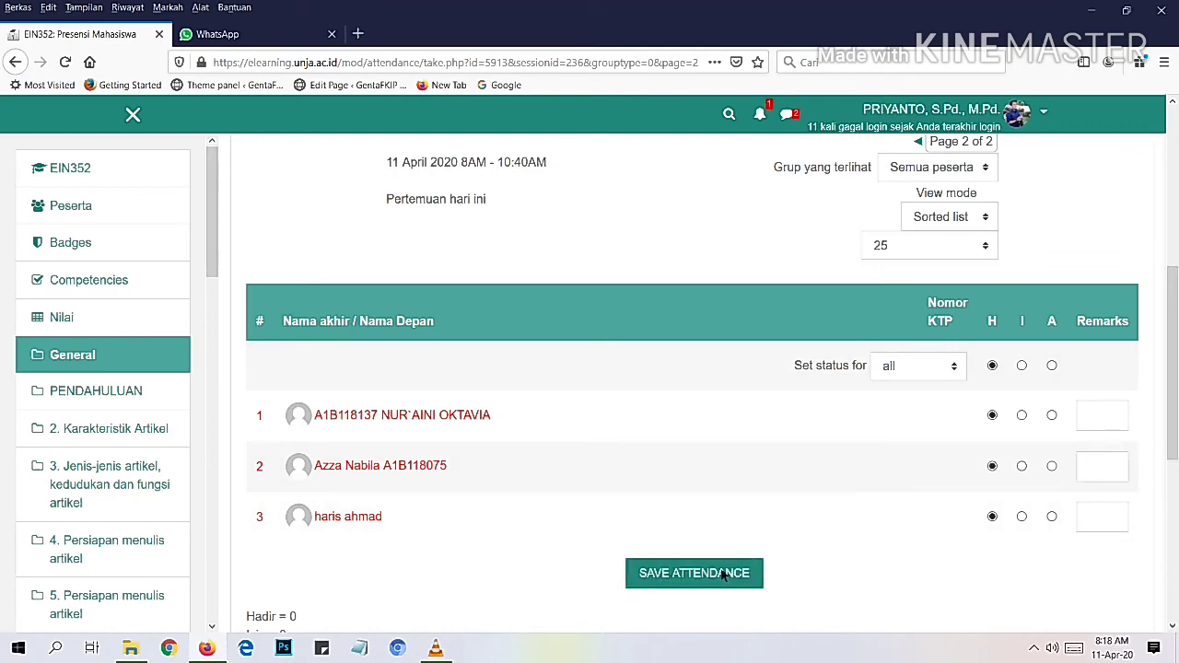
- Open attendance taking for the 18 April 2020 session and set its student list to Do not use paging
scroll(723, 566, down, 3)
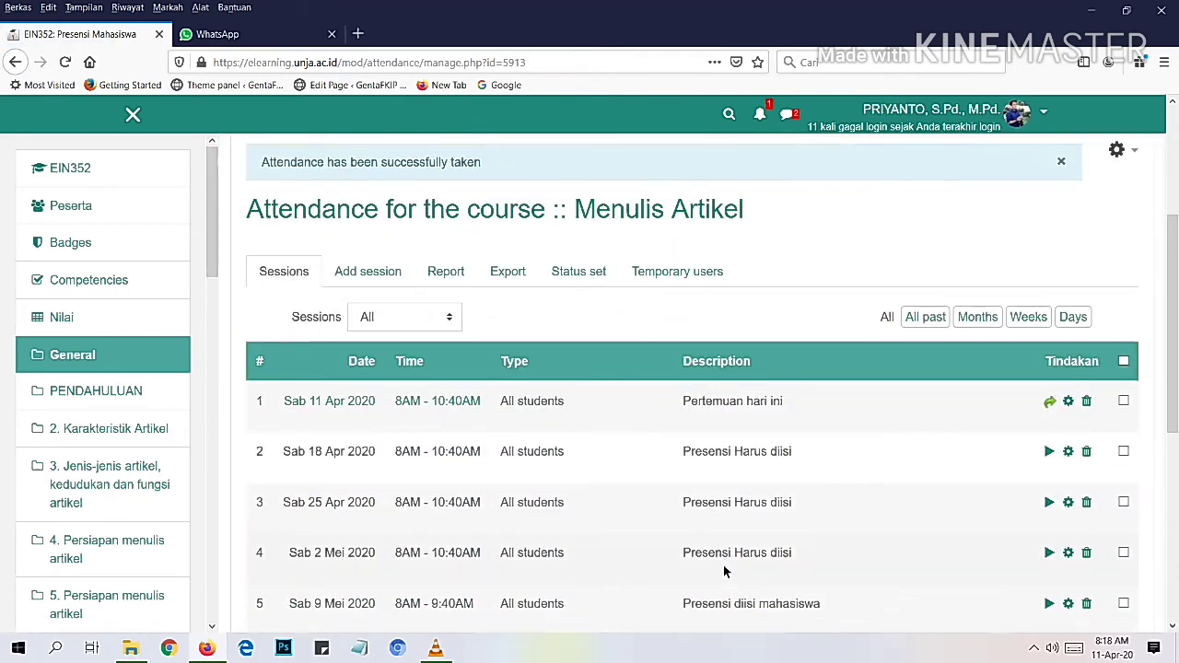
click(1050, 453)
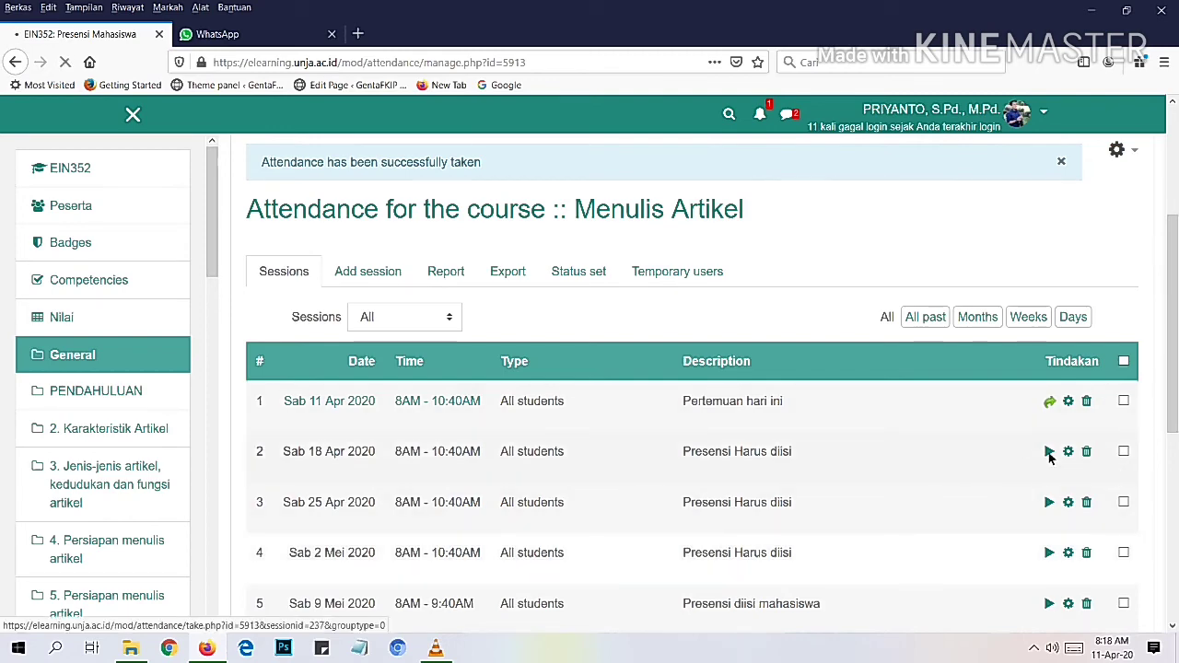
scroll(1051, 456, down, 3)
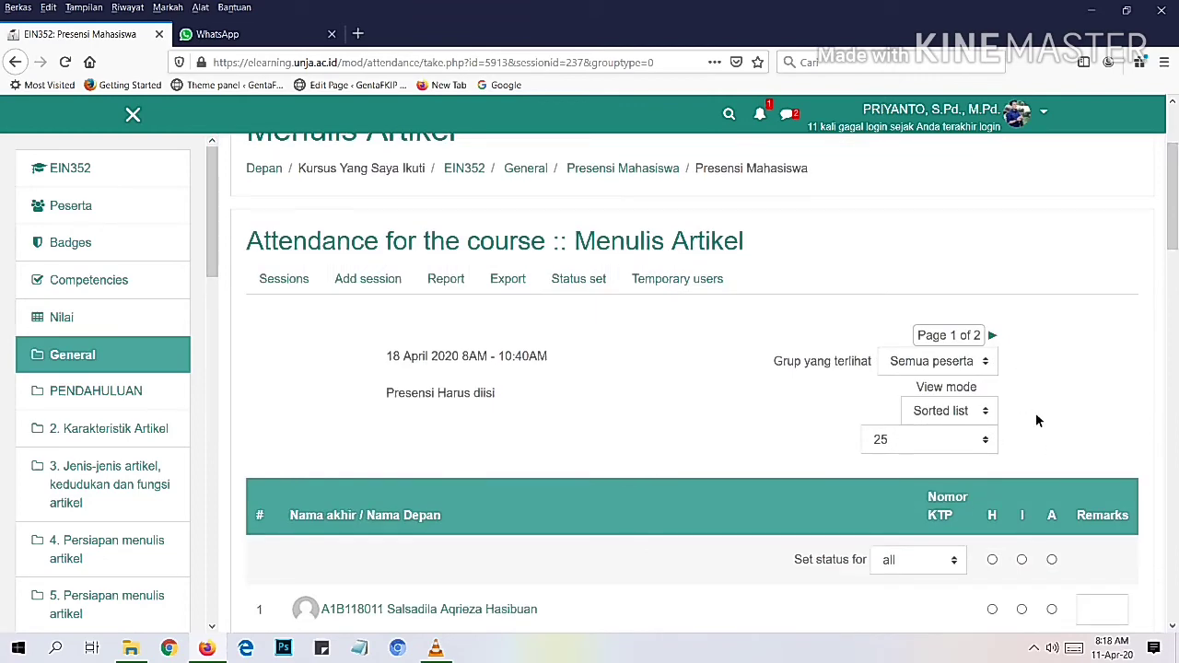
scroll(1037, 421, down, 12)
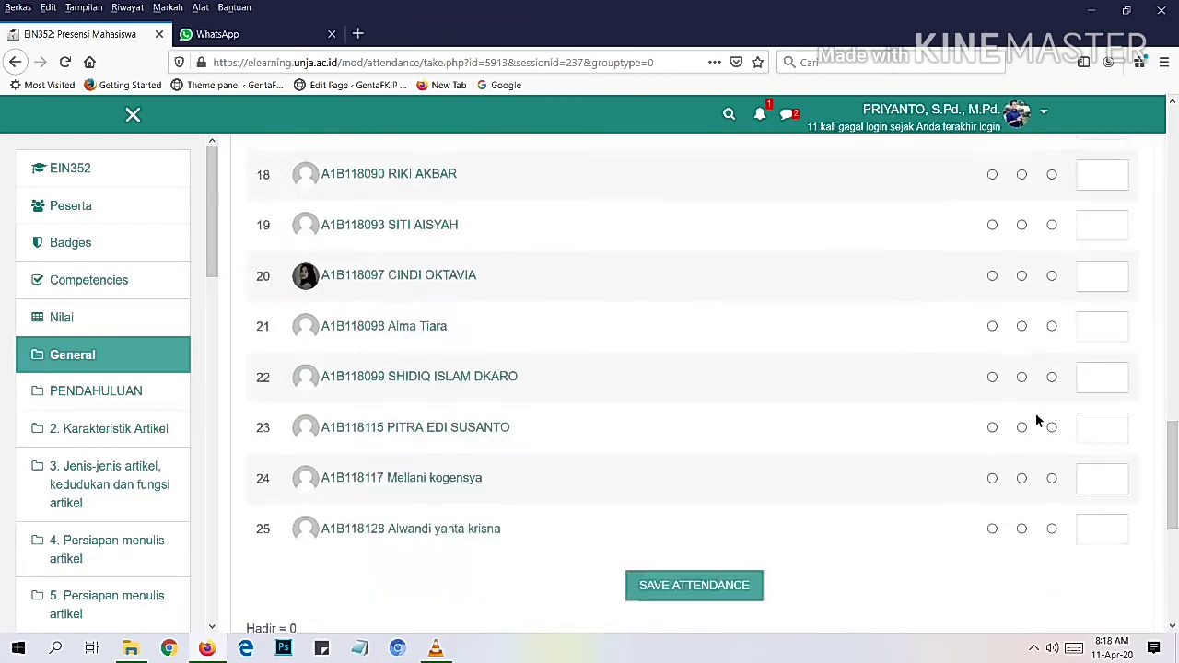
scroll(1036, 419, up, 12)
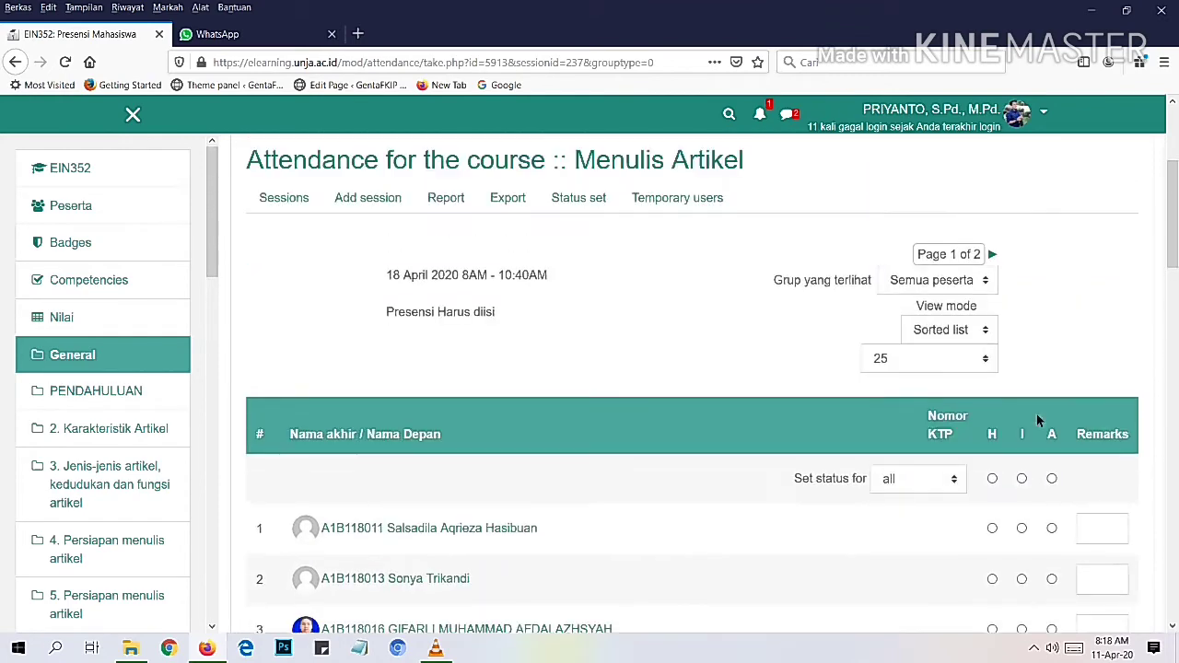
click(988, 330)
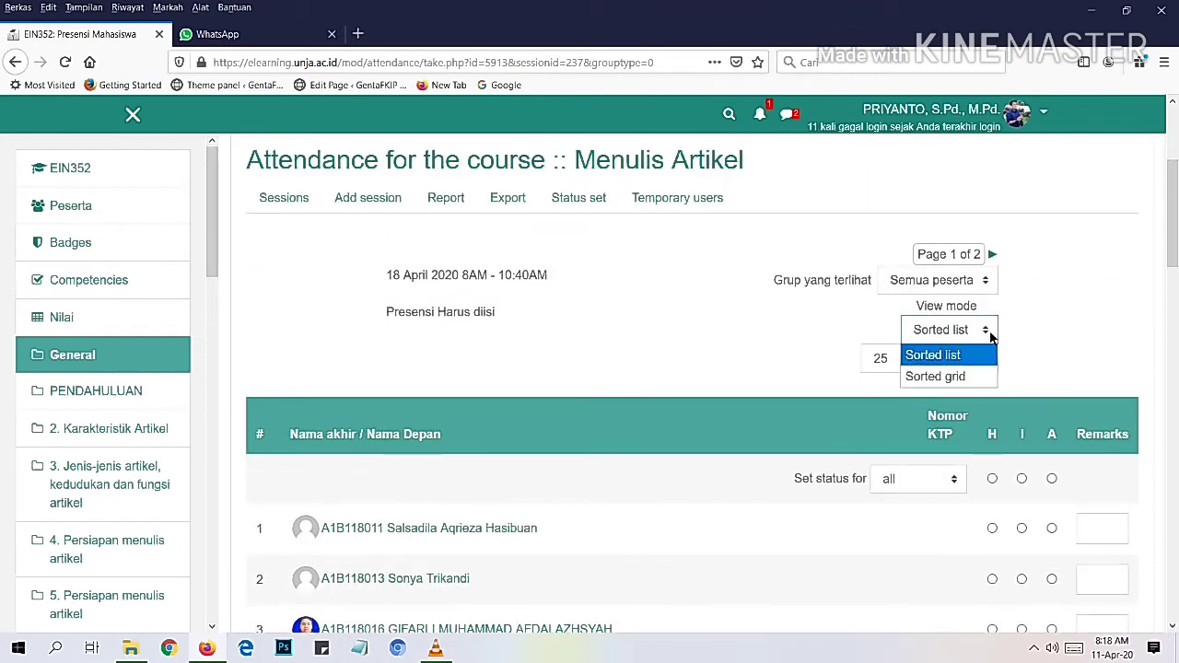
click(988, 355)
click(988, 357)
click(979, 385)
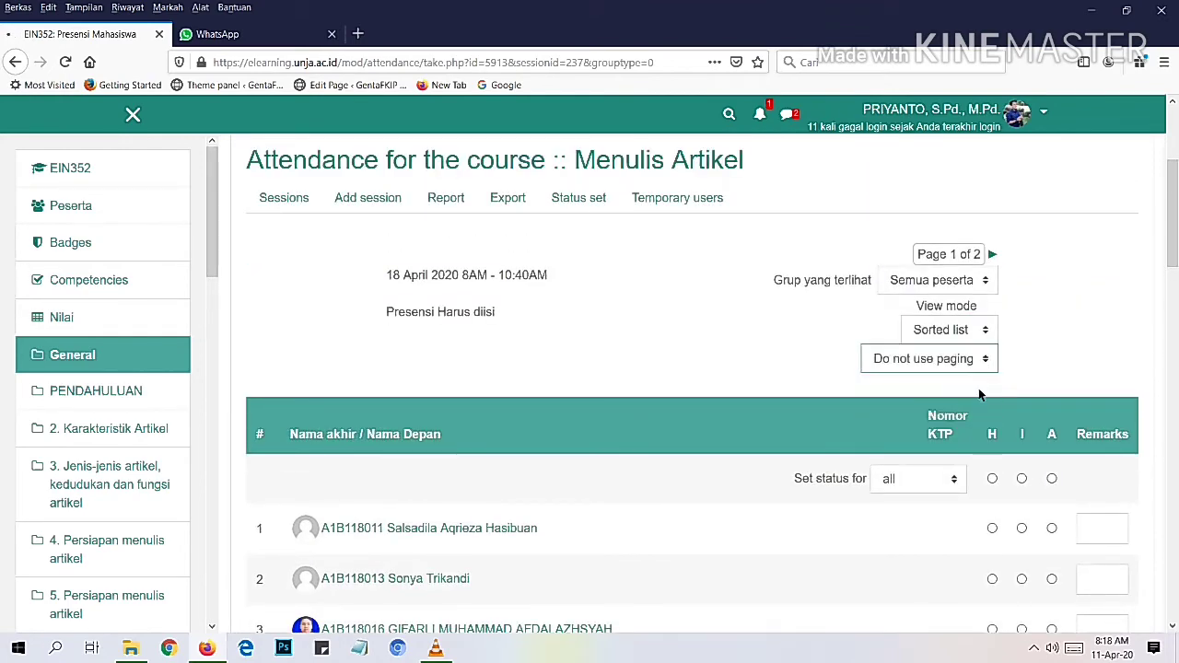
- Set the status of all students in the unpaged 18 April session list to H
scroll(978, 388, down, 10)
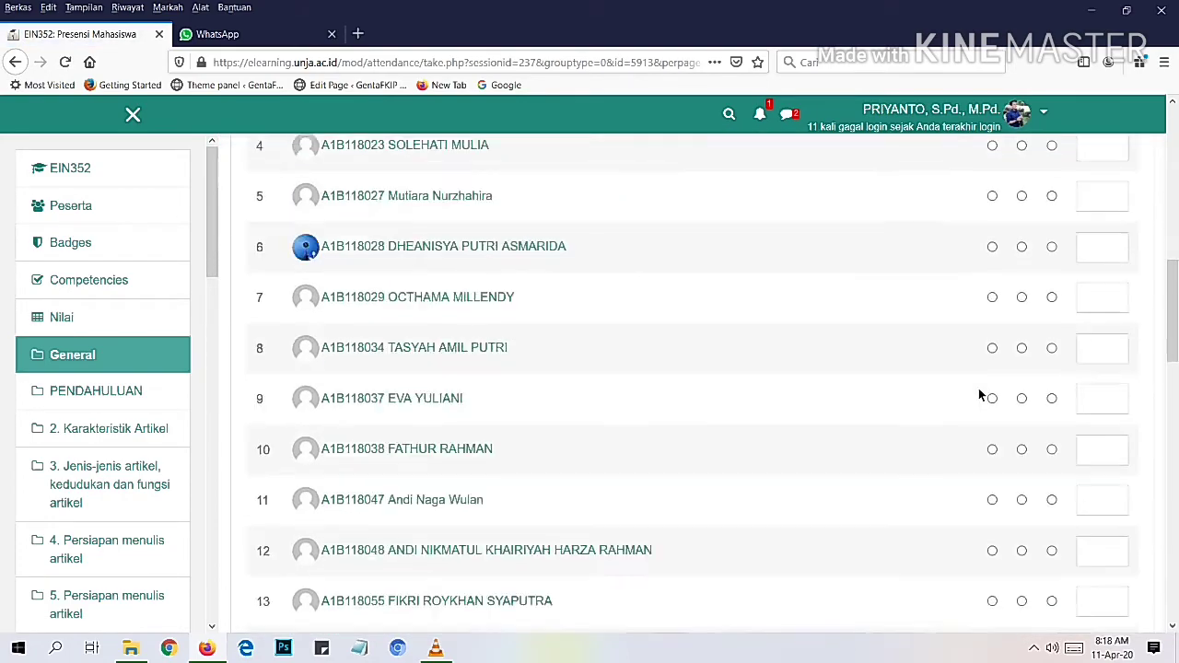
scroll(980, 394, down, 6)
scroll(979, 395, up, 10)
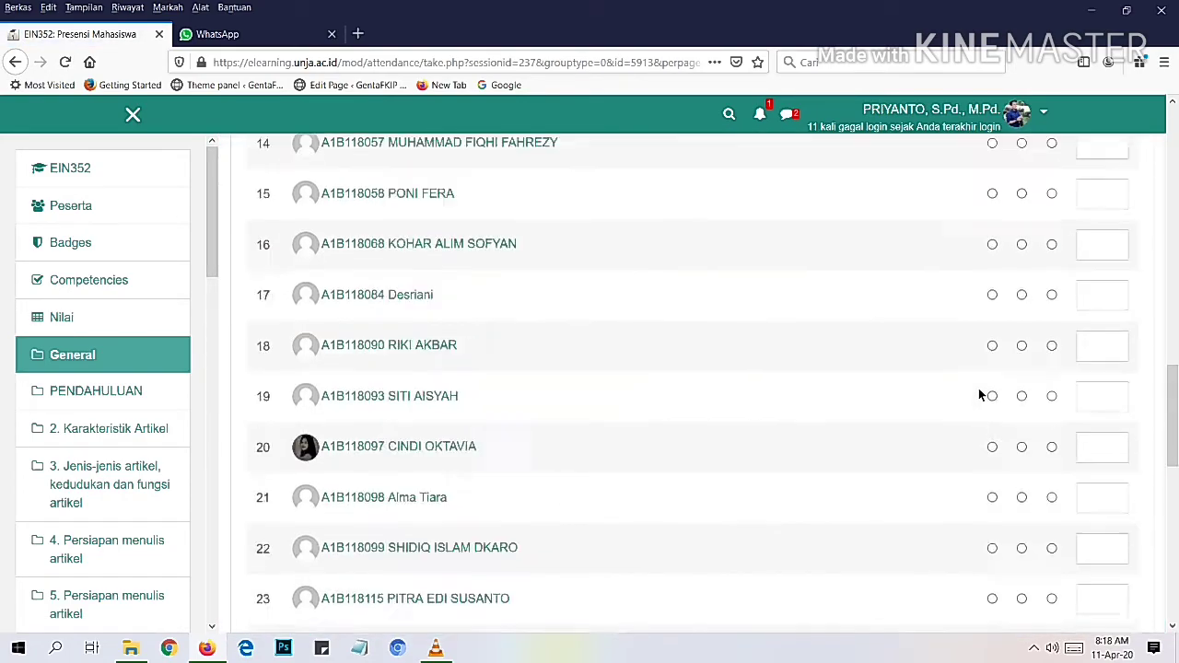
scroll(980, 392, up, 7)
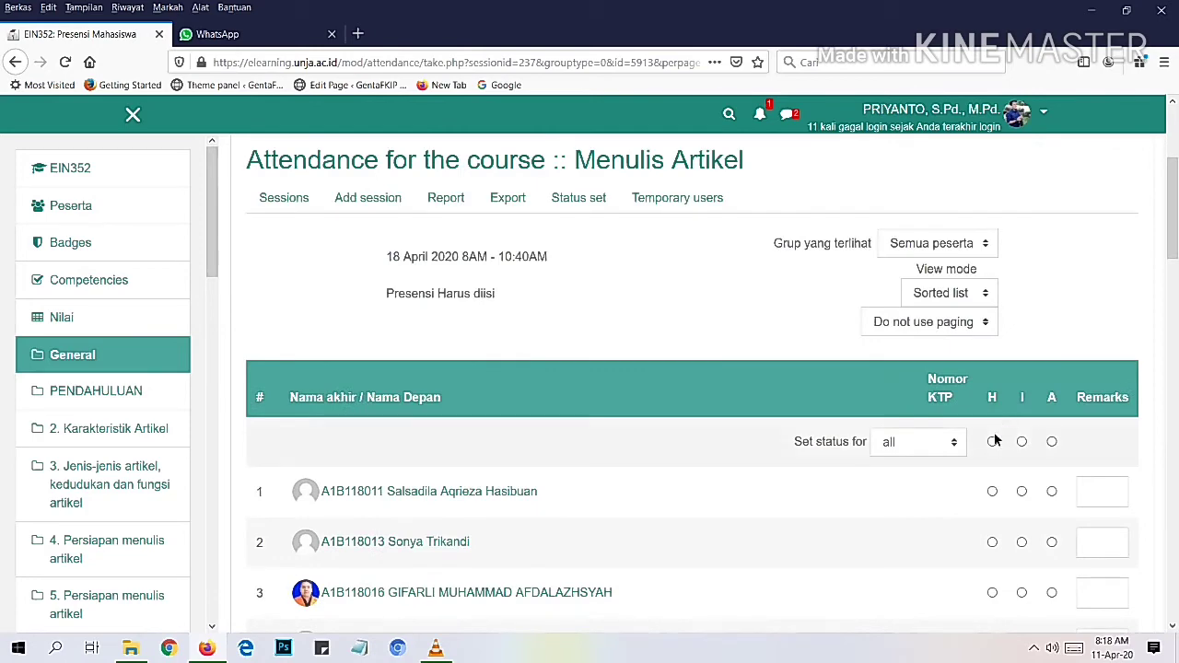
click(993, 442)
scroll(964, 472, down, 12)
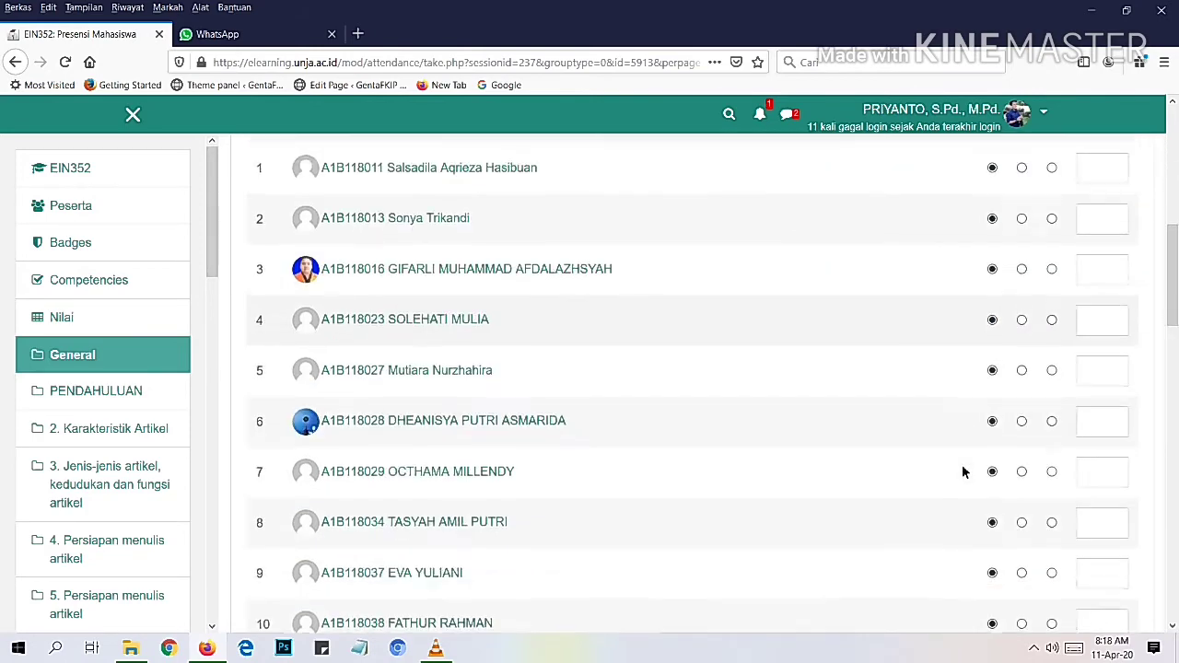
scroll(964, 471, down, 1)
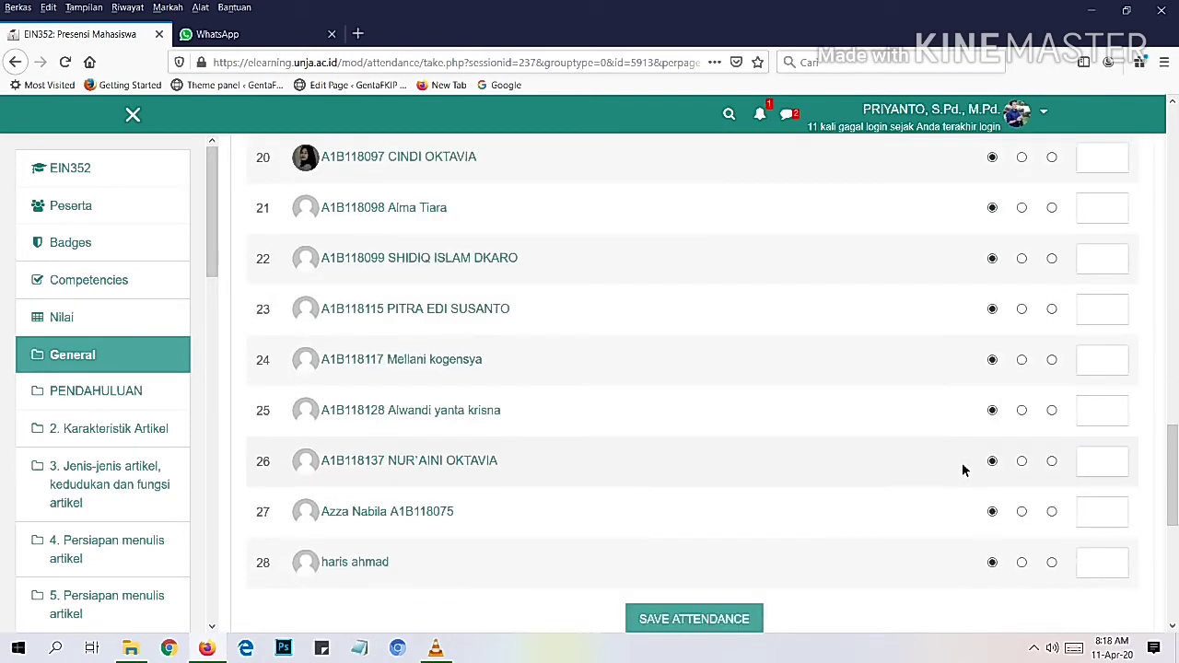
- Mark the student in row 25 as A and the one in row 28 as I, and save the attendance
click(1052, 411)
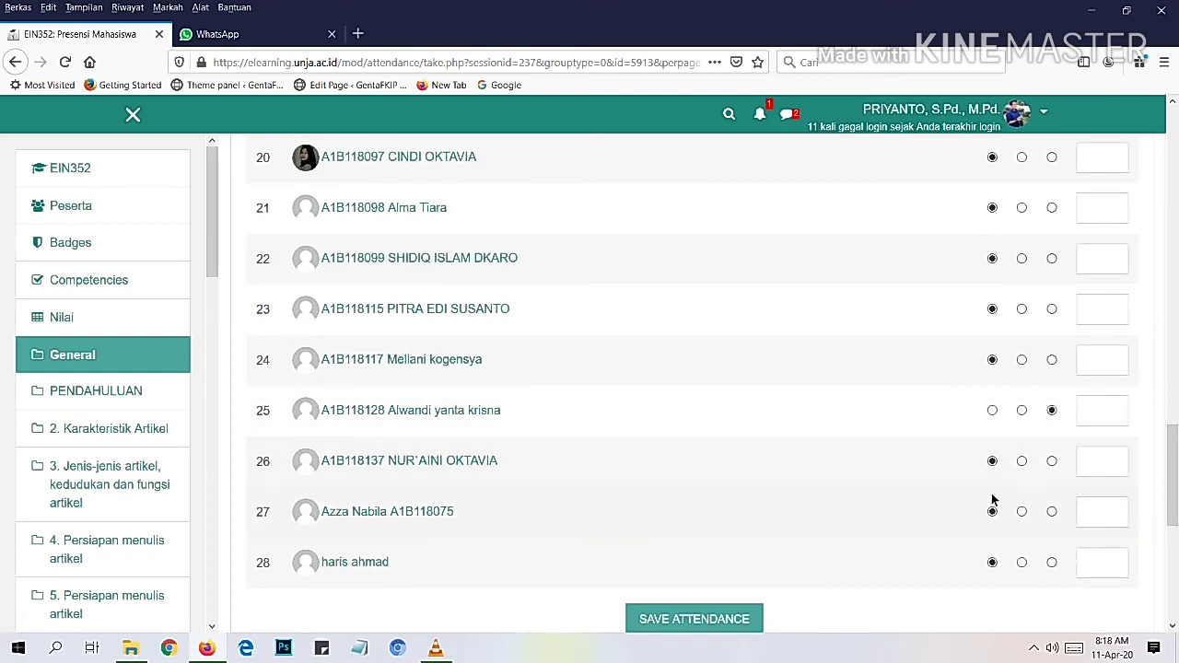
click(1022, 562)
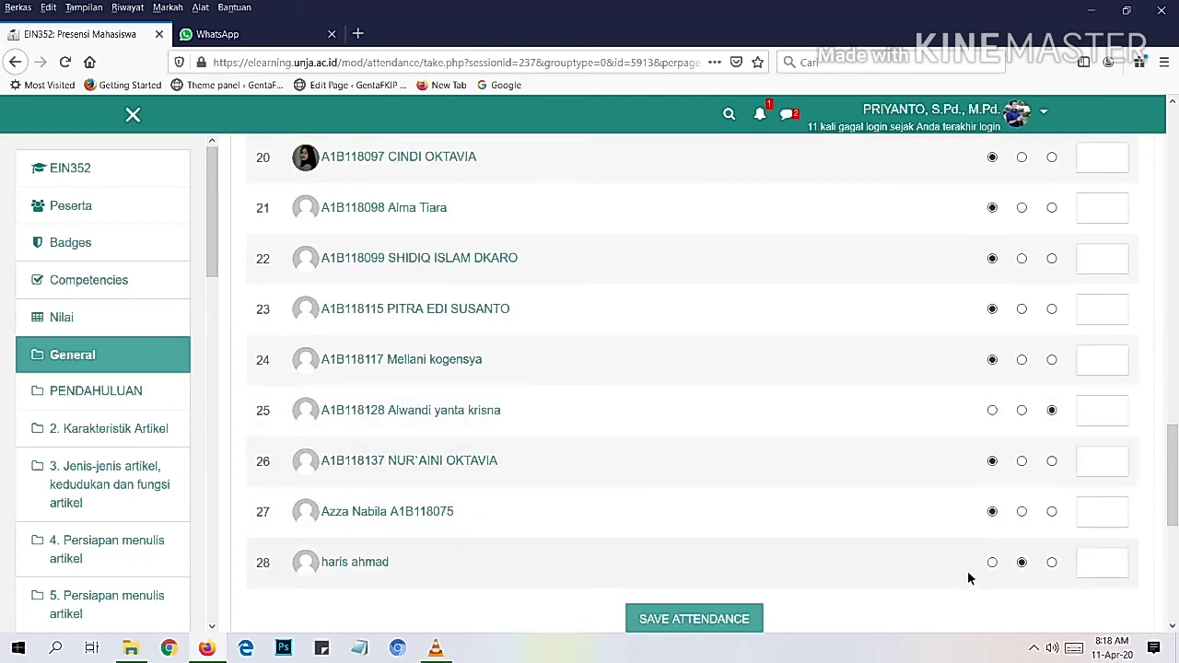
scroll(789, 549, down, 3)
click(682, 461)
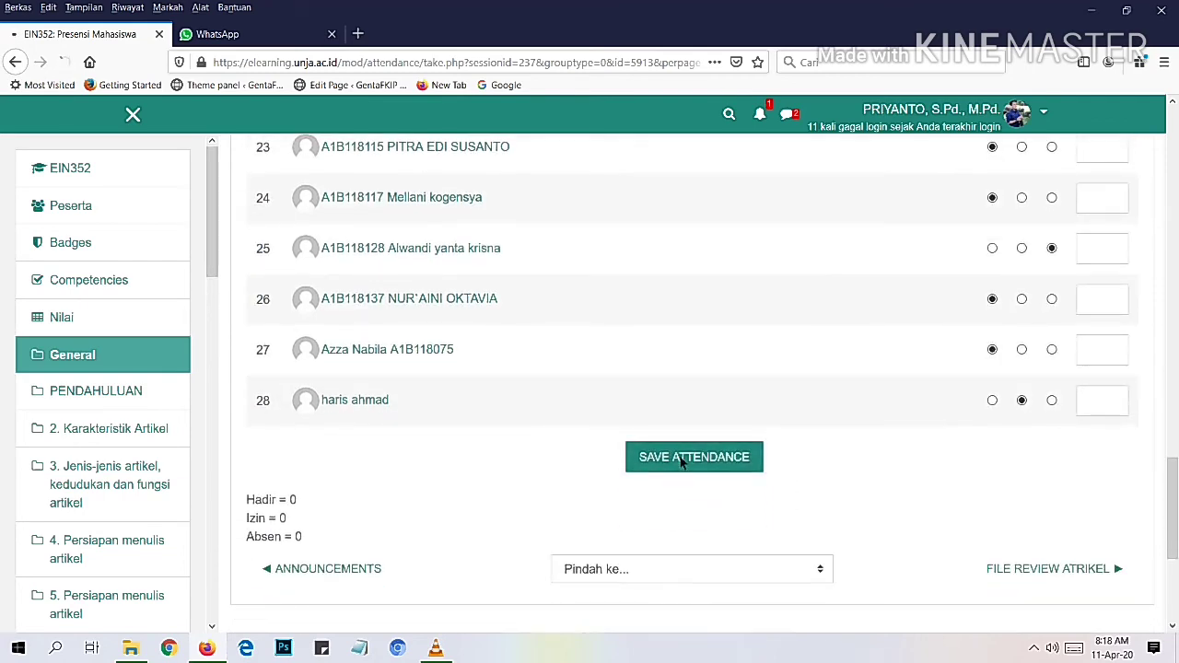
- Reopen the 18 April 2020 session's attendance and review the statuses and totals on its first page
scroll(790, 455, down, 5)
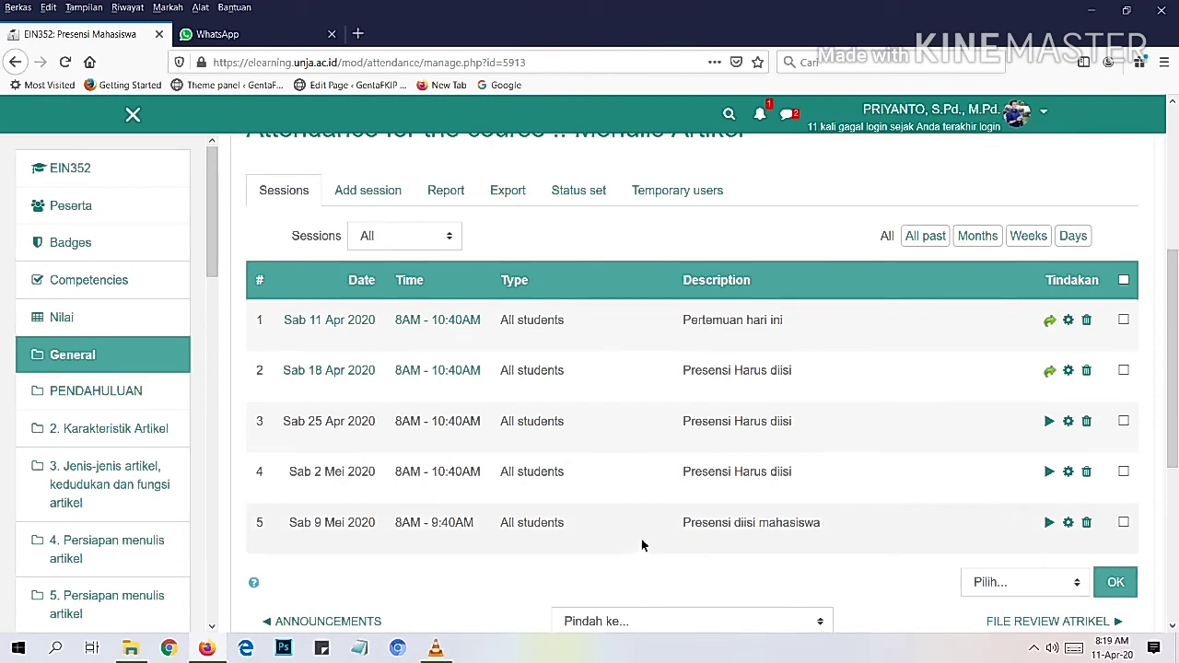
click(1051, 372)
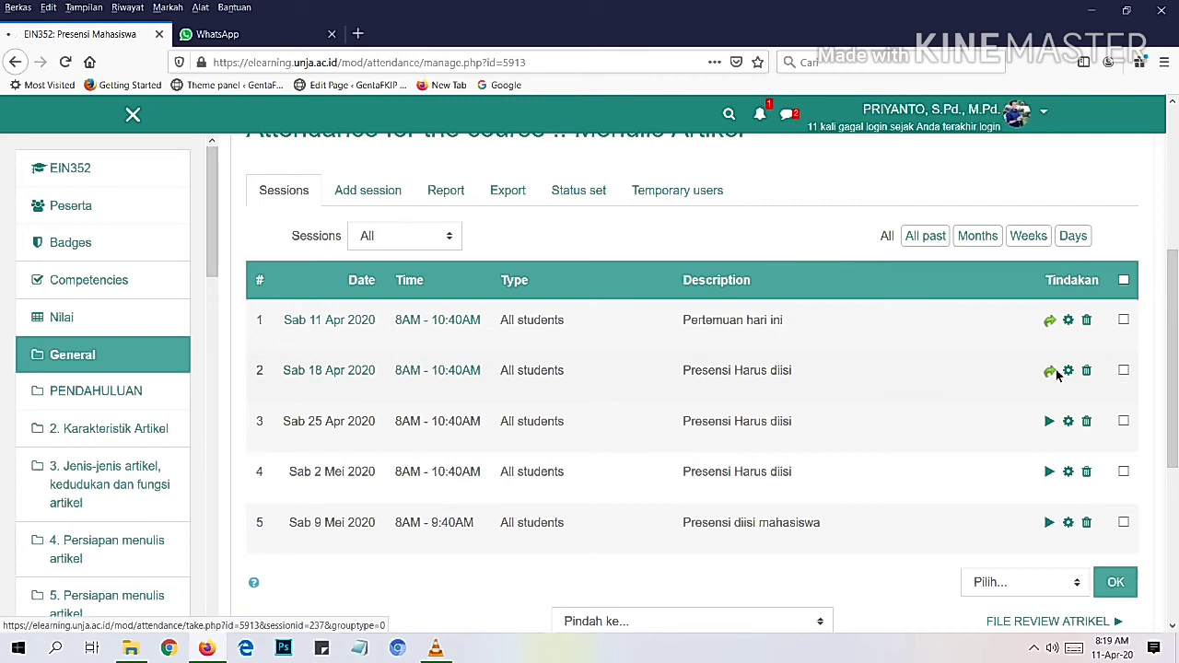
scroll(794, 405, down, 15)
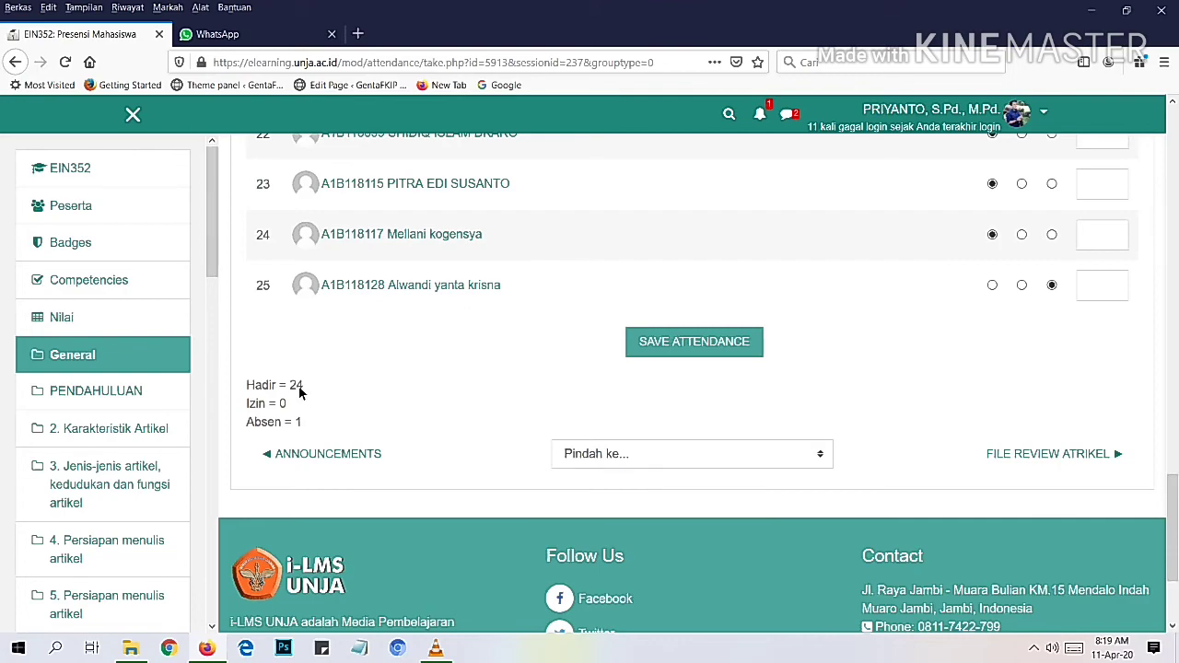
scroll(451, 441, up, 15)
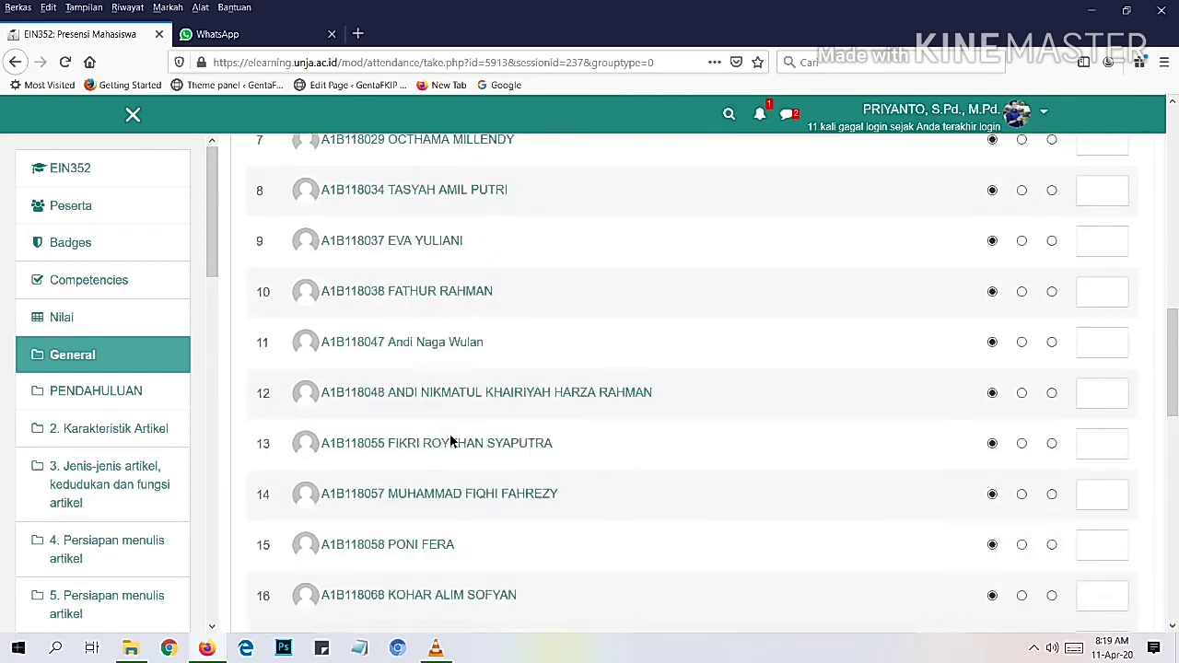
scroll(450, 440, up, 3)
scroll(452, 440, down, 15)
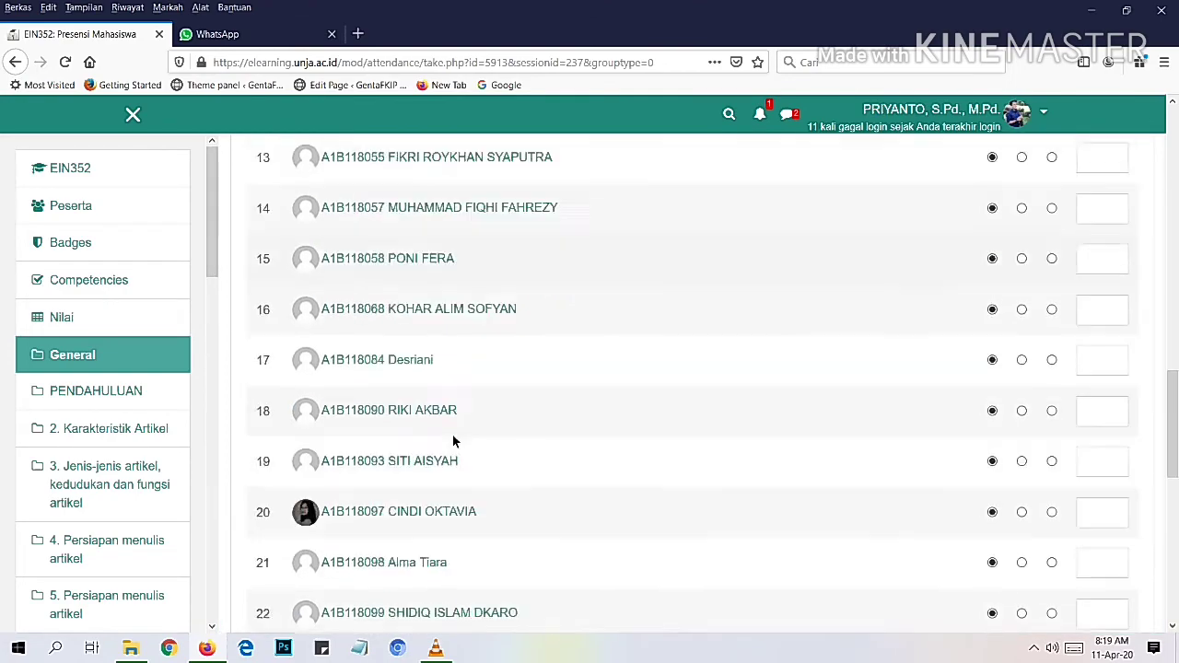
scroll(452, 441, down, 3)
scroll(586, 373, up, 5)
- Check the students' saved statuses on the second page of the 18 April 2020 session
click(649, 407)
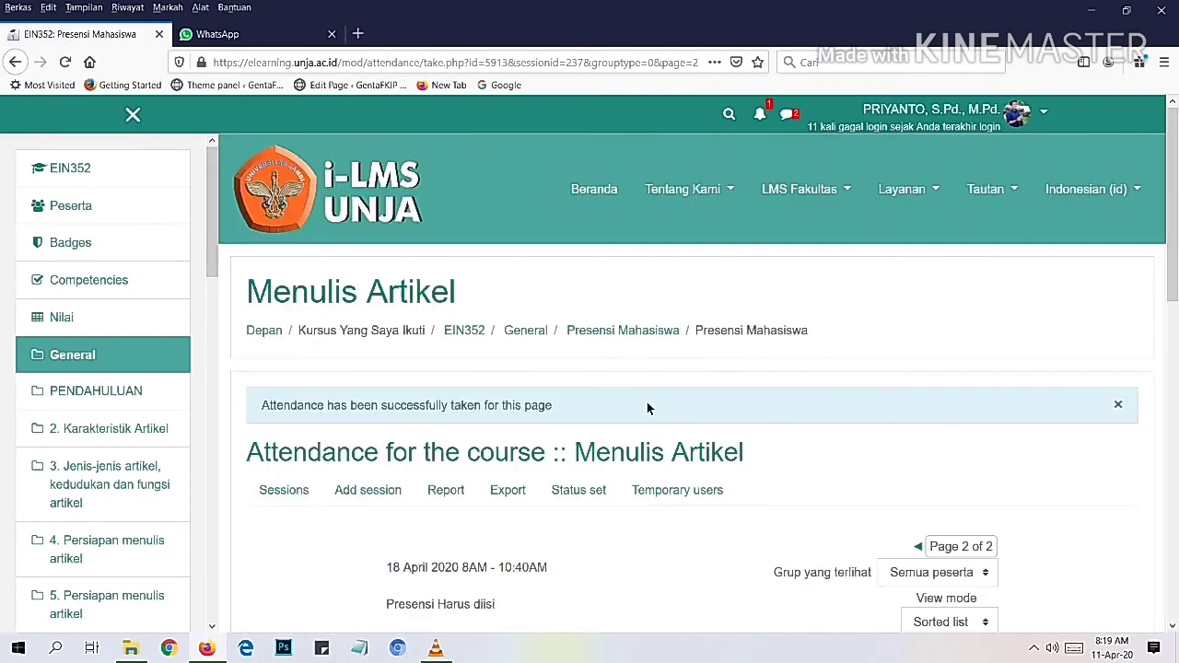
scroll(647, 408, down, 3)
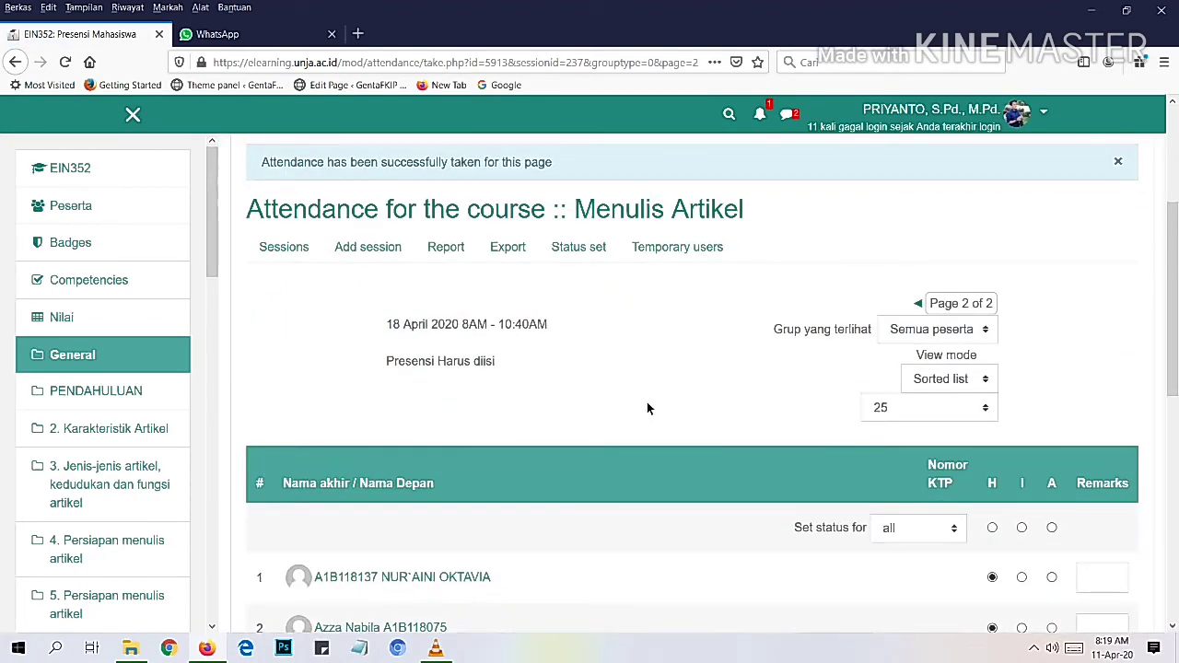
scroll(647, 408, down, 1)
scroll(647, 409, up, 2)
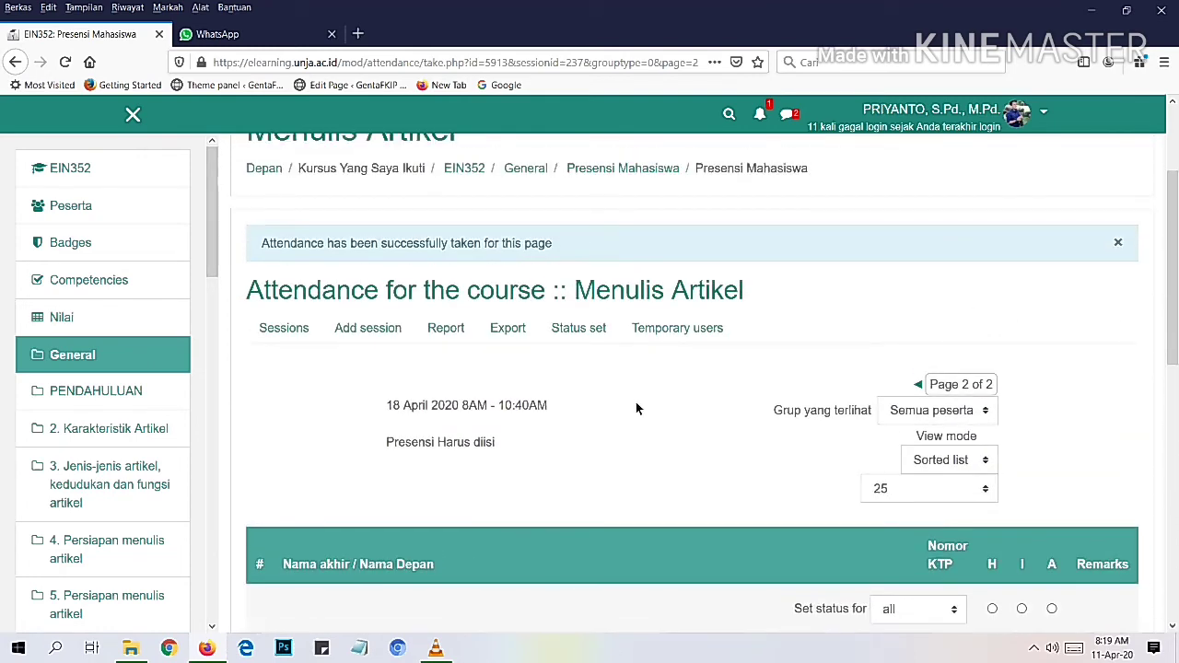
- Return to the sessions list, open attendance taking for the 9 Mei 2020 session and examine its student list
click(298, 339)
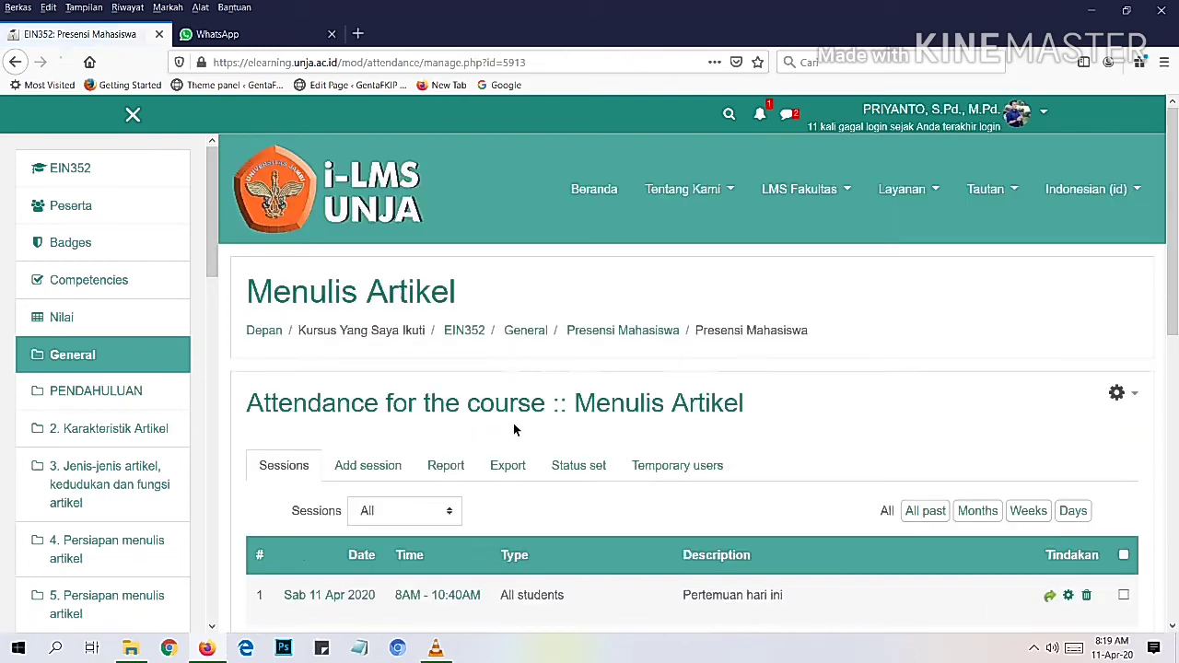
scroll(534, 408, down, 4)
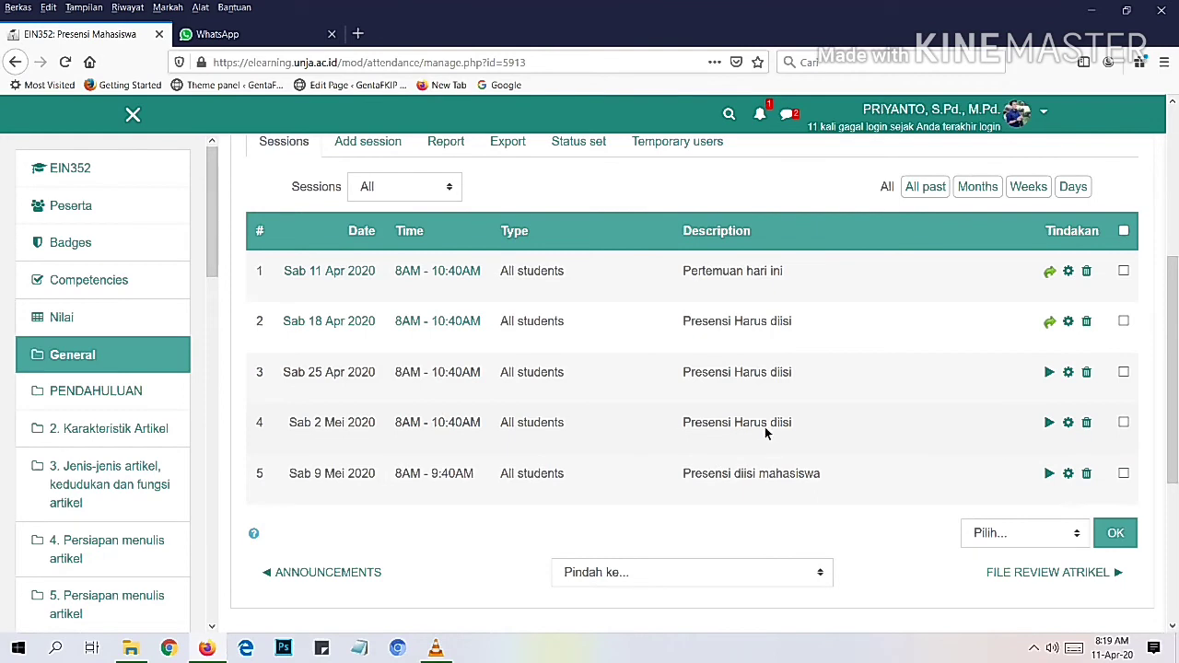
scroll(822, 454, down, 1)
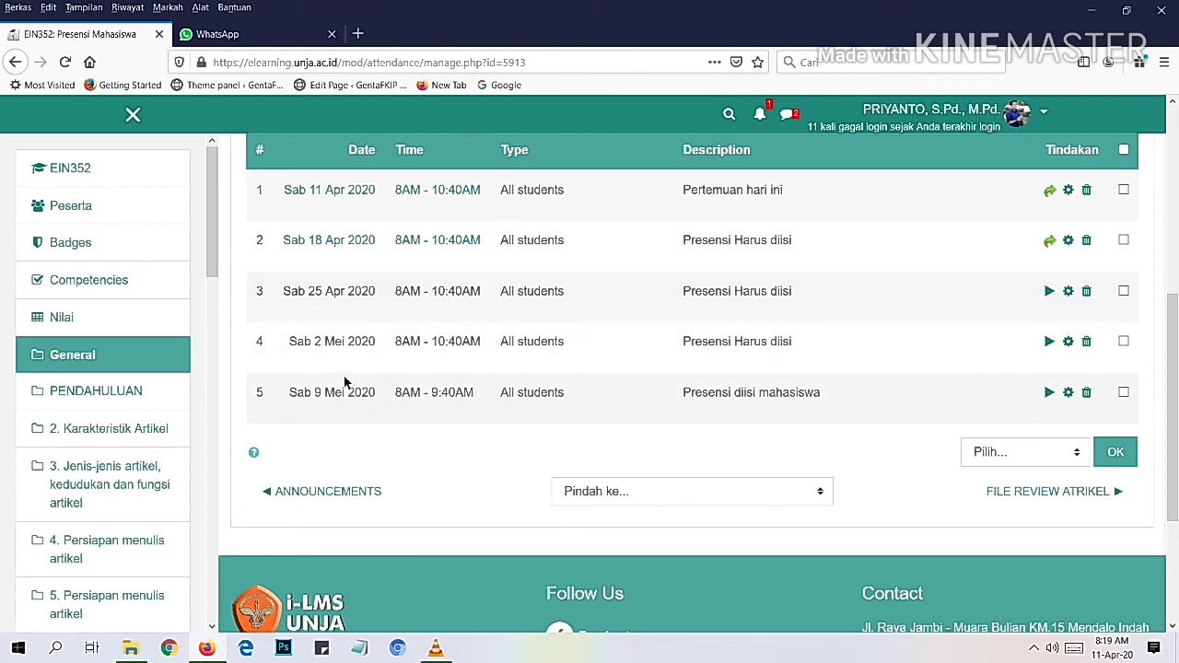
click(1050, 393)
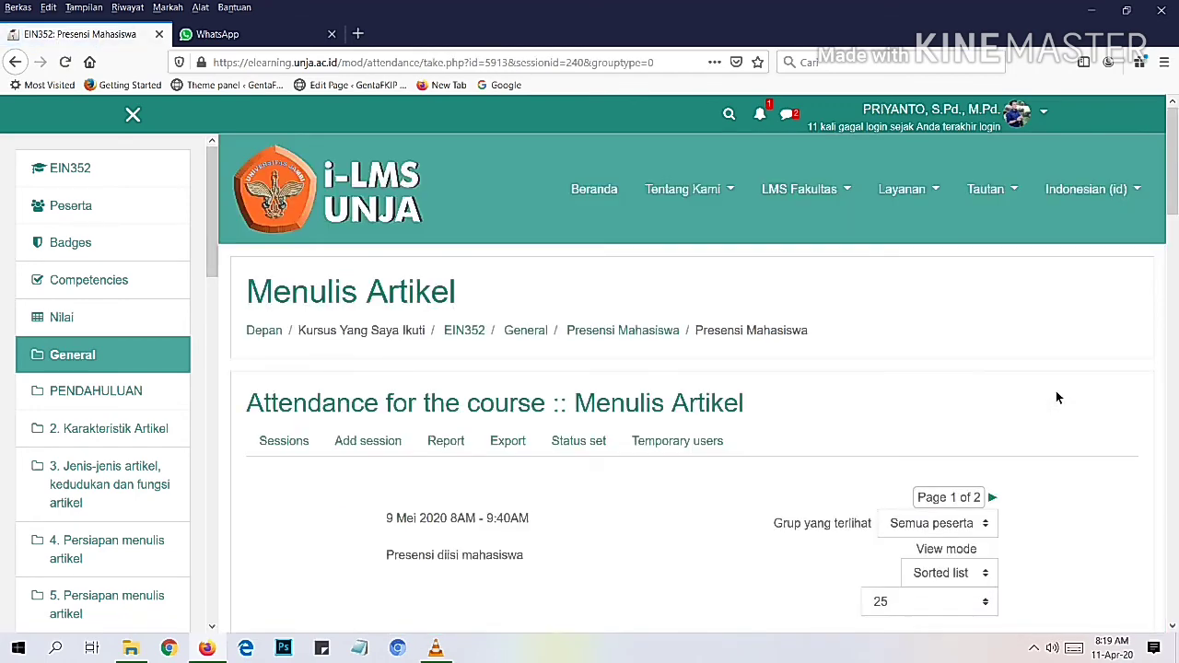
scroll(1008, 429, down, 3)
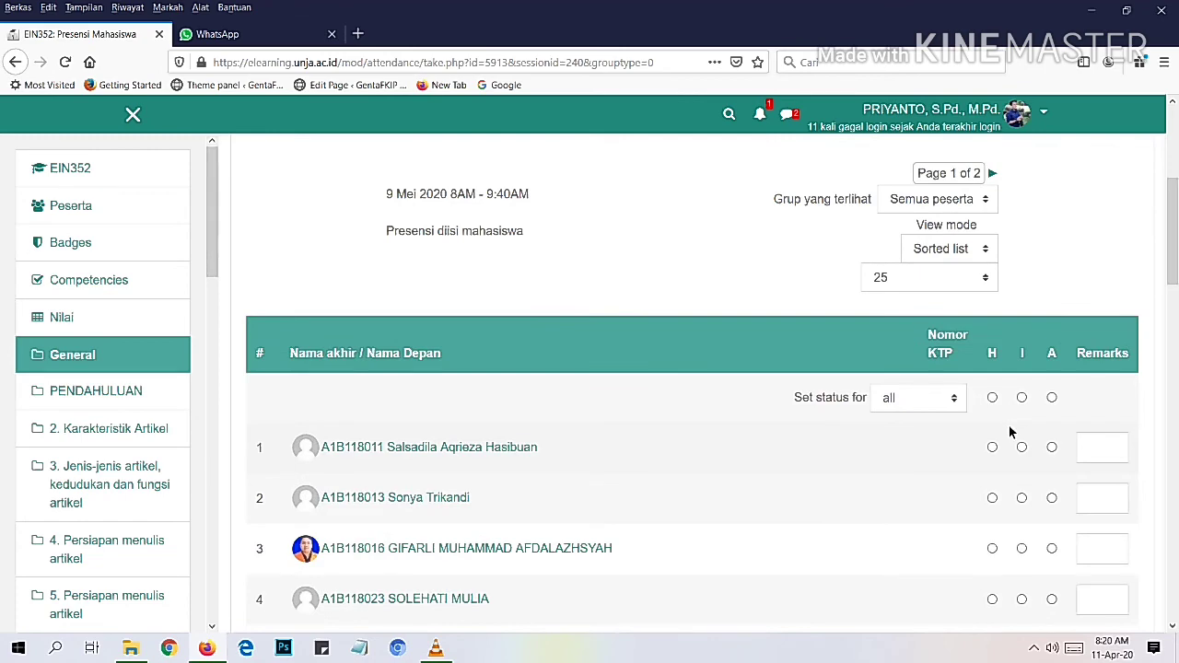
scroll(1011, 430, down, 12)
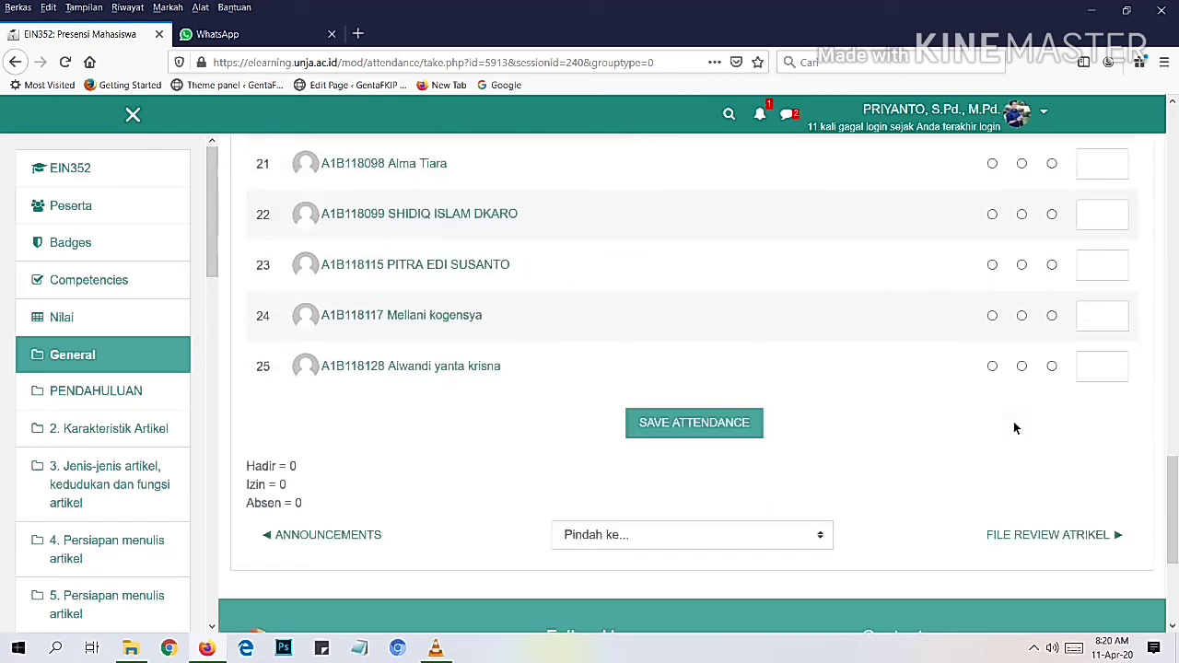
scroll(1014, 428, up, 12)
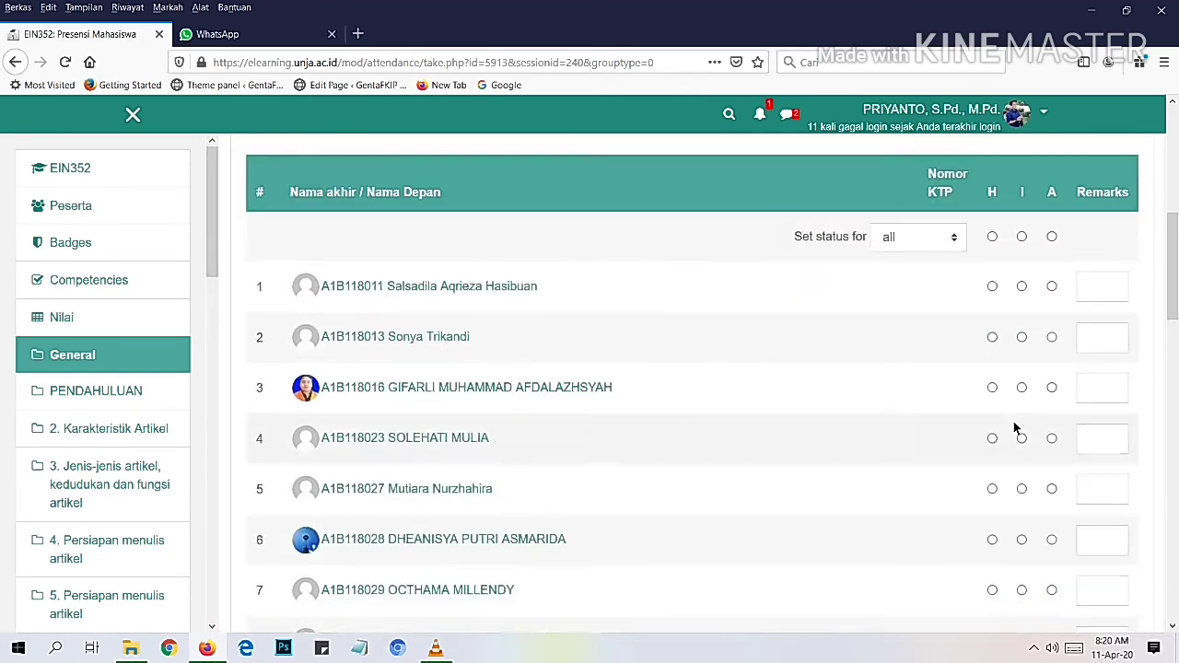
scroll(1014, 424, up, 3)
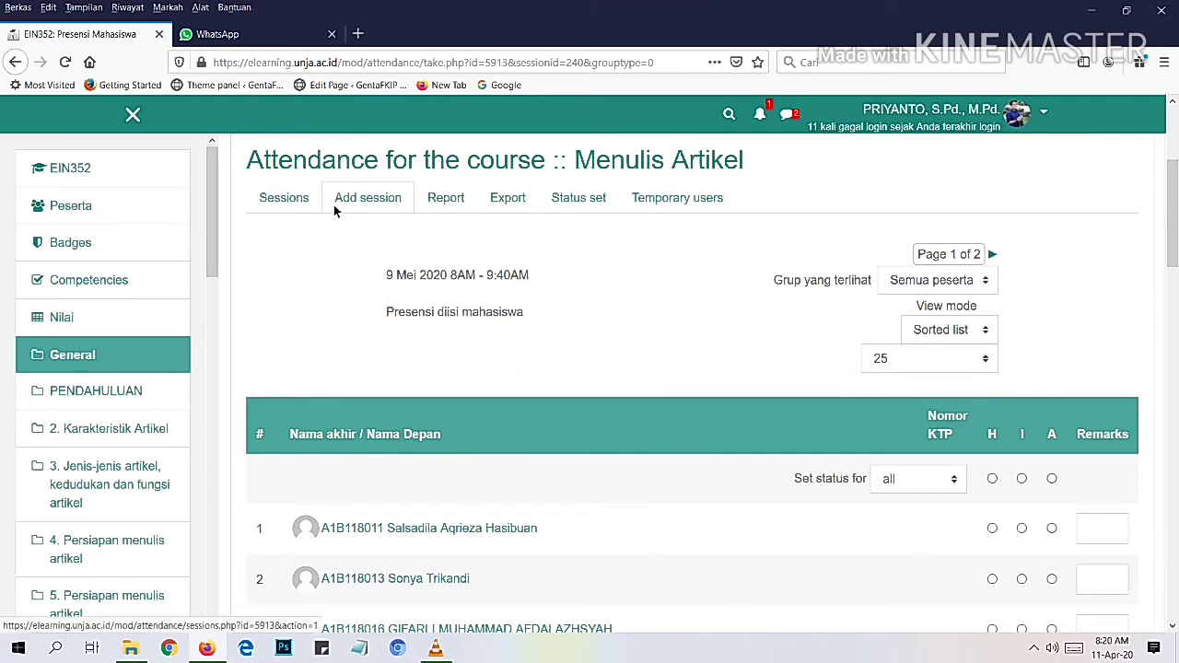
- Open the attendance report for the course and review the students' statuses per session, points and percentages
click(283, 199)
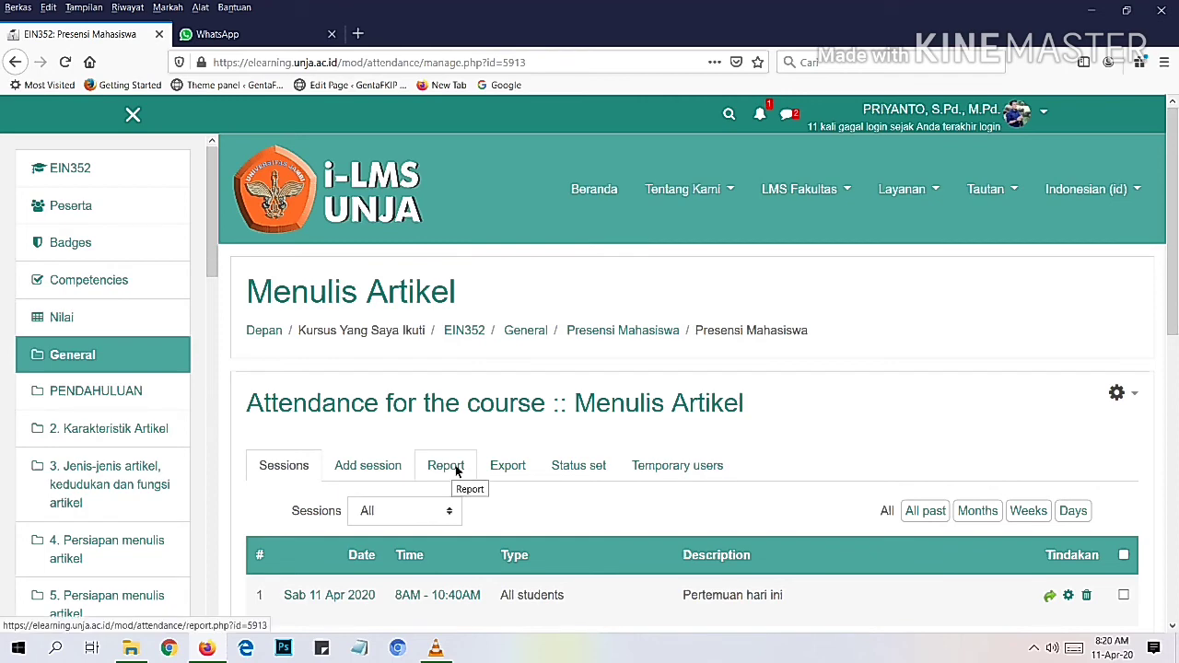
click(456, 471)
scroll(476, 467, down, 3)
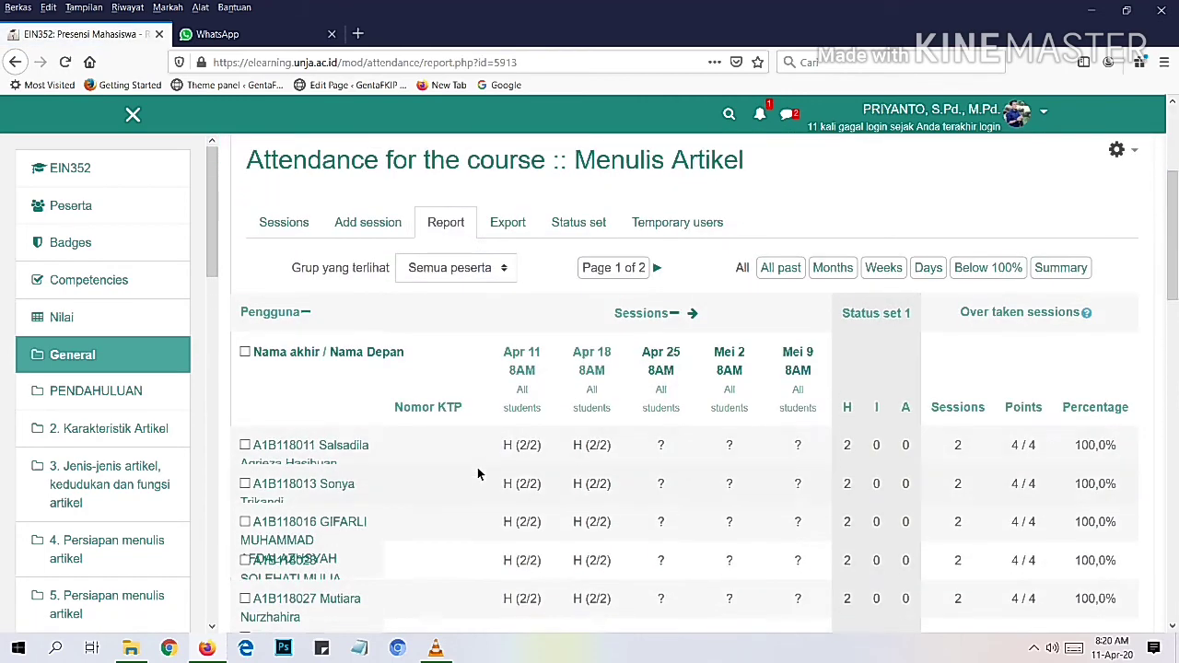
scroll(477, 473, down, 2)
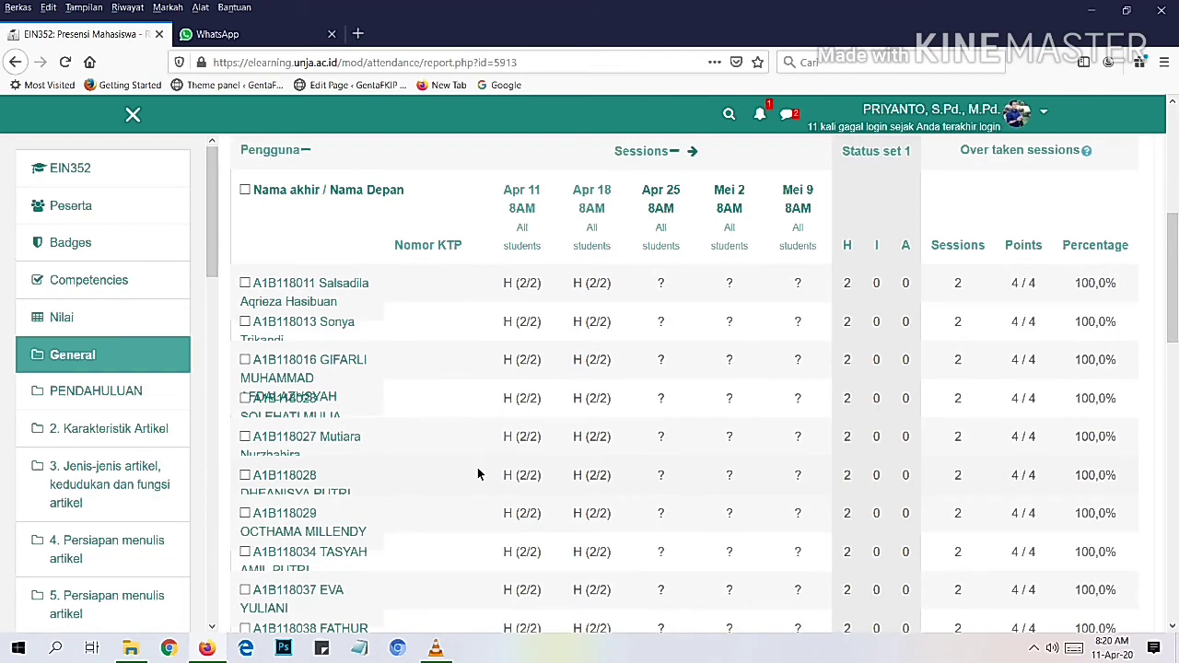
scroll(477, 473, down, 8)
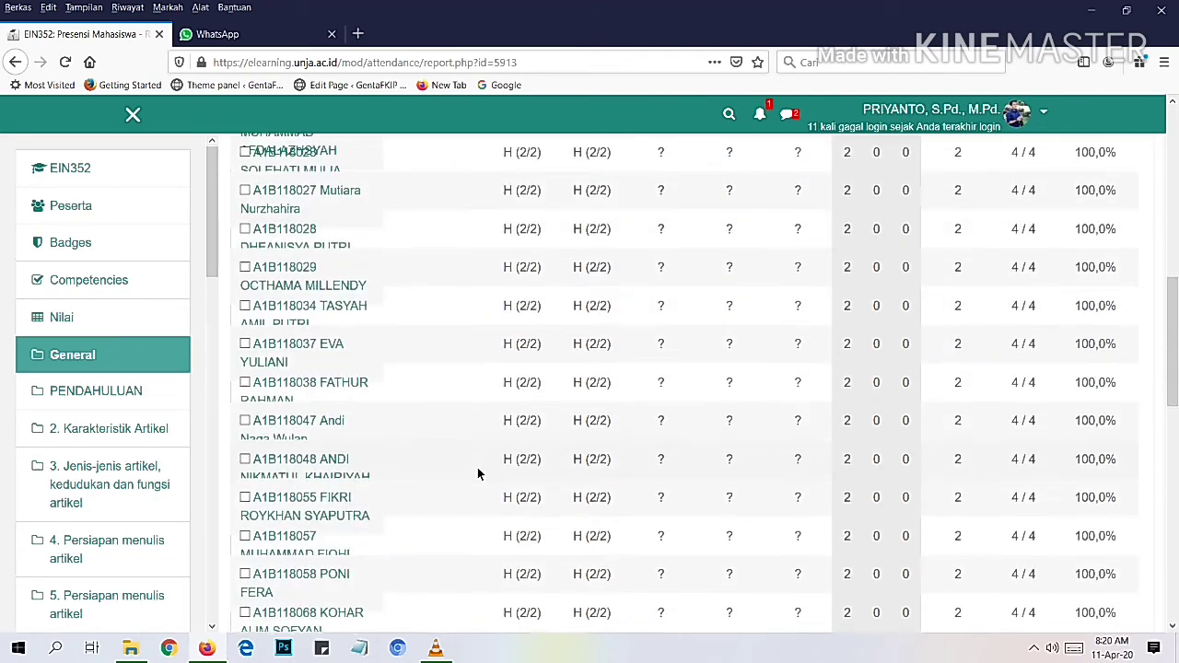
scroll(478, 474, down, 2)
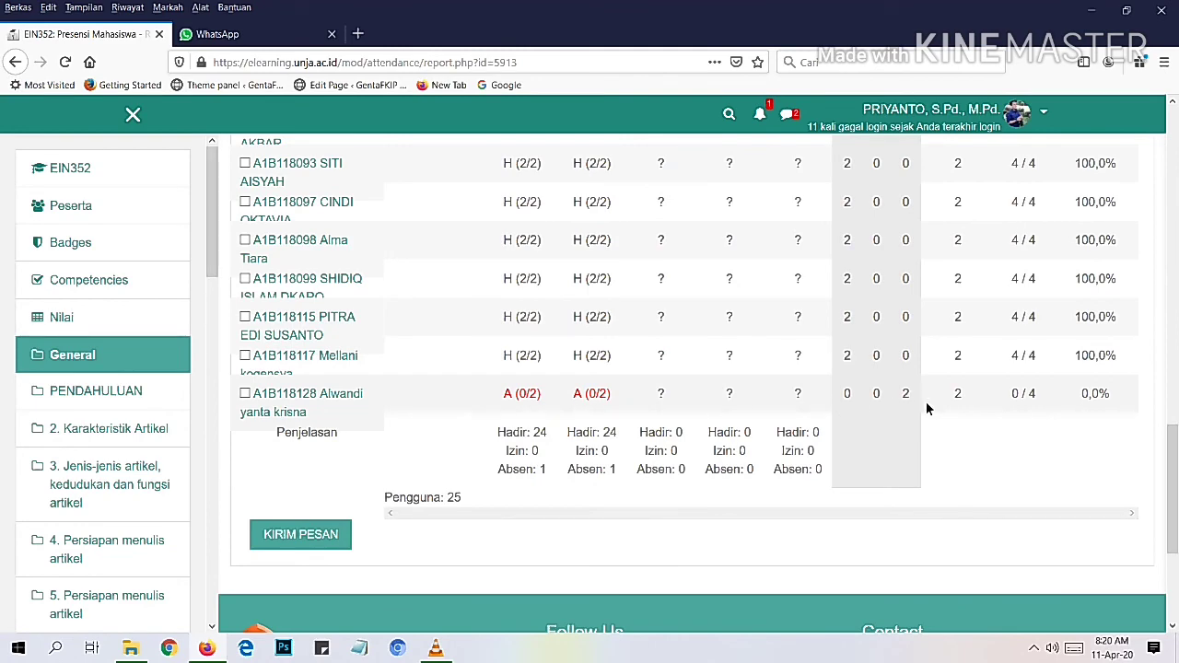
scroll(746, 429, up, 10)
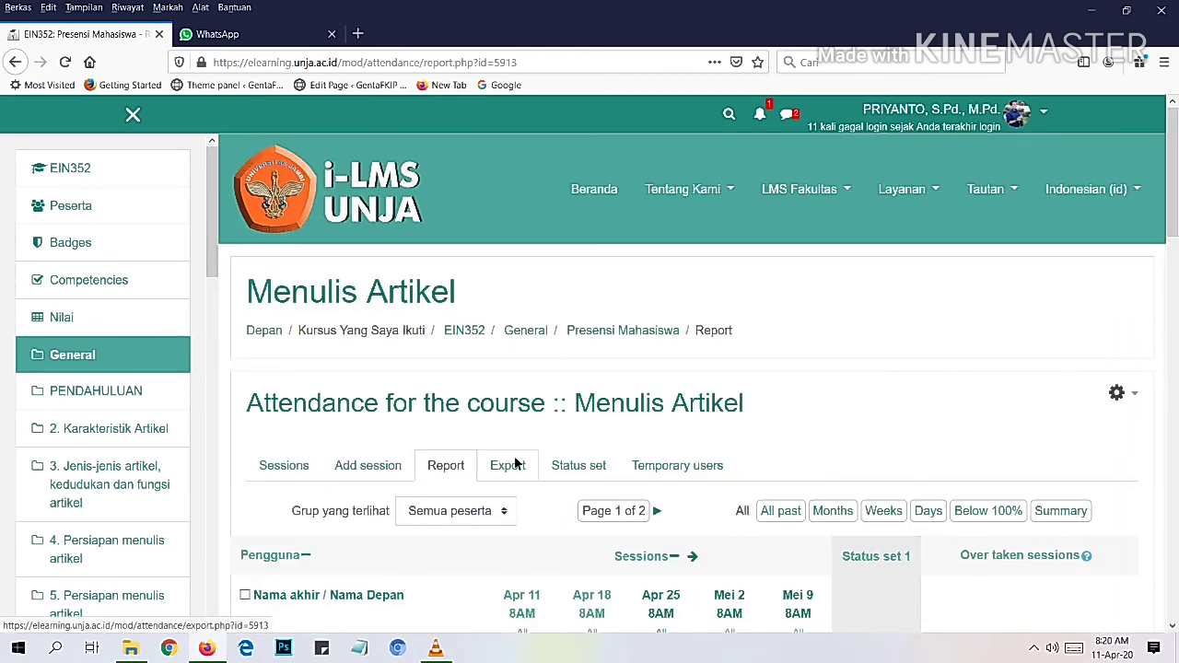
- Open the attendance export settings and review the users to export, identification fields and available groups
click(507, 465)
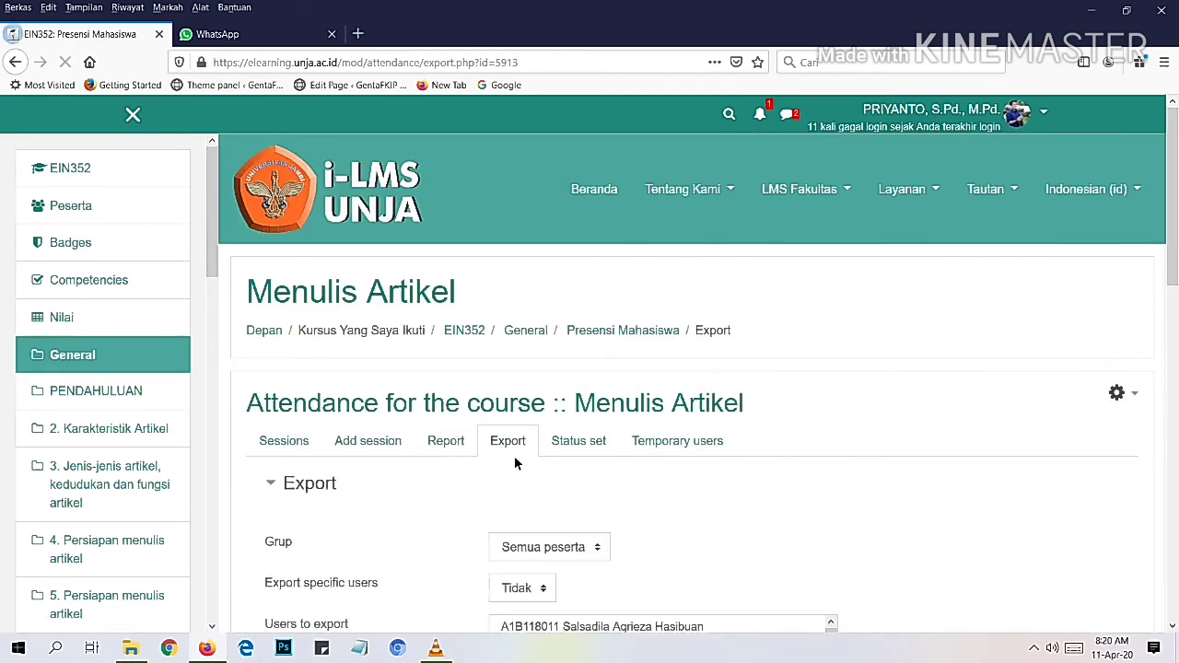
scroll(516, 464, down, 2)
scroll(515, 463, down, 2)
scroll(540, 455, down, 2)
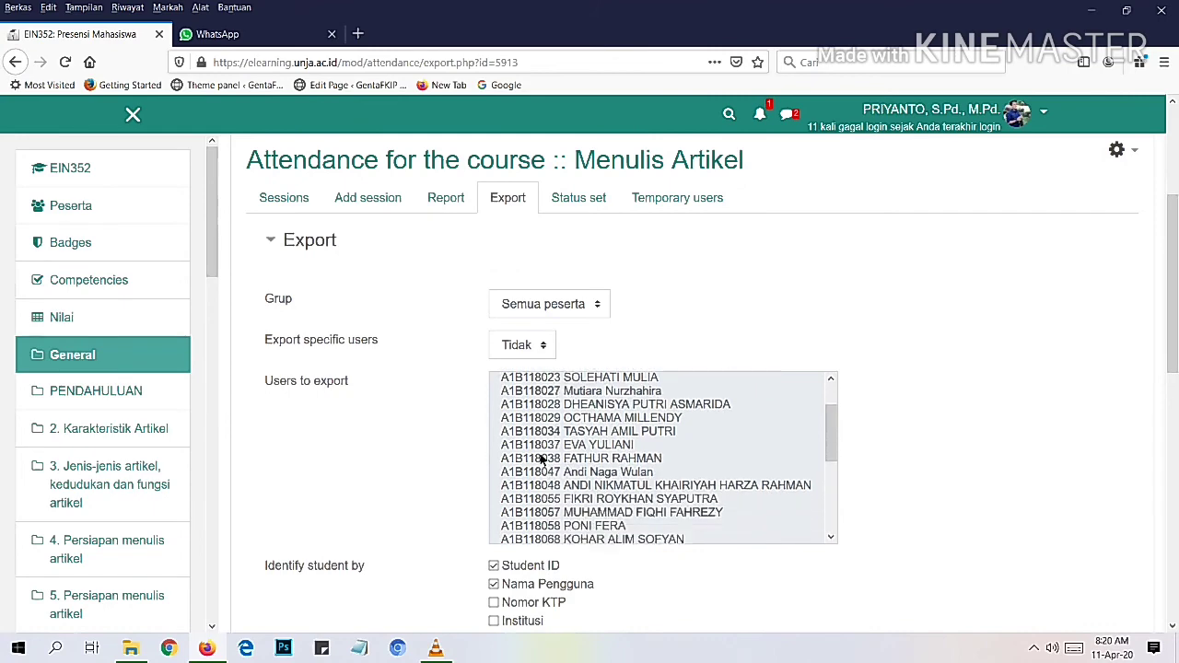
scroll(897, 478, down, 4)
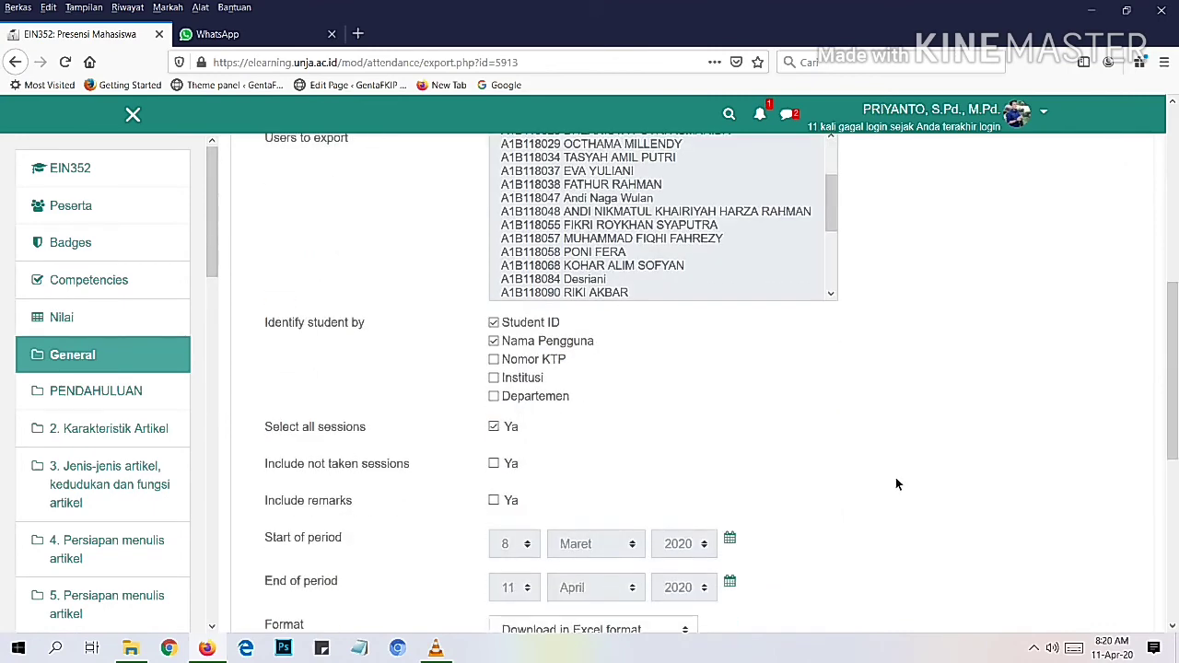
scroll(892, 476, up, 4)
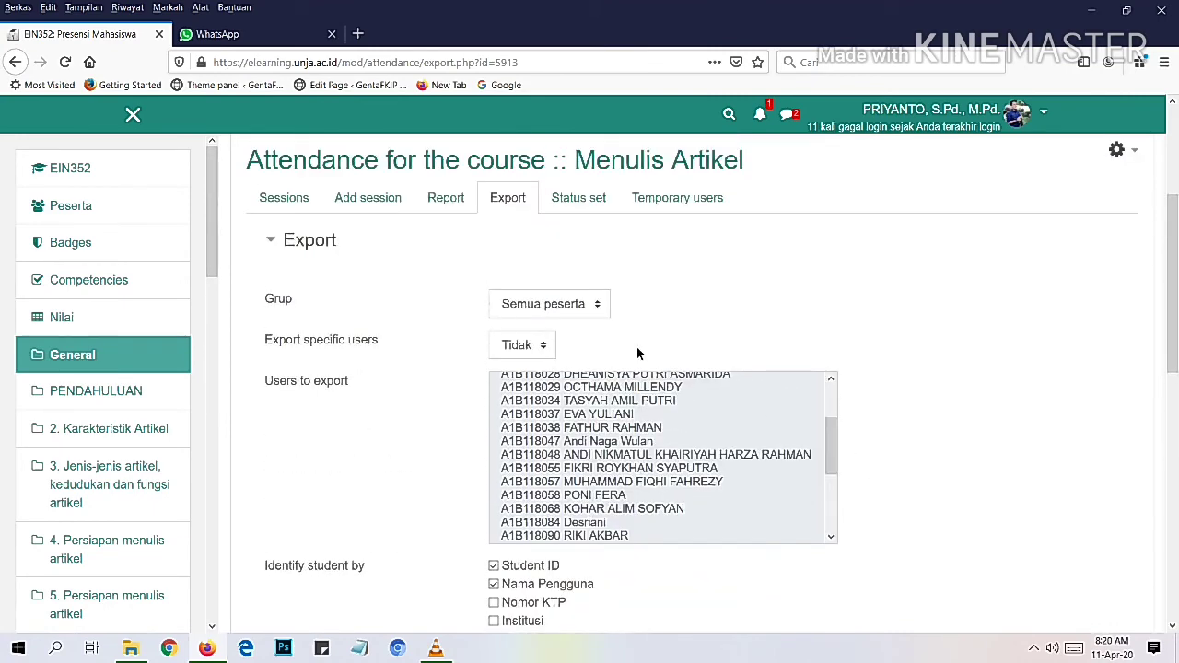
click(597, 306)
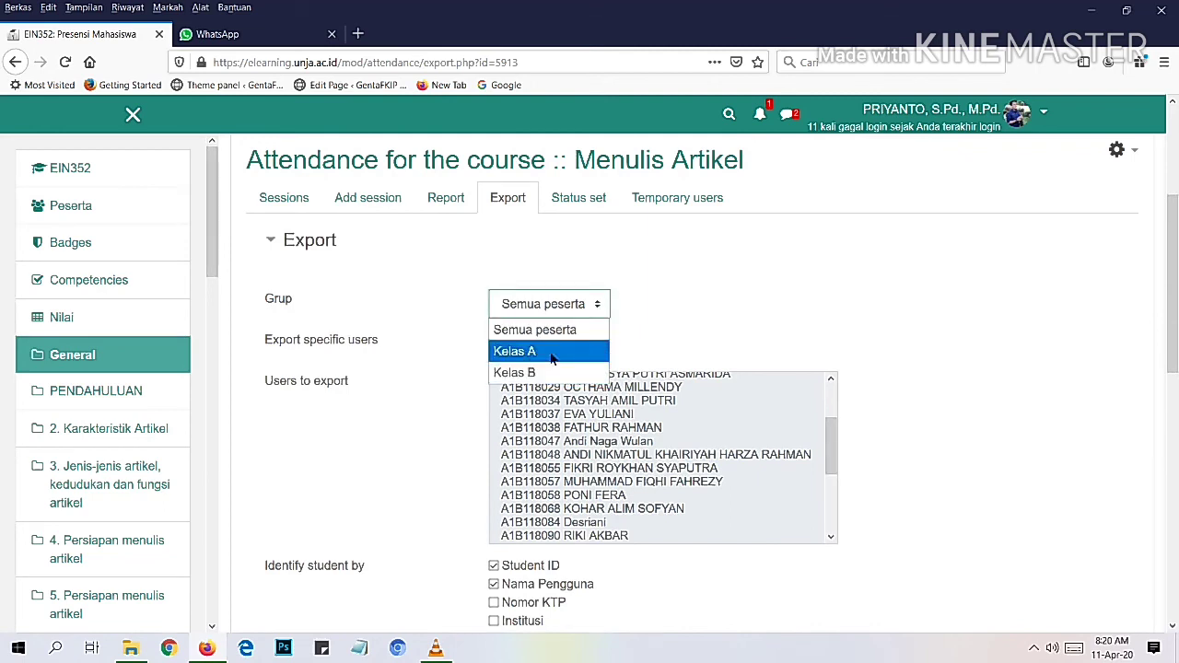
click(653, 320)
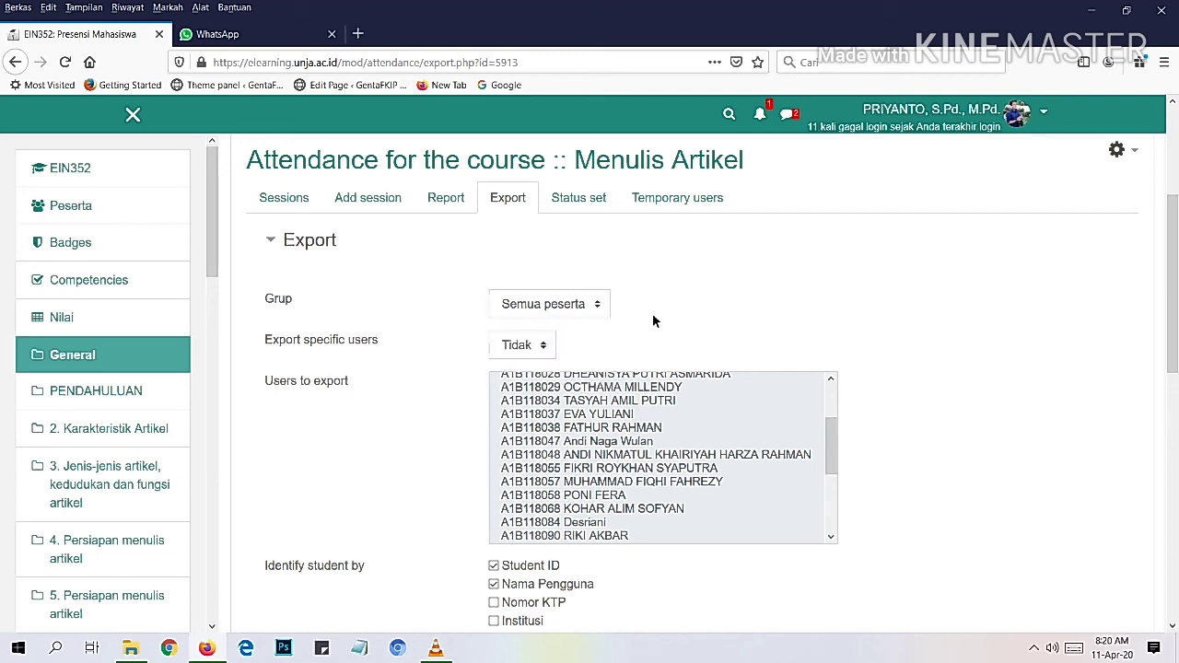
- Include the not taken sessions in the attendance export
scroll(789, 416, down, 2)
scroll(894, 453, down, 3)
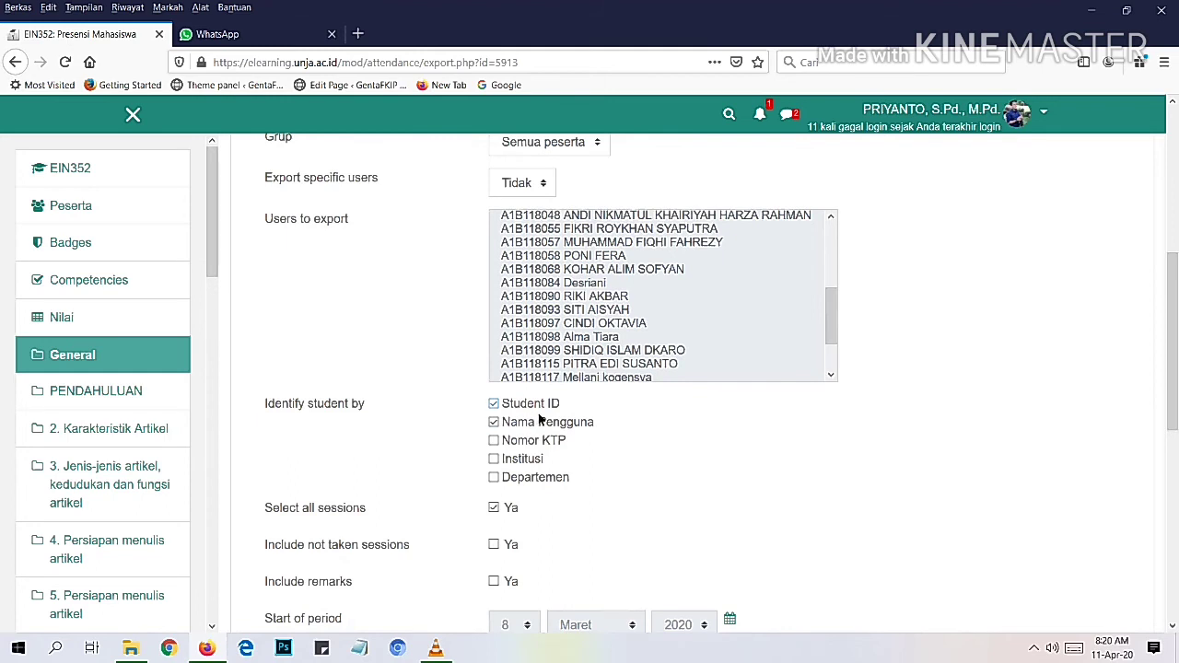
scroll(496, 359, down, 3)
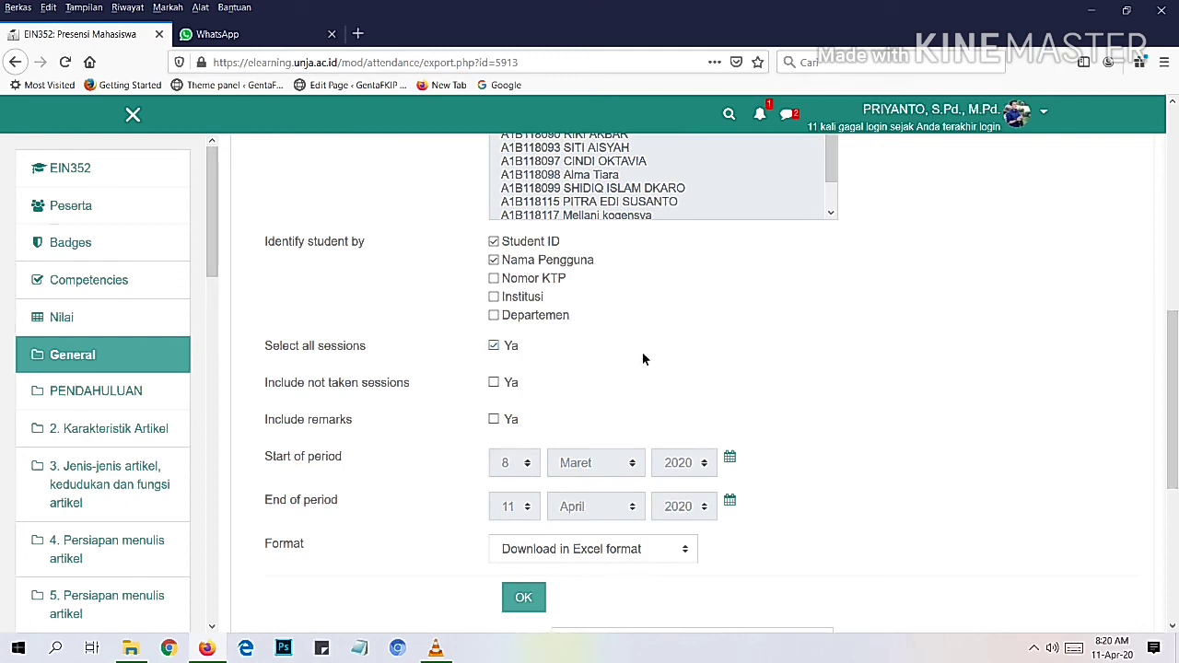
scroll(643, 359, down, 2)
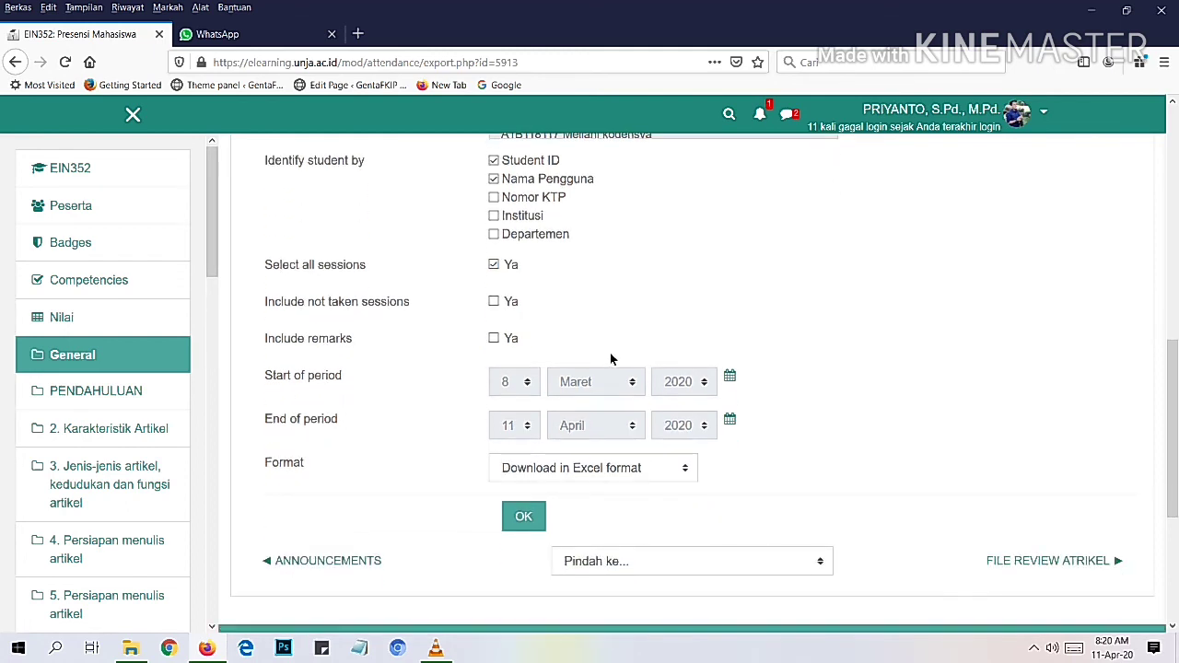
click(498, 306)
scroll(581, 394, down, 2)
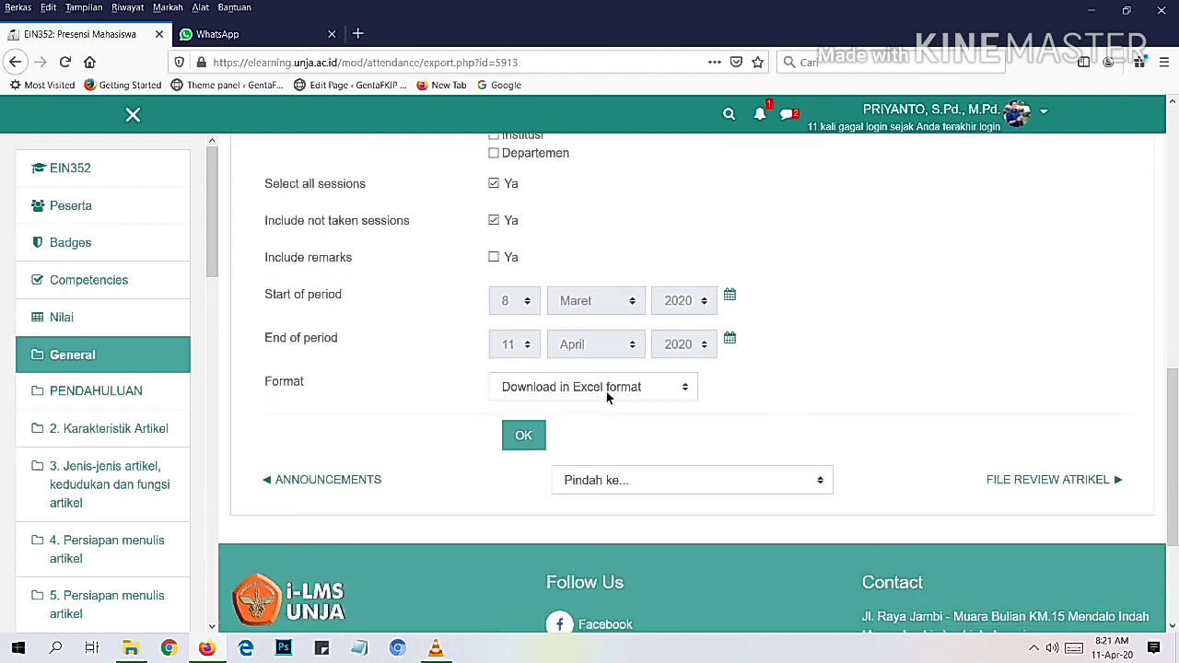
- Generate the attendance export in Excel format and cancel the file download
click(531, 444)
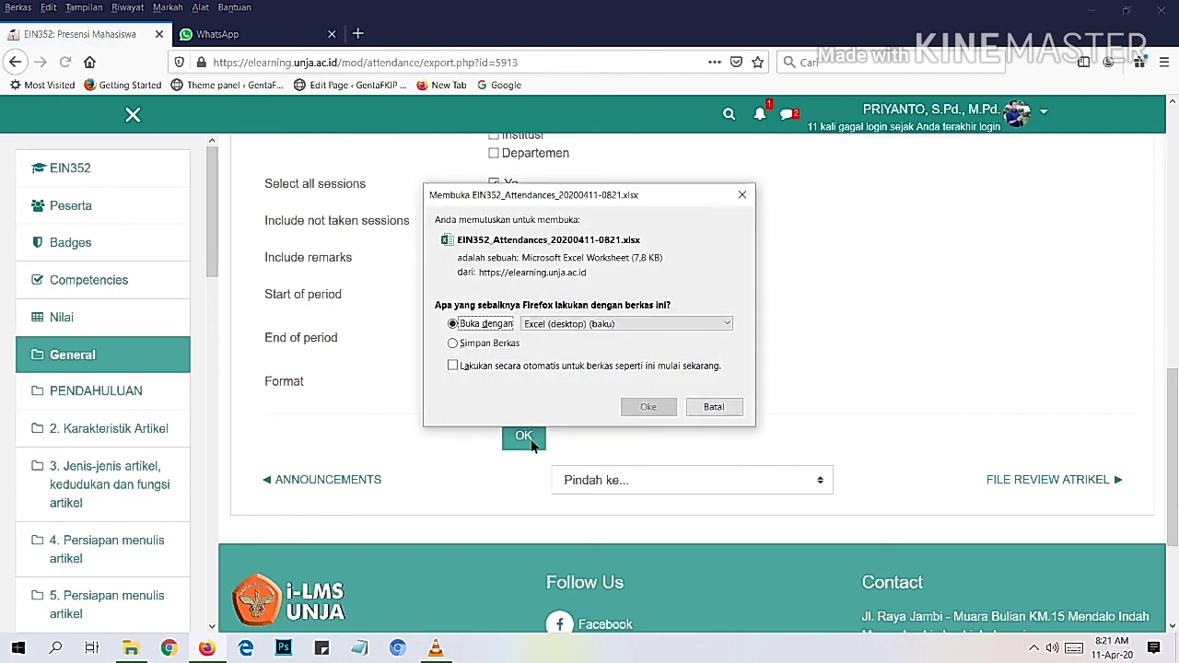
click(714, 408)
- Open the course's grader report and review every student's course total down to the overall average row
scroll(712, 406, up, 5)
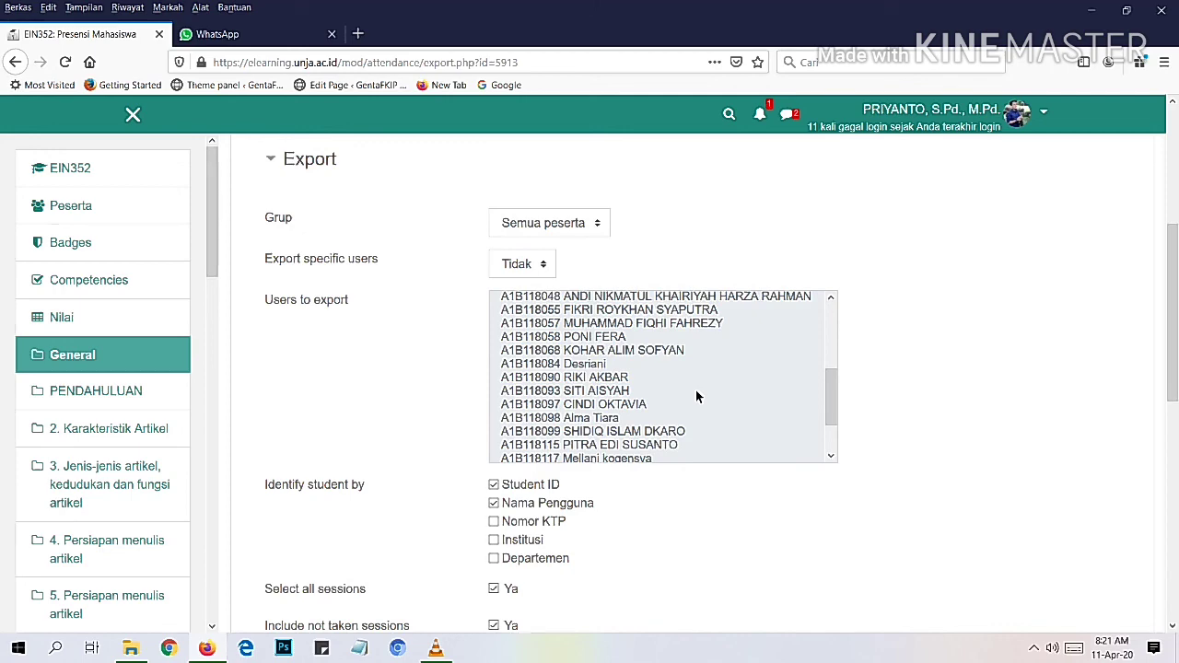
scroll(696, 390, up, 3)
scroll(761, 292, up, 2)
scroll(741, 267, up, 2)
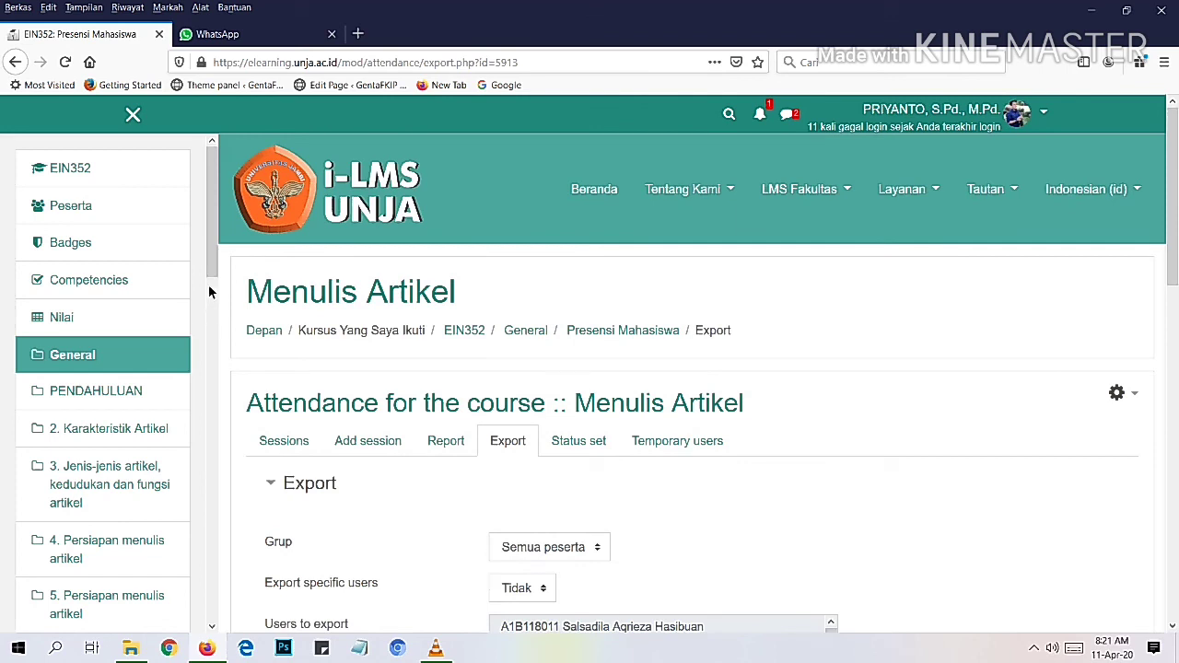
click(61, 316)
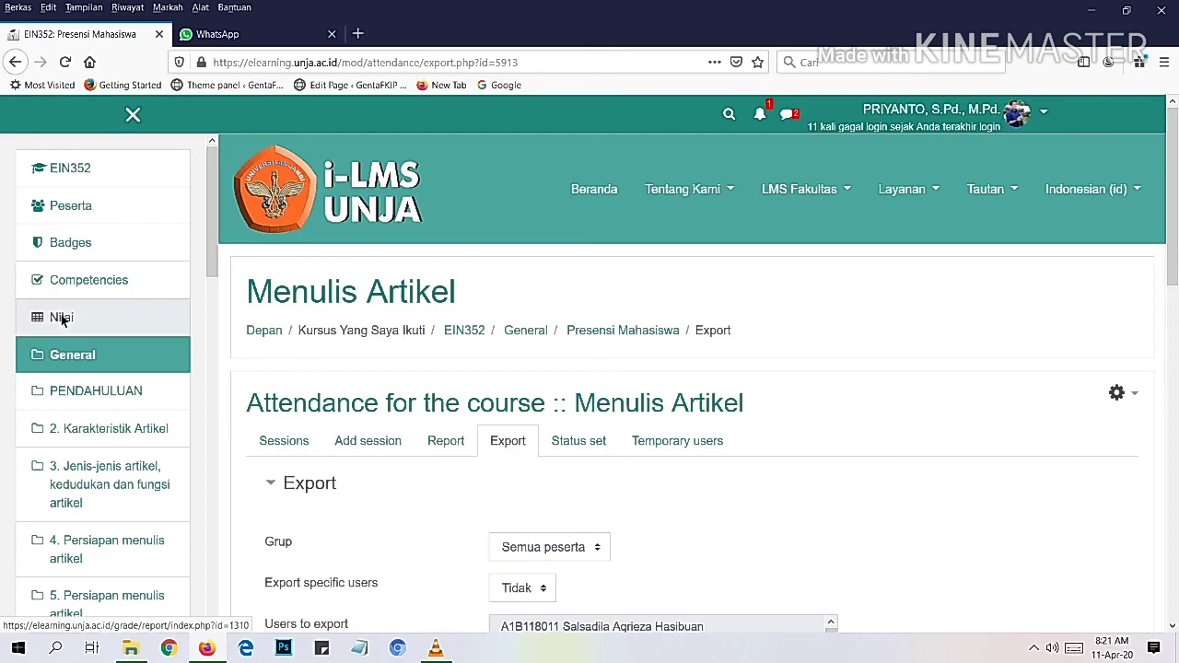
scroll(575, 332, down, 2)
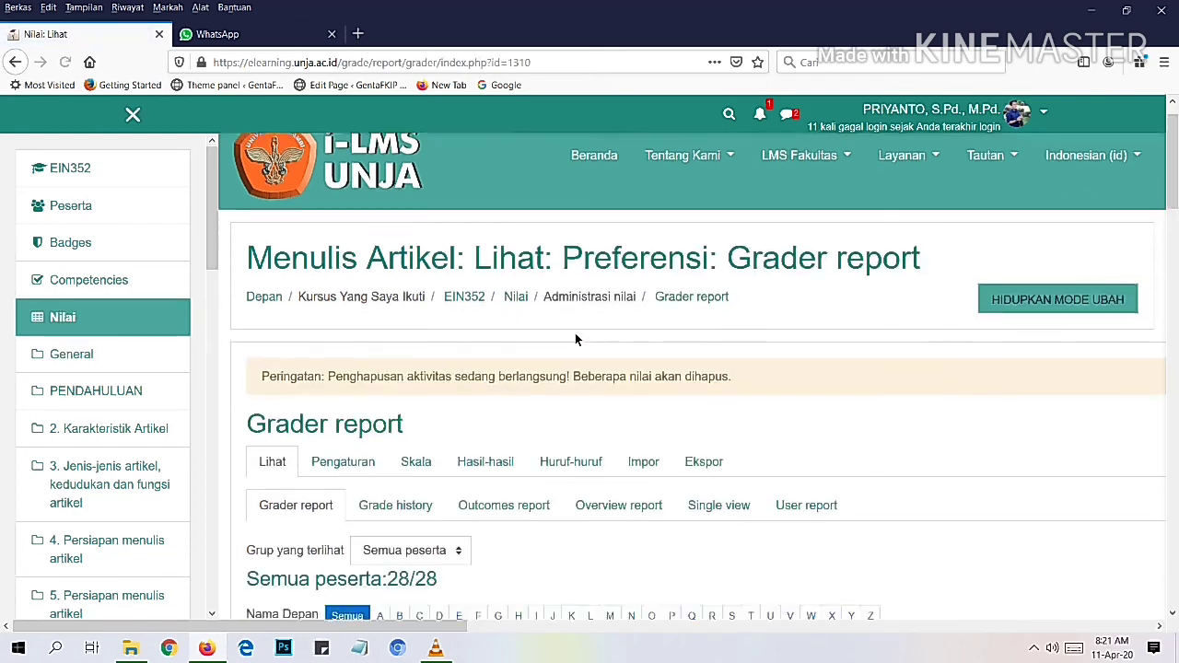
scroll(575, 340, down, 2)
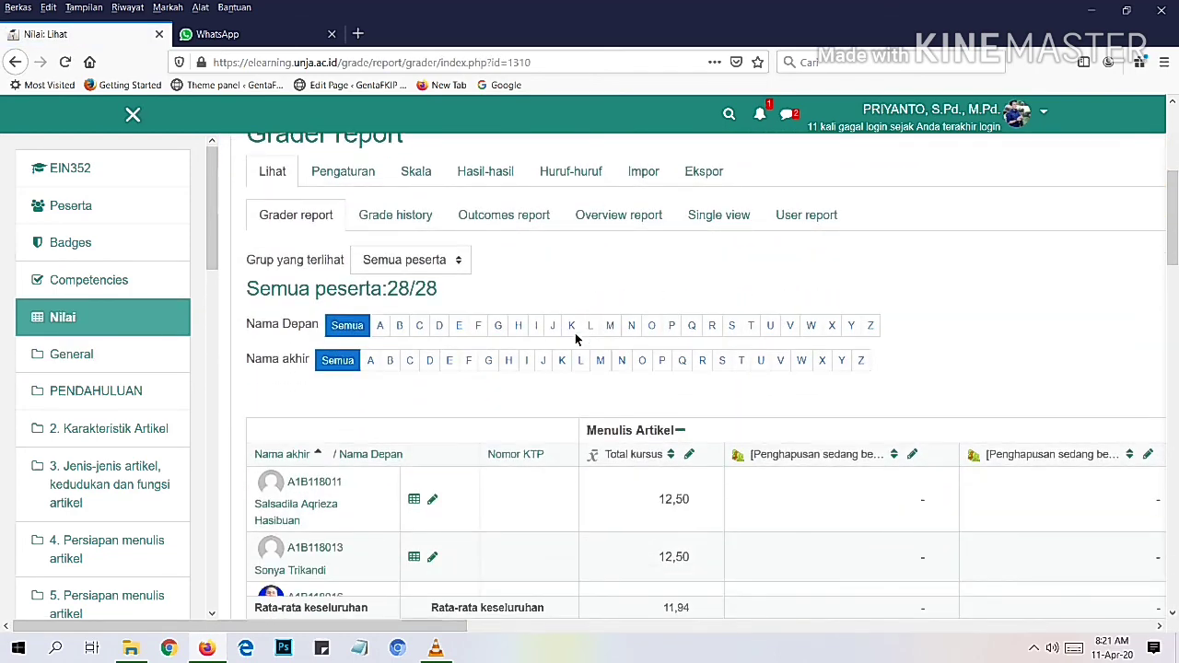
scroll(575, 339, down, 1)
scroll(575, 340, down, 2)
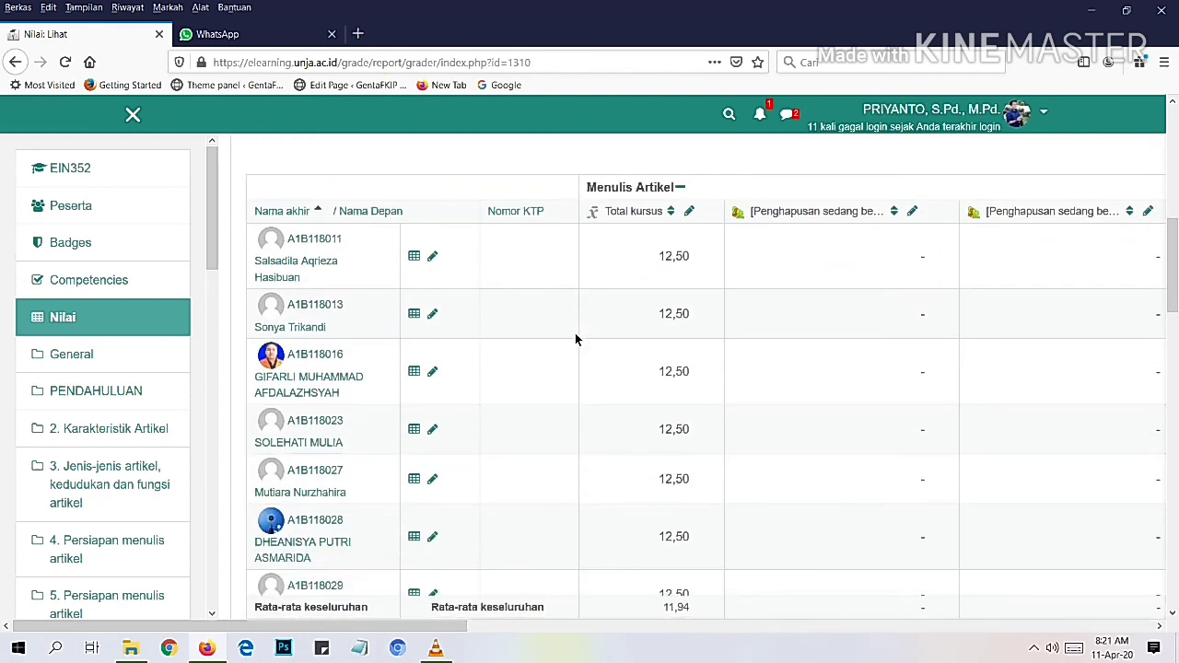
scroll(575, 340, down, 8)
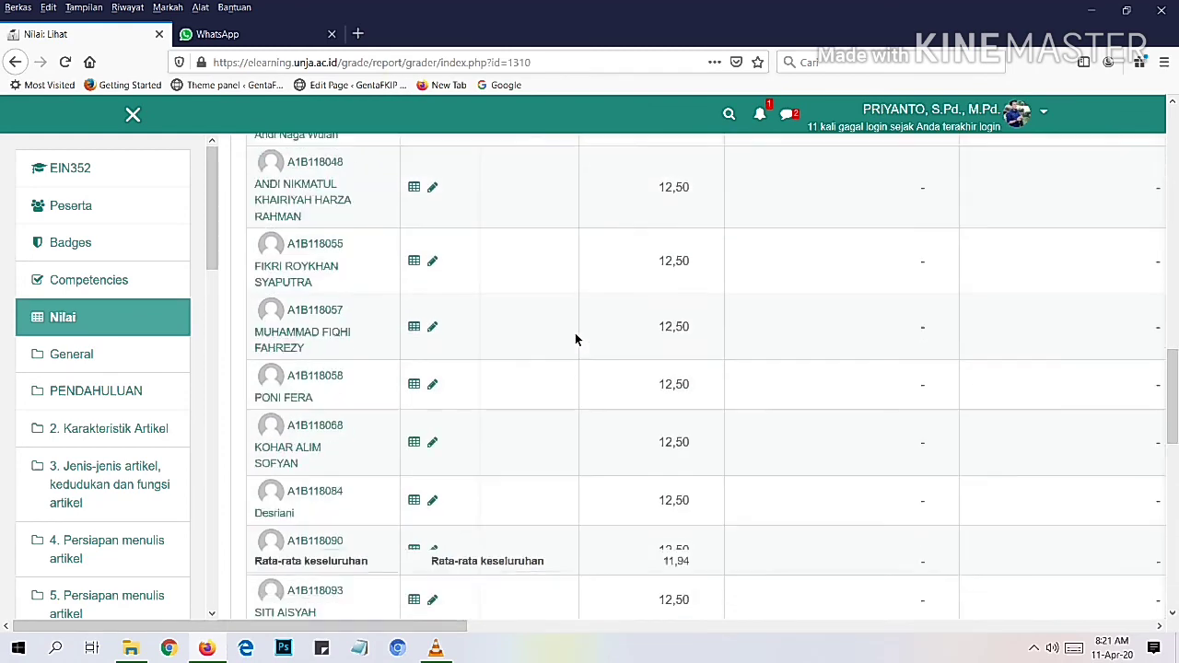
scroll(575, 340, down, 10)
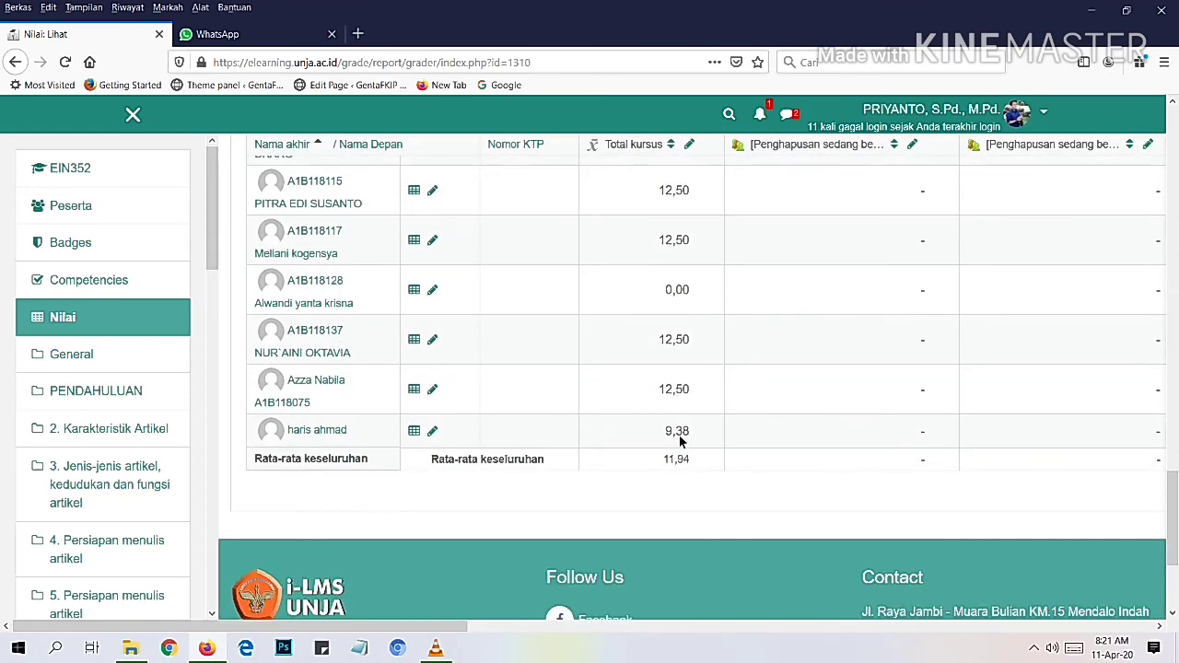
scroll(682, 438, down, 2)
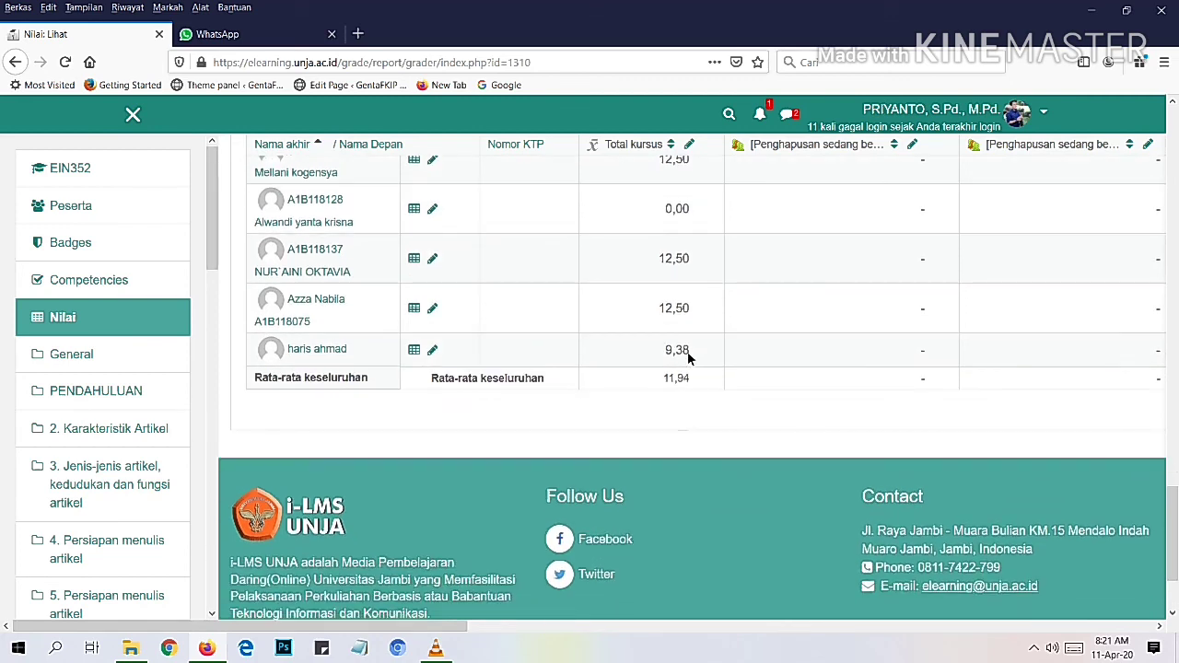